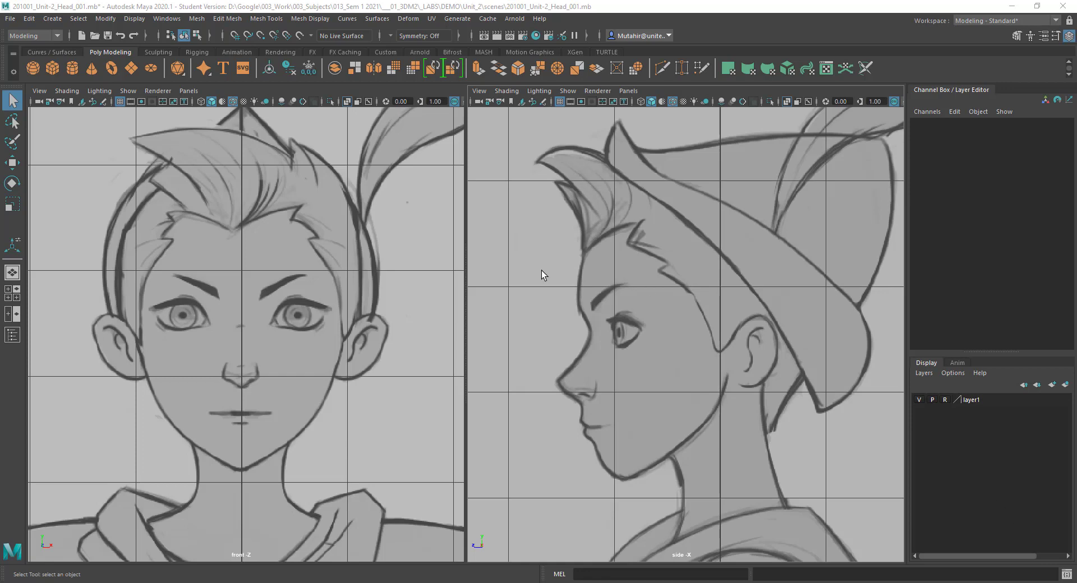
- Create a polygon plane raised to about 0.15 in Y, and delete the extra plane left at the origin
left_click(133, 65)
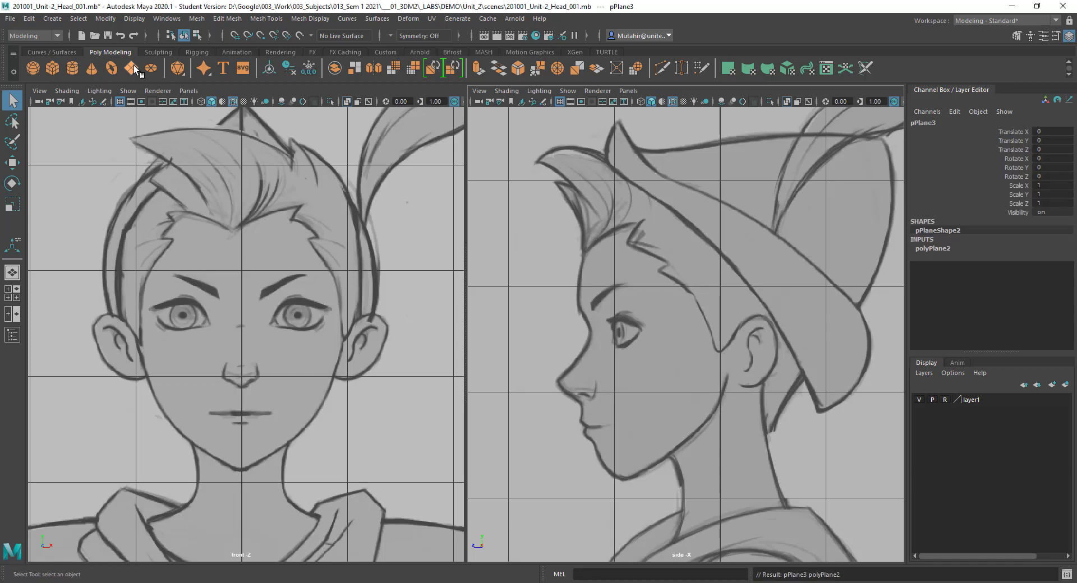
left_click(134, 65)
key("w")
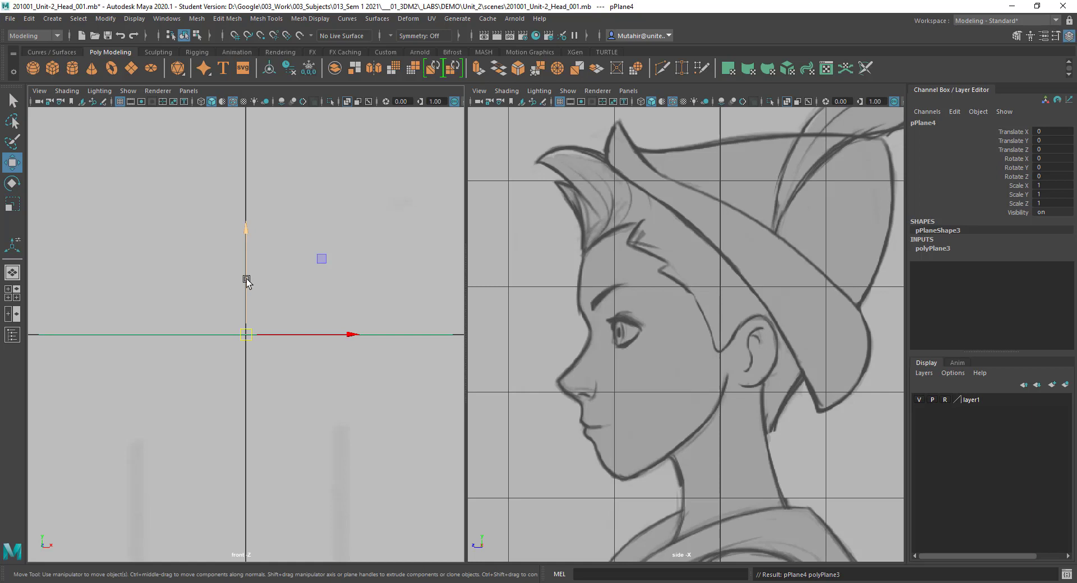
left_click_drag(247, 278, 255, 218)
left_click_drag(287, 321, 356, 370)
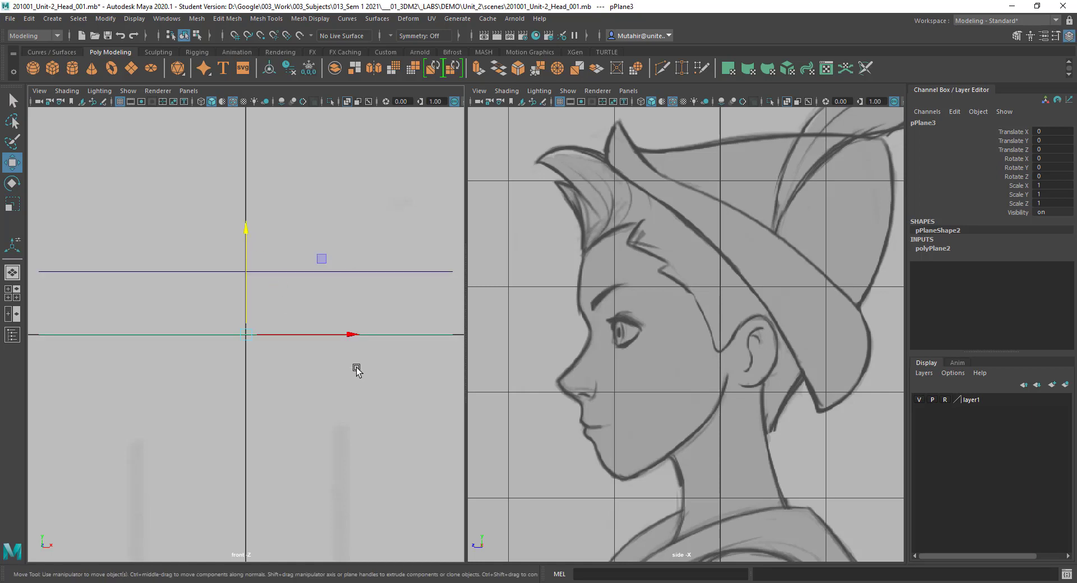
scroll(308, 434, "down", 4)
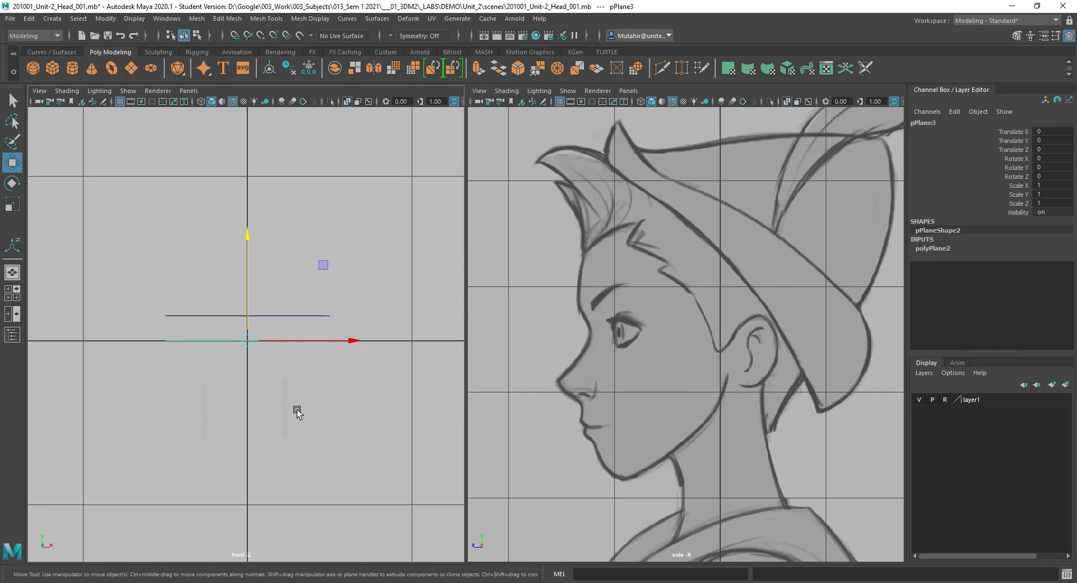
left_click(295, 414)
left_click(269, 316)
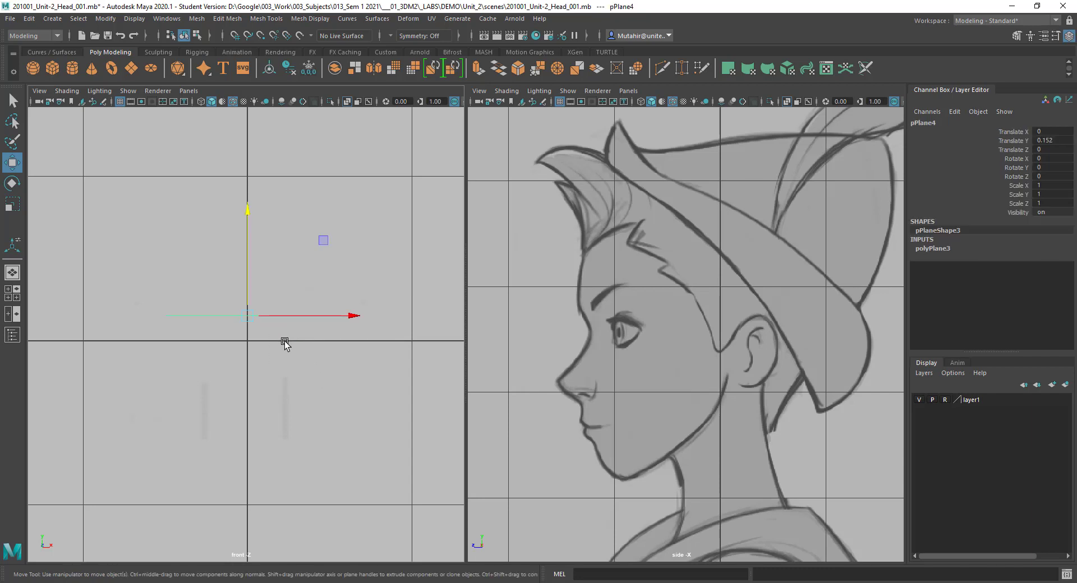
- Rotate the plane 90 degrees in X and set its width and height subdivisions to 2
key("e")
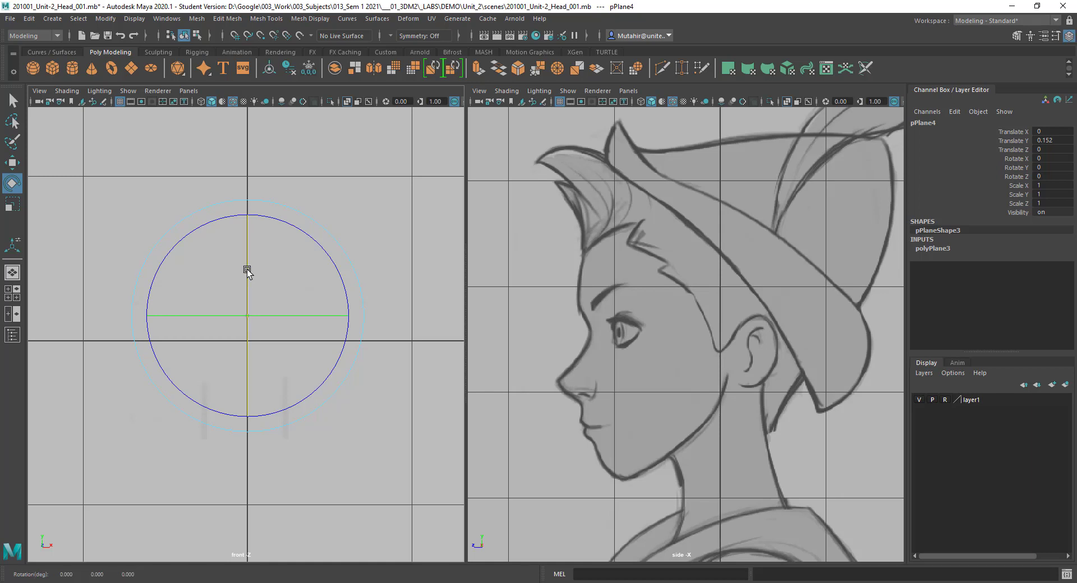
left_click_drag(247, 269, 247, 354)
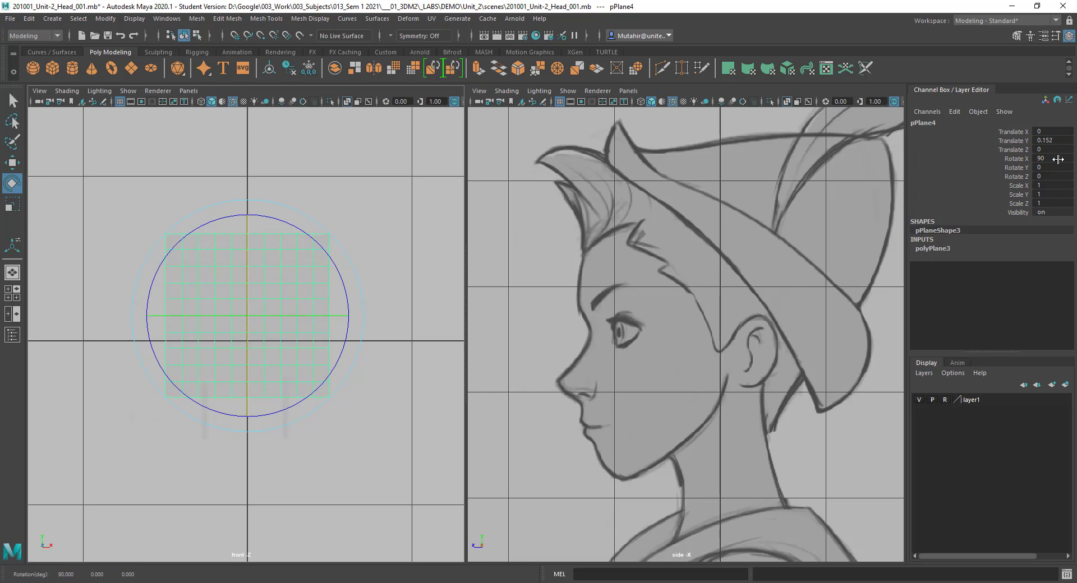
left_click(937, 247)
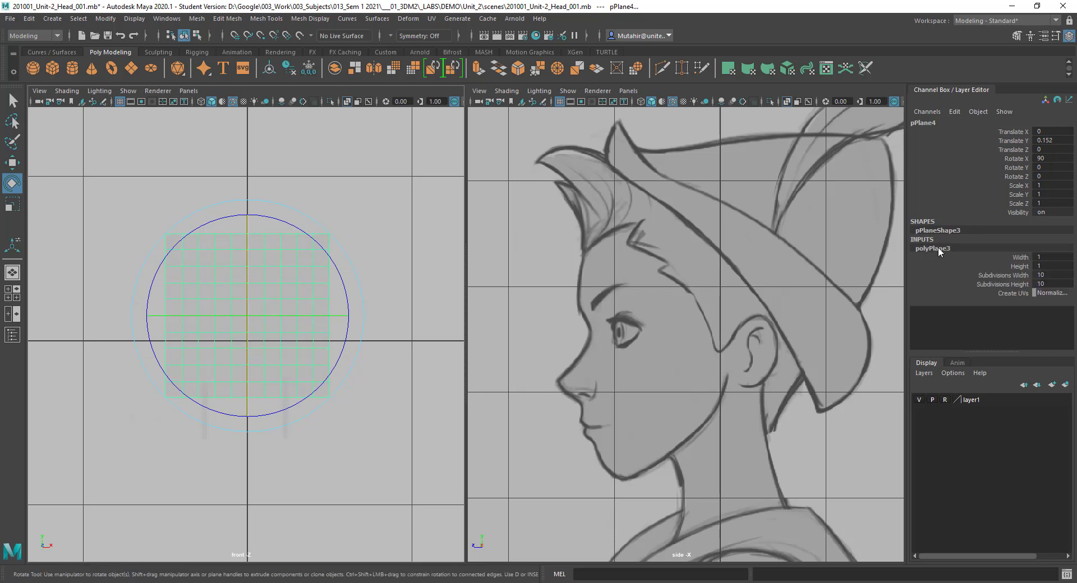
left_click_drag(1049, 275, 1052, 285)
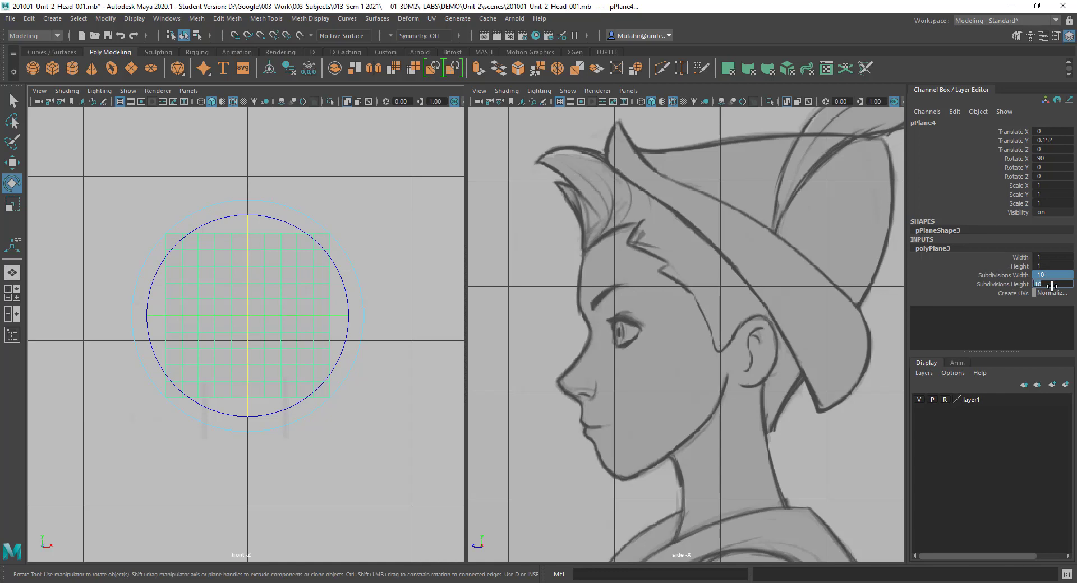
left_click(418, 302)
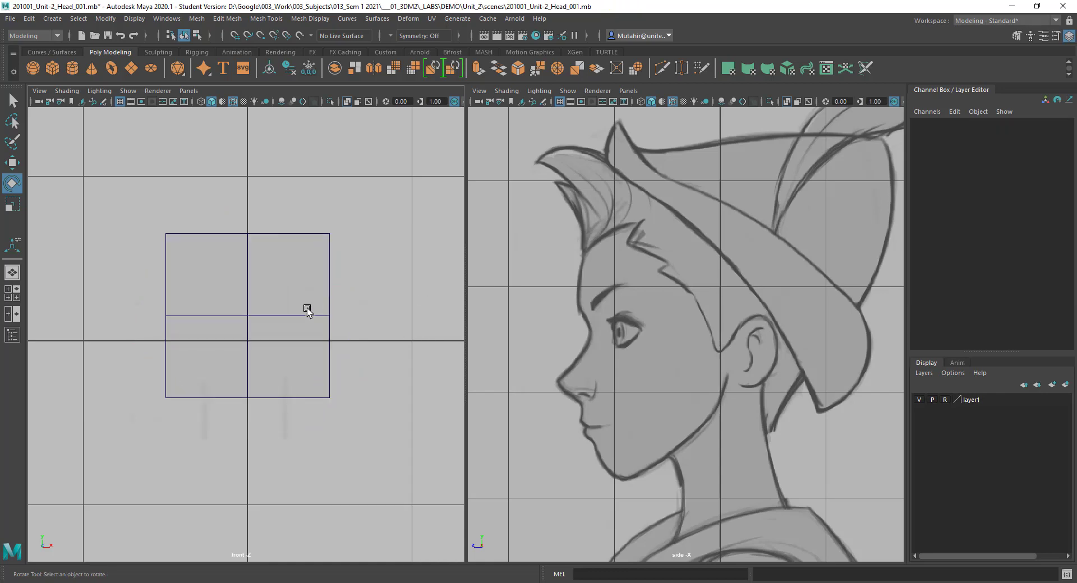
- Raise the plane in the front view to the face of the character sketch, about 19.12 in Y
left_click(308, 311)
middle_click_drag(388, 392, 394, 469, "alt")
right_click_drag(394, 469, 359, 435, "alt")
scroll(360, 438, "down", 3)
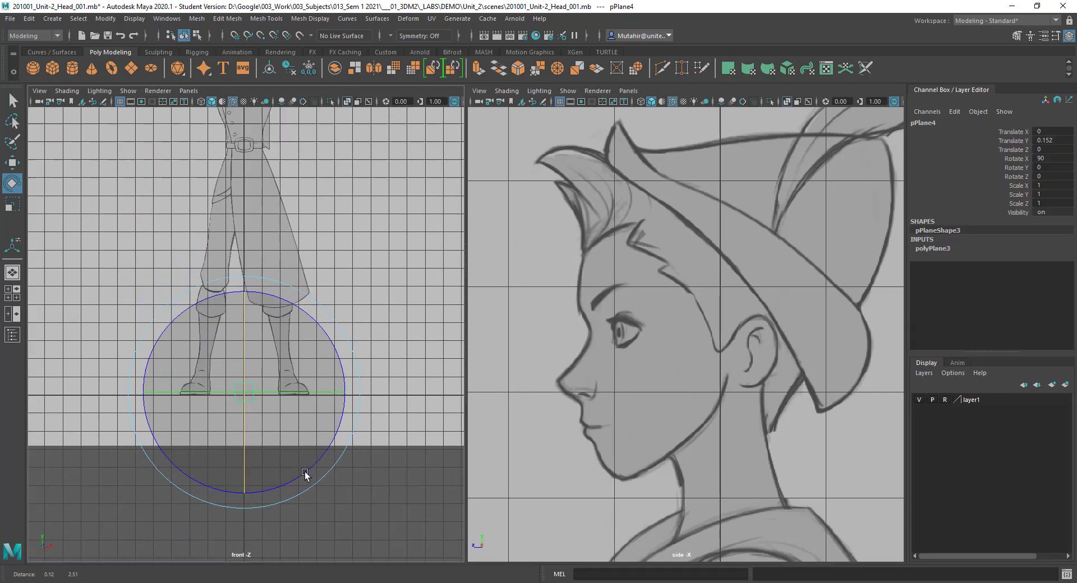
key("w")
left_click_drag(248, 483, 302, 233)
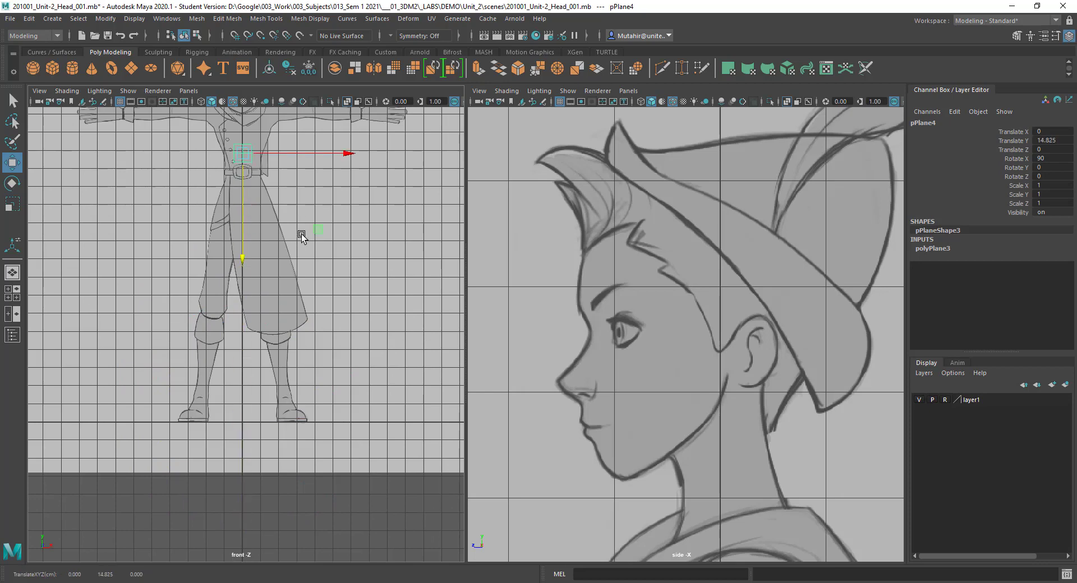
scroll(221, 284, "down", 2)
scroll(268, 338, "up", 6)
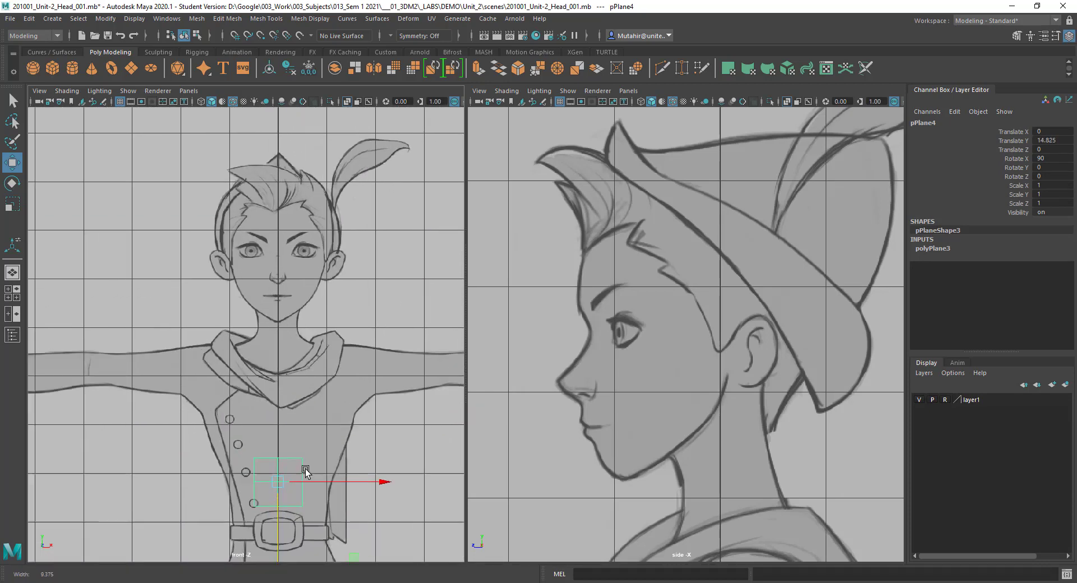
middle_click_drag(306, 435, 299, 405, "alt")
left_click_drag(295, 545, 350, 195)
middle_click_drag(349, 214, 340, 372, "alt")
scroll(339, 340, "down", 1)
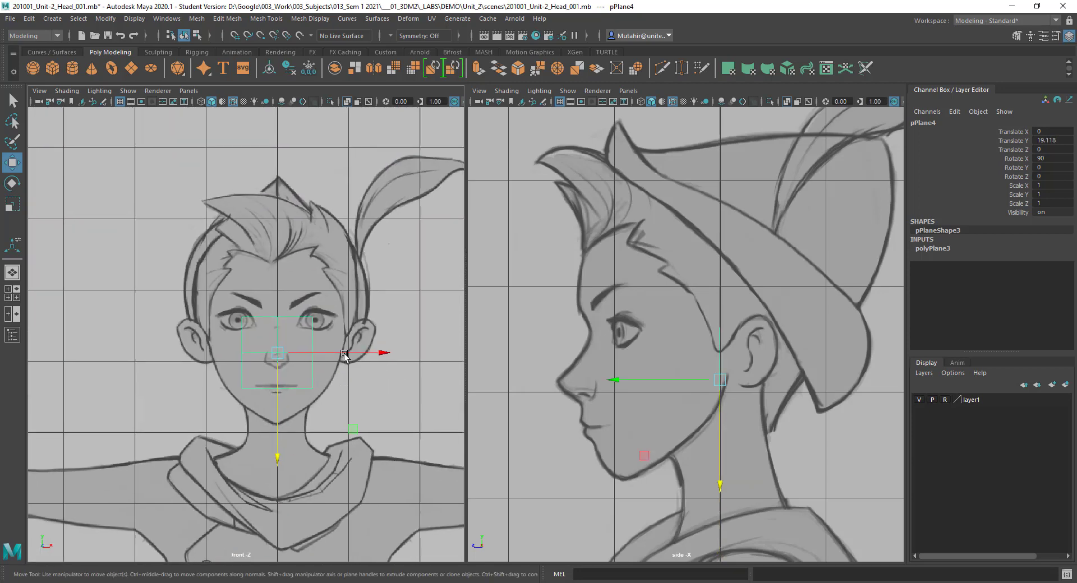
- Scale the plane uniformly to about 1.75 so it covers the face, and raise it to about 19.31 in Y
right_click_drag(340, 372, 336, 483, "alt")
key("r")
left_click_drag(310, 371, 386, 351)
middle_click_drag(377, 352, 299, 372, "alt")
scroll(308, 367, "down", 2)
scroll(309, 367, "down", 1)
key("w")
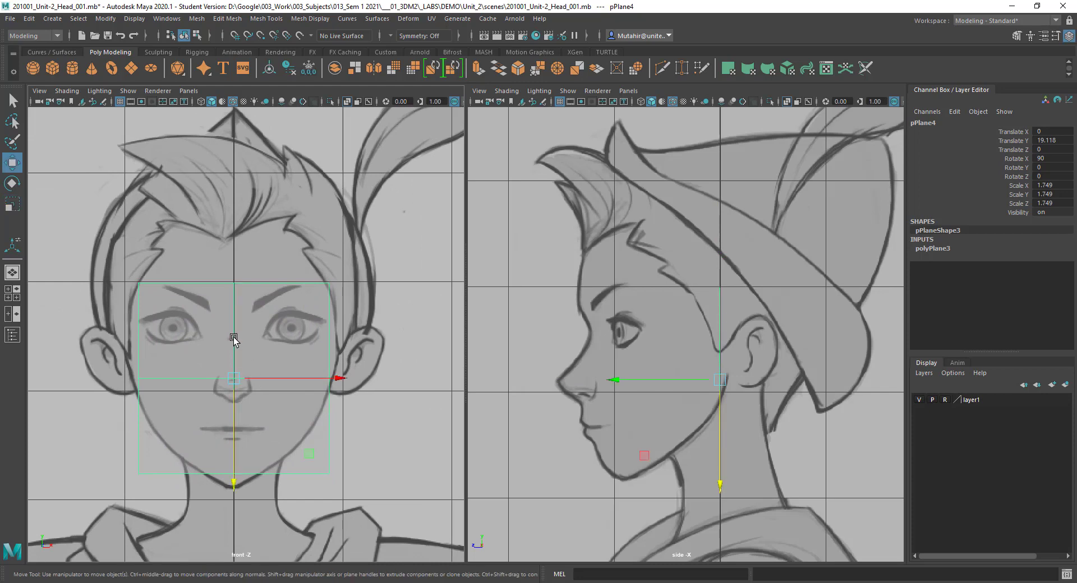
left_click_drag(230, 421, 234, 395)
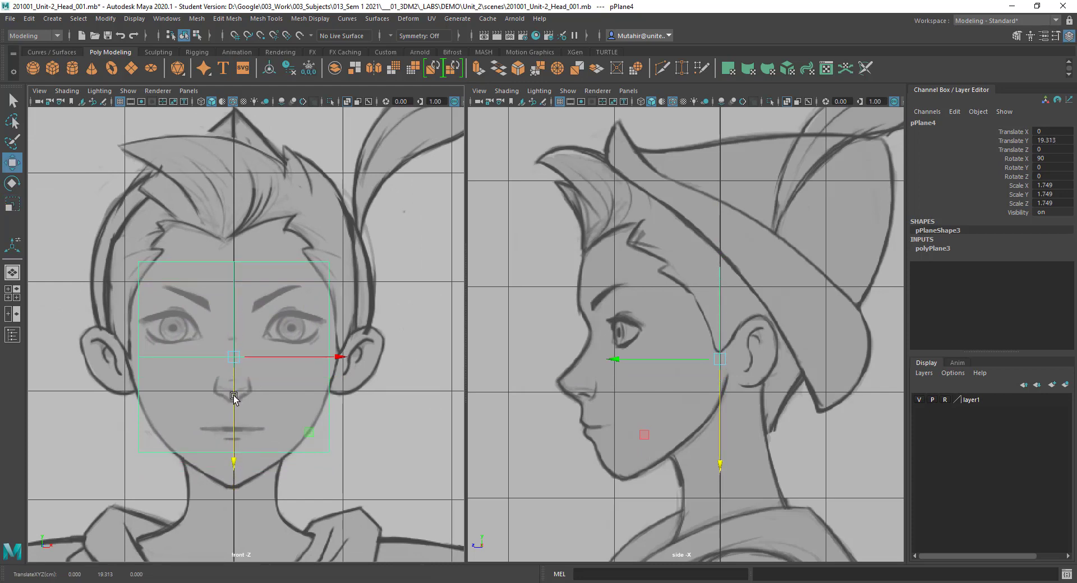
- Delete the plane's faces on one side of the centre line, keeping the half over the shaded eye
key("q")
right_click_drag(164, 299, 163, 329)
left_click_drag(117, 217, 197, 500)
key("Delete")
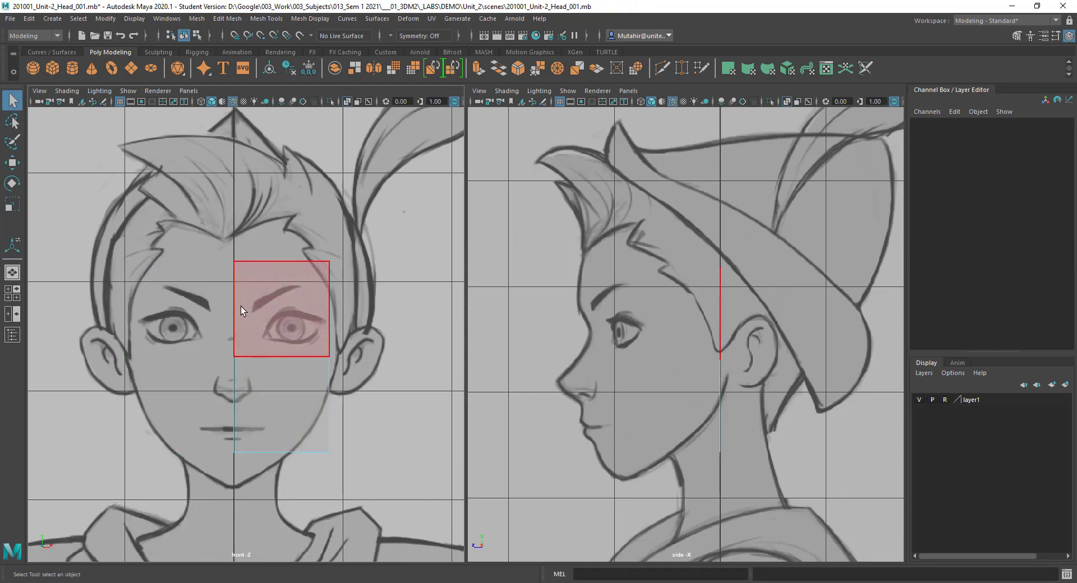
- Lower the top centre vertex to between the eyebrows and the top outer vertex to the brow's outer end in the front view
right_click_drag(240, 306, 205, 274)
left_click_drag(279, 271, 278, 262)
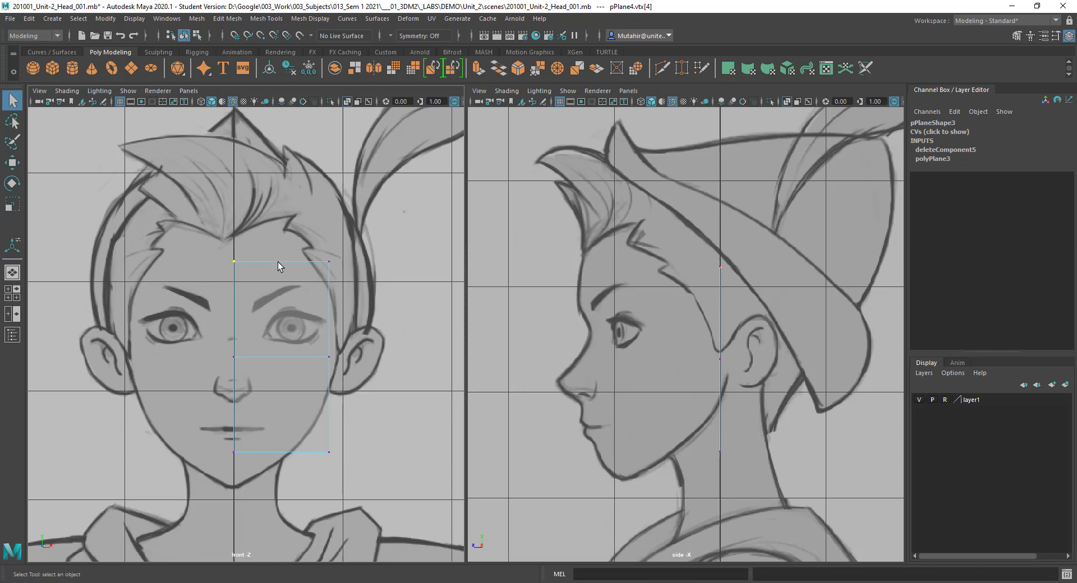
key("w")
left_click_drag(234, 293, 236, 338)
key("q")
left_click_drag(303, 242, 381, 297)
key("w")
key("w")
left_click_drag(329, 262, 329, 297)
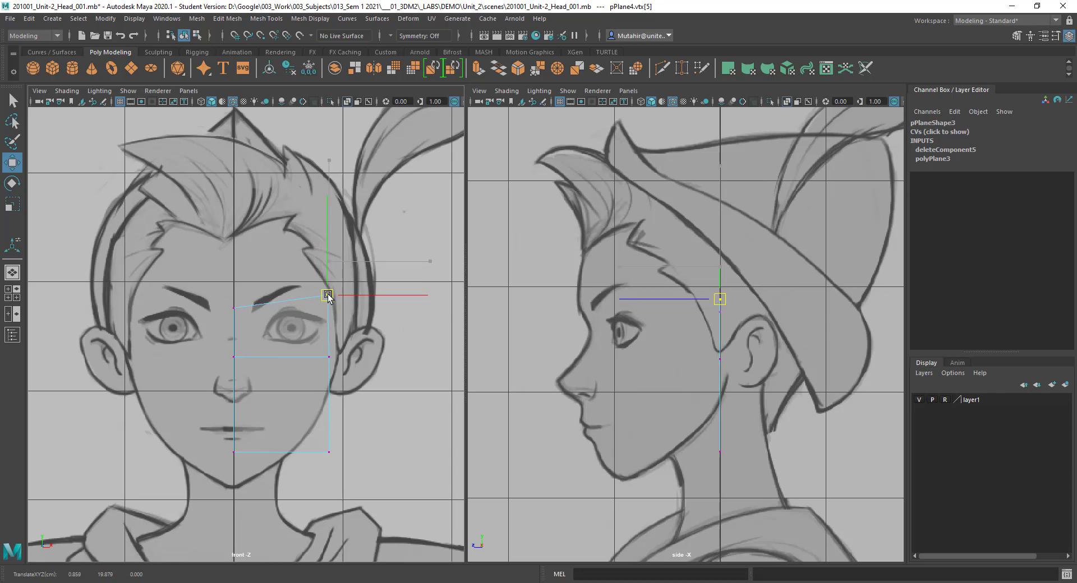
- Fit the middle outer vertex to the cheek edge and shift the bottom outer vertex inward to the jaw in the front view
key("q")
key("w")
left_click_drag(311, 338, 349, 361)
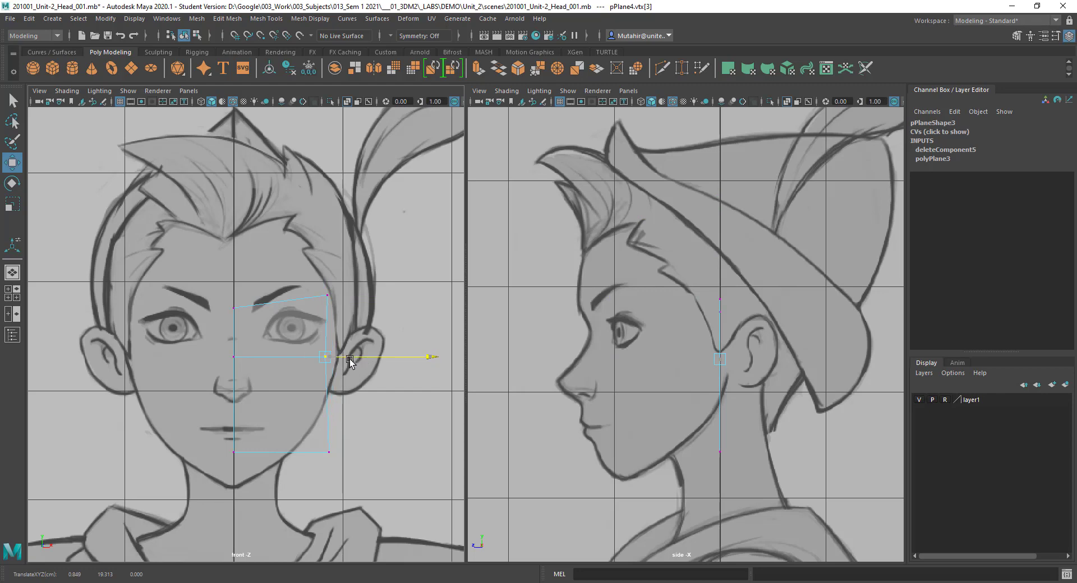
key("q")
left_click(341, 450)
key("w")
left_click_drag(354, 452, 318, 453)
- Lower the bottom centre vertex to the chin and place the bottom outer vertex on the jawline level with the mouth
key("q")
left_click(233, 452)
key("w")
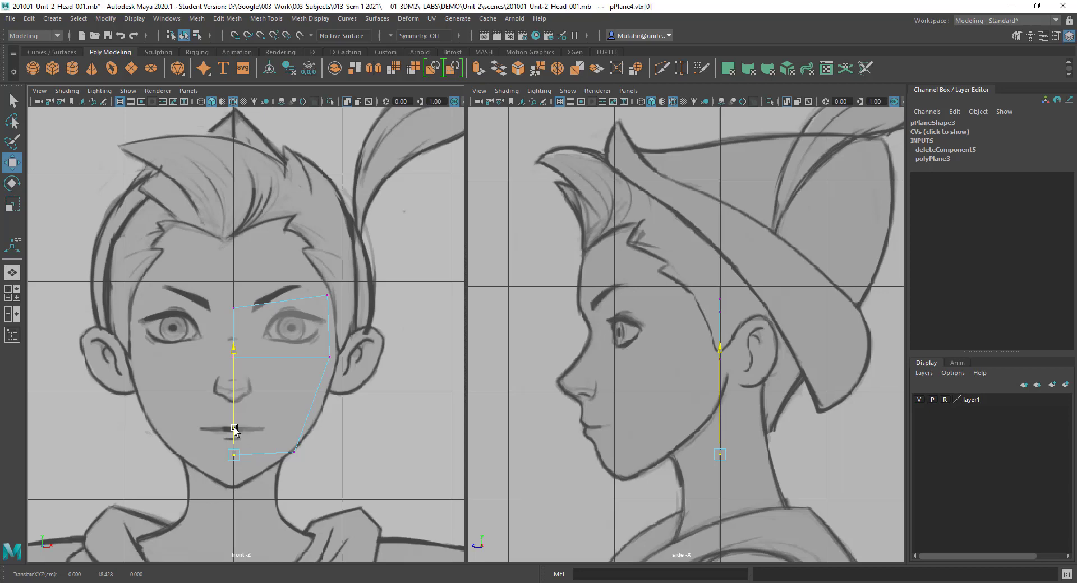
left_click_drag(234, 419, 312, 432)
key("q")
left_click(292, 450)
key("w")
key("q")
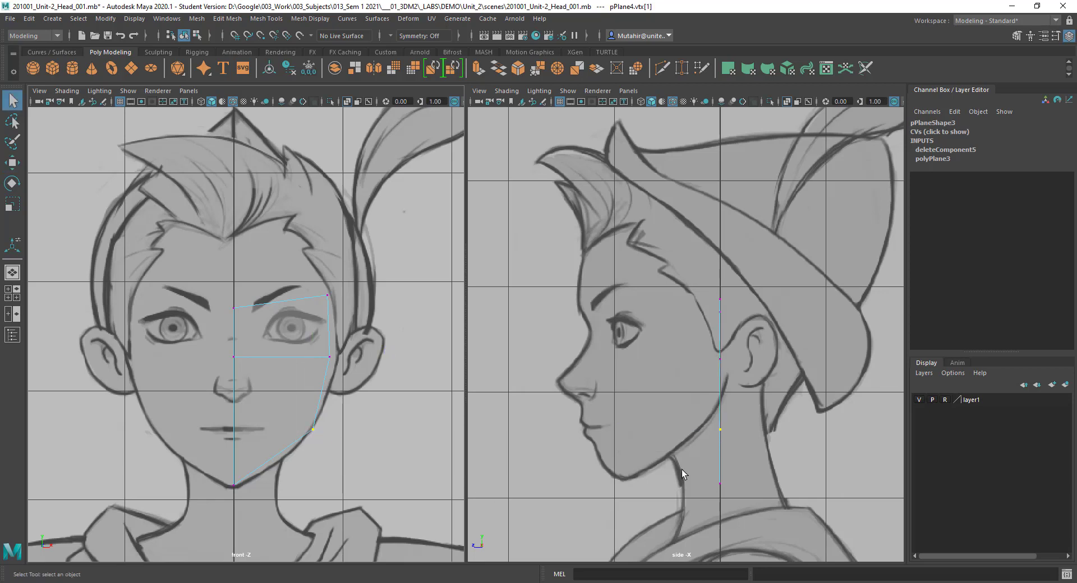
- Move all of the half plane's vertices about 0.56 units forward into the face in the side view
middle_click_drag(711, 296, 723, 271, "alt")
right_click_drag(723, 271, 746, 293, "alt")
middle_click_drag(746, 292, 742, 296, "alt")
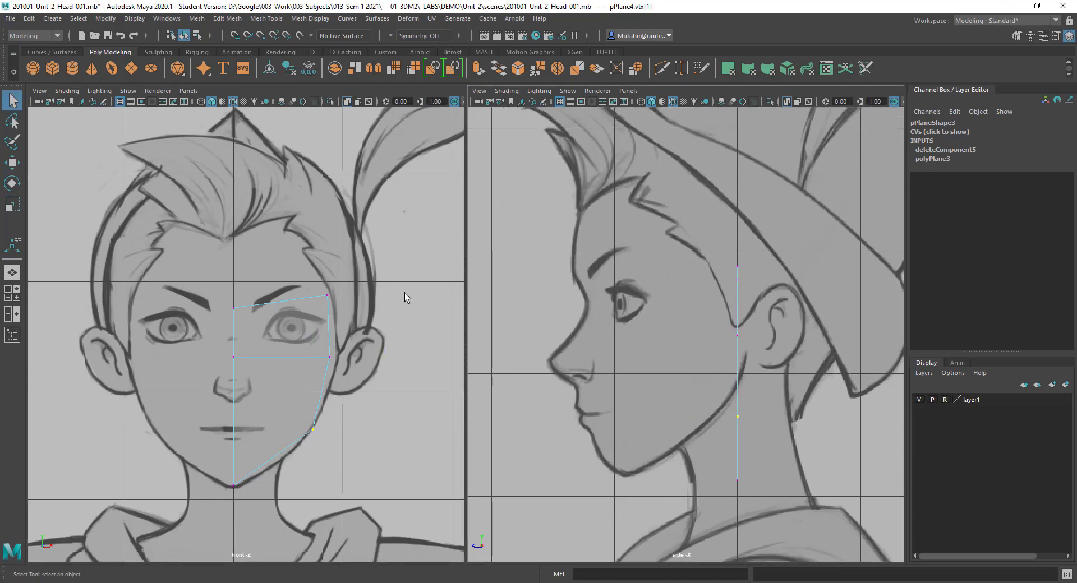
left_click_drag(219, 269, 364, 552)
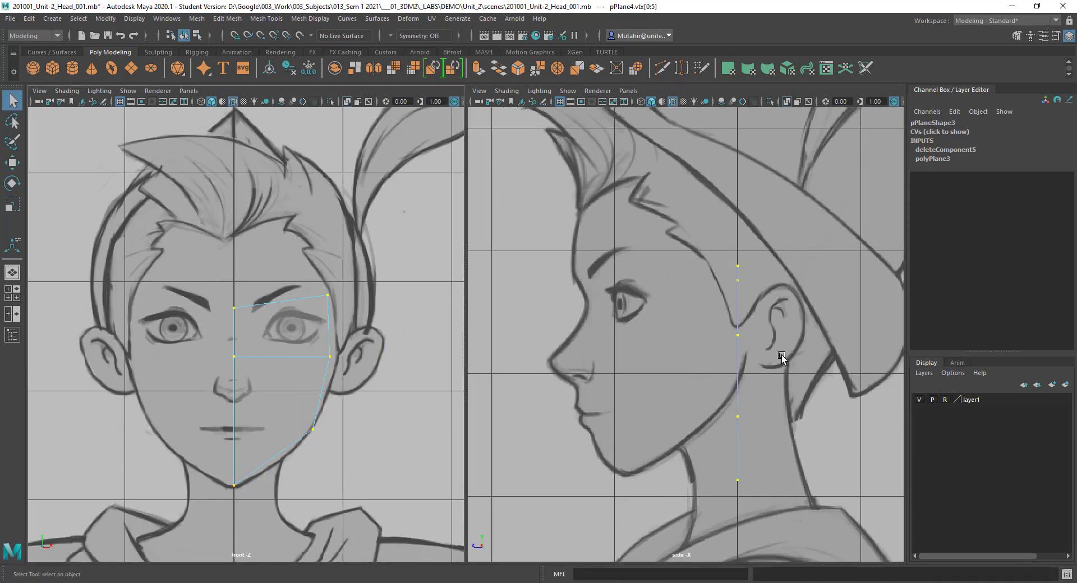
key("w")
left_click_drag(679, 375, 610, 375)
key("q")
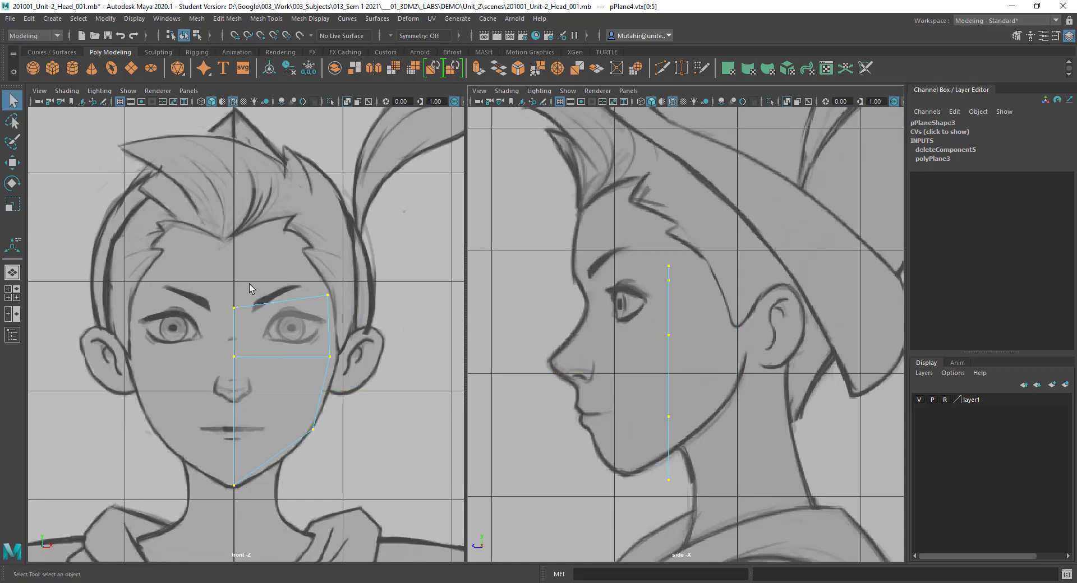
- Move the centre-line vertices forward to the nose bridge of the side profile
left_click_drag(249, 284, 198, 474)
key("w")
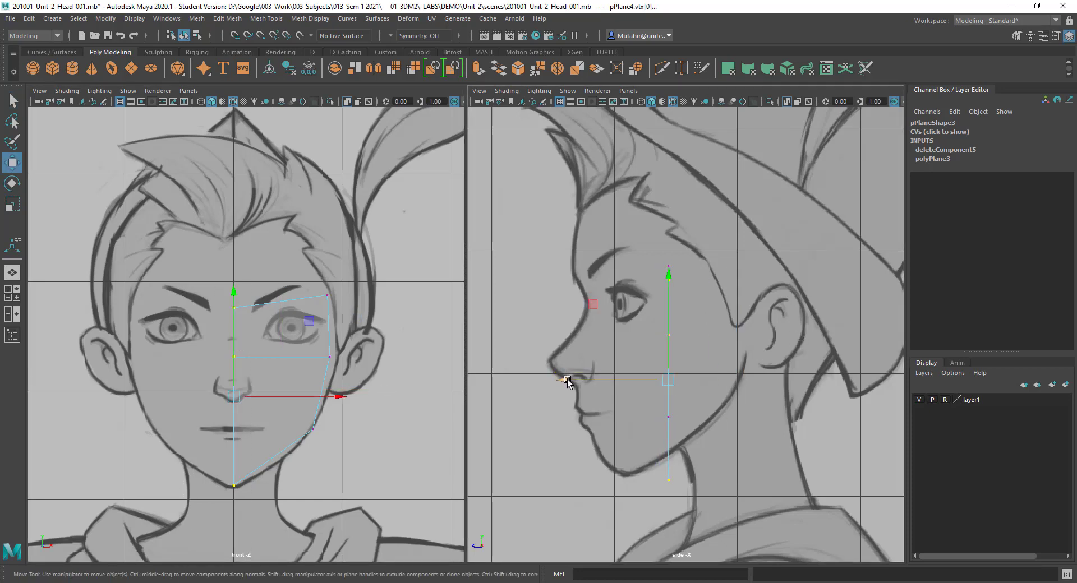
left_click_drag(567, 380, 486, 385)
key("q")
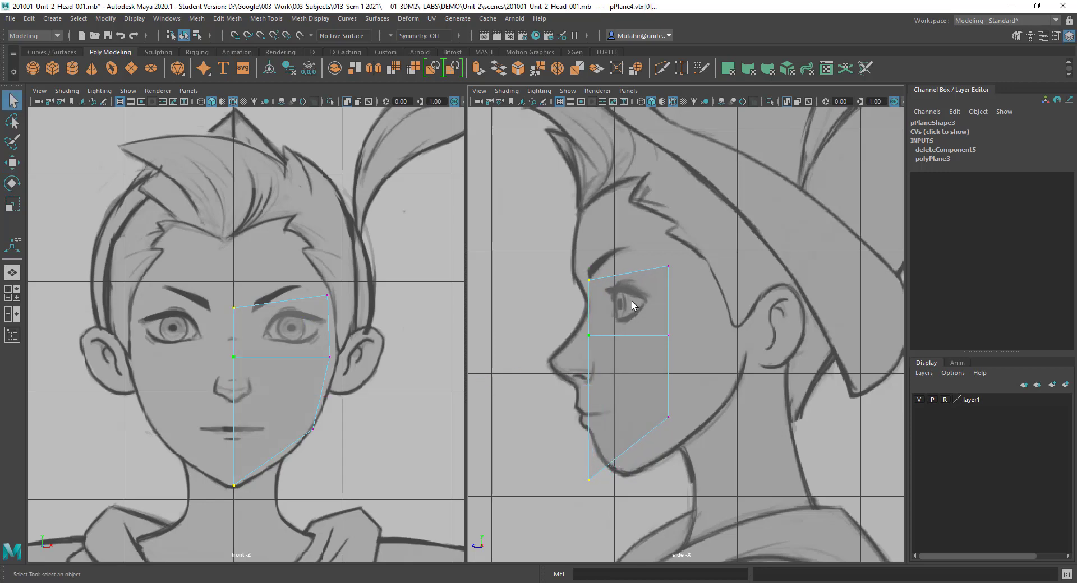
- Place the top centre vertex on the brow profile and the bottom centre vertex on the chin in the side view
left_click(588, 281)
key("w")
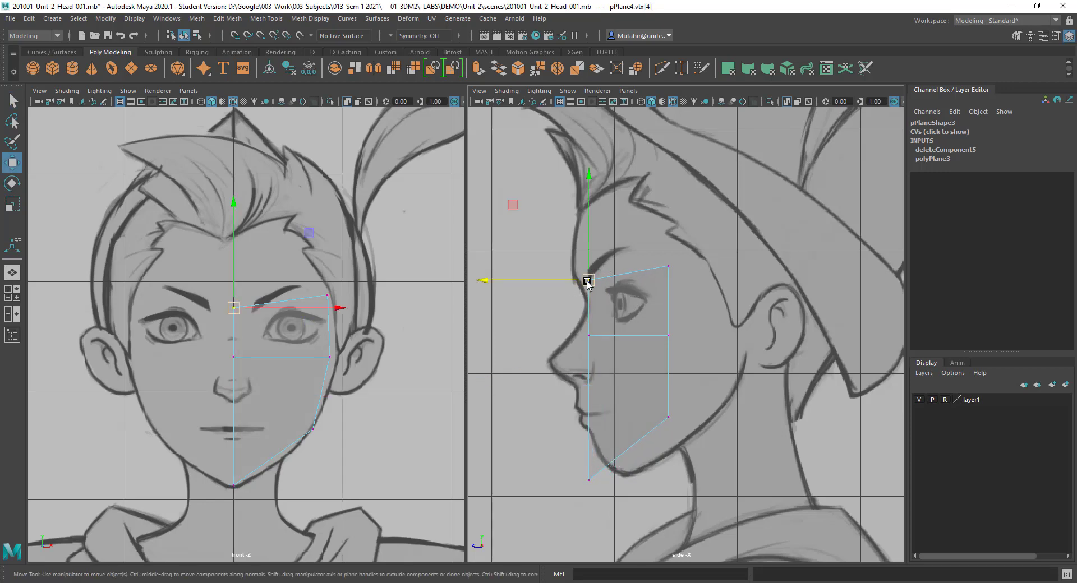
left_click_drag(587, 284, 577, 270)
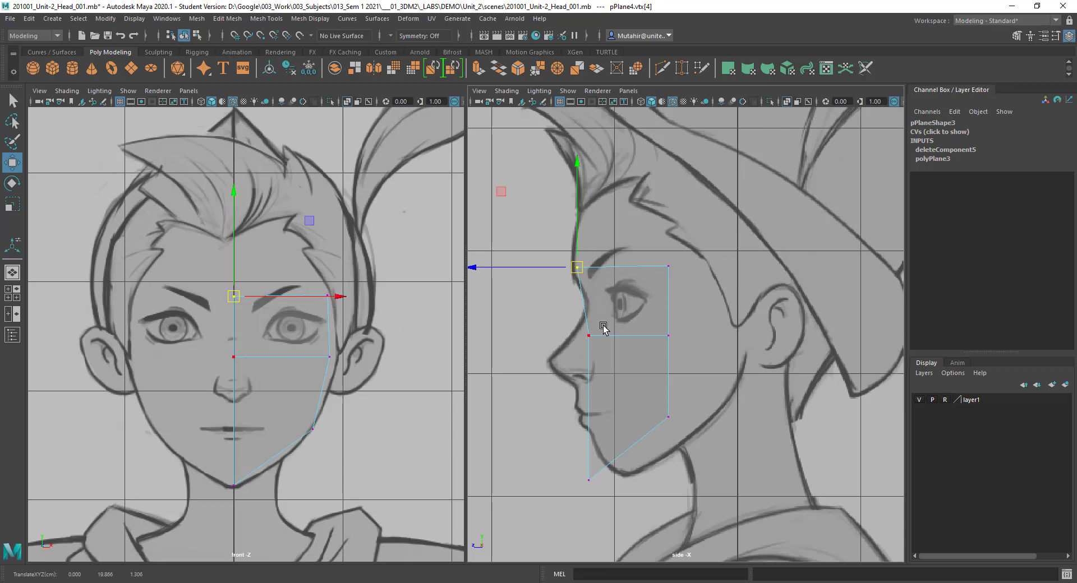
key("q")
key("w")
left_click_drag(588, 481, 627, 473)
key("q")
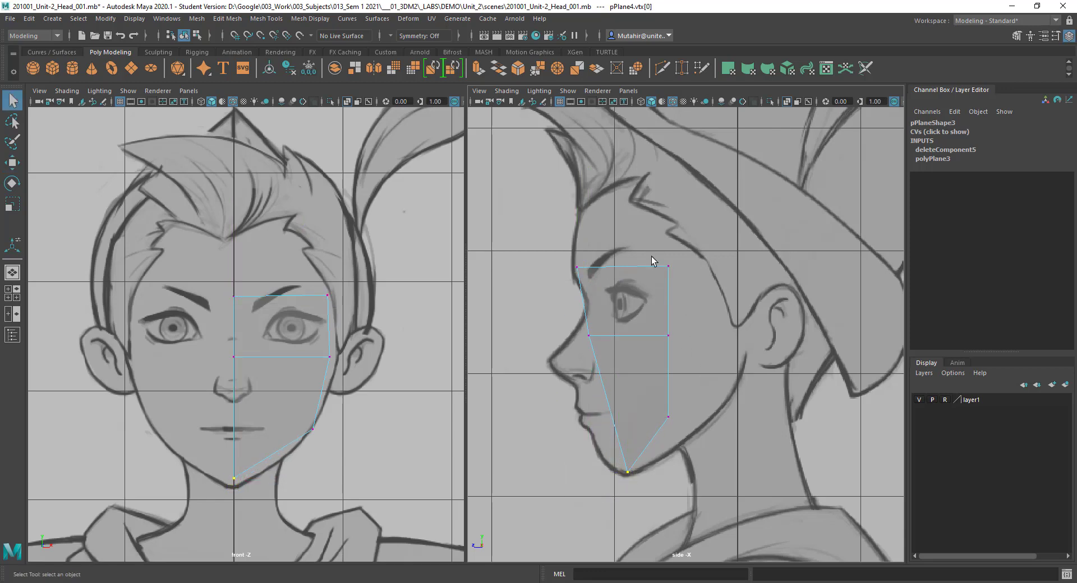
- Adjust the depth of the middle outer vertex behind the eye in the side view
left_click_drag(651, 259, 707, 378)
key("w")
left_click_drag(605, 304, 715, 354)
key("q")
key("w")
left_click_drag(659, 335, 634, 335)
- Move the lower outer vertex back onto the jawline in the side view and adjust the depth of the top outer vertex
key("q")
left_click_drag(648, 391, 709, 419)
key("w")
key("q")
key("w")
left_click_drag(676, 242, 636, 273)
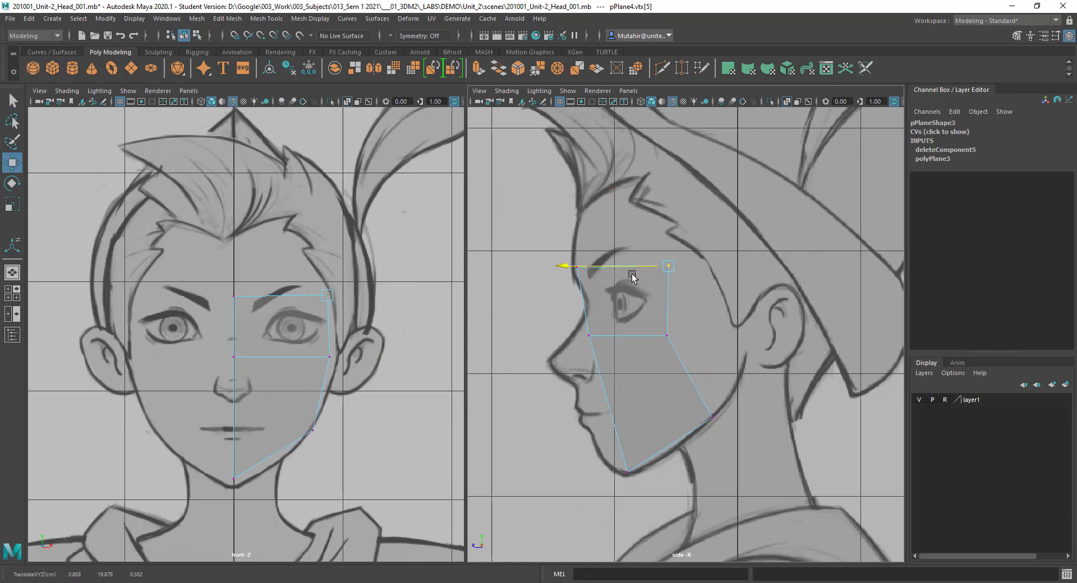
- Nudge the top centre vertex slightly to follow the forehead profile in the side view
key("q")
key("w")
left_click_drag(563, 254, 581, 272)
key("q")
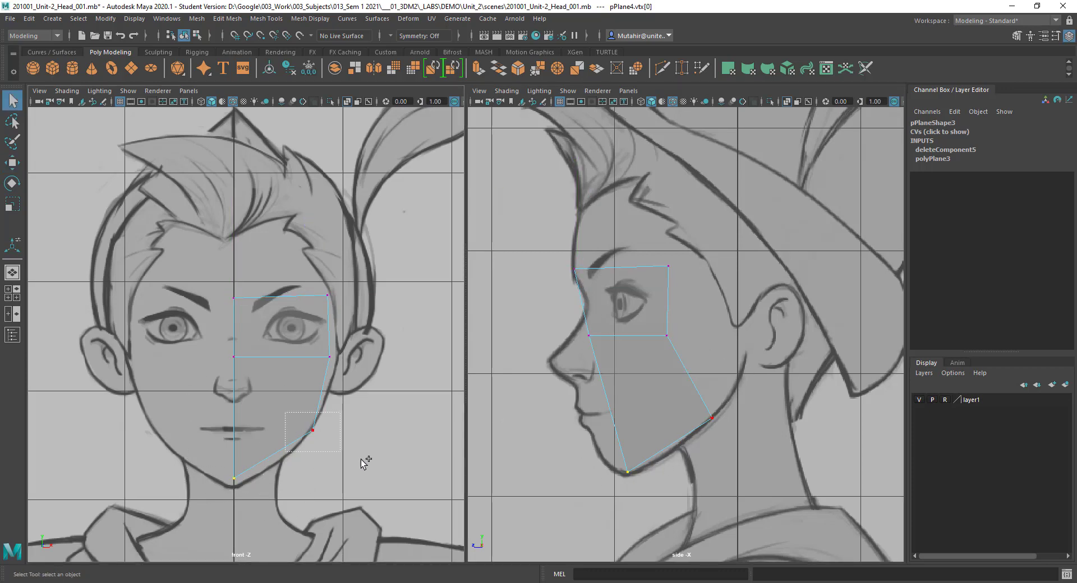
- Fit the chin and jaw vertices to the front-view face outline, and lower the top centre vertex between the eyebrows
left_click_drag(362, 459, 361, 459, "shift")
key("w")
left_click_drag(271, 405, 350, 463)
key("q")
key("w")
left_click_drag(312, 409, 314, 399)
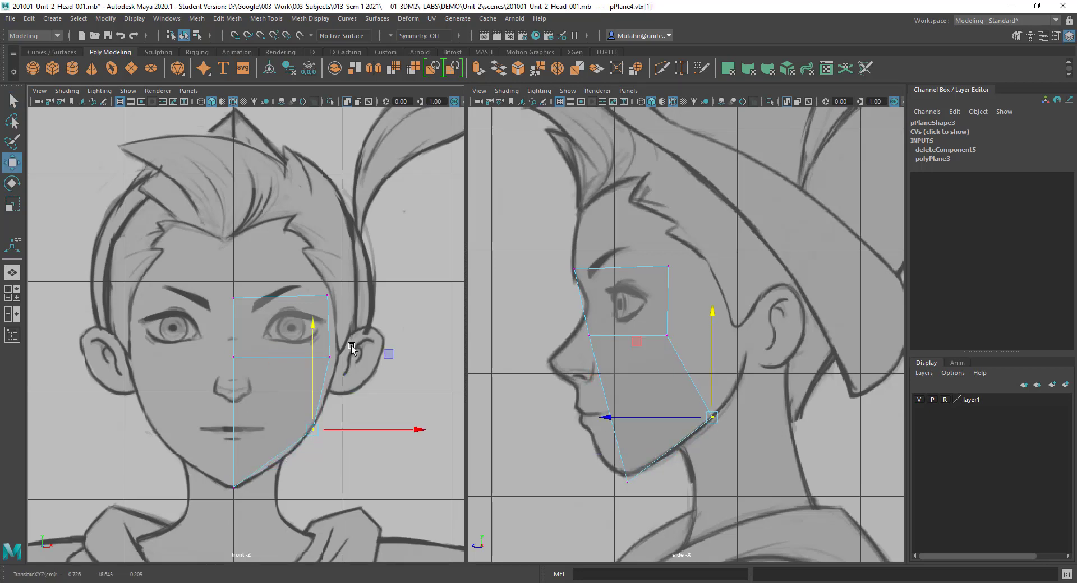
left_click(226, 296)
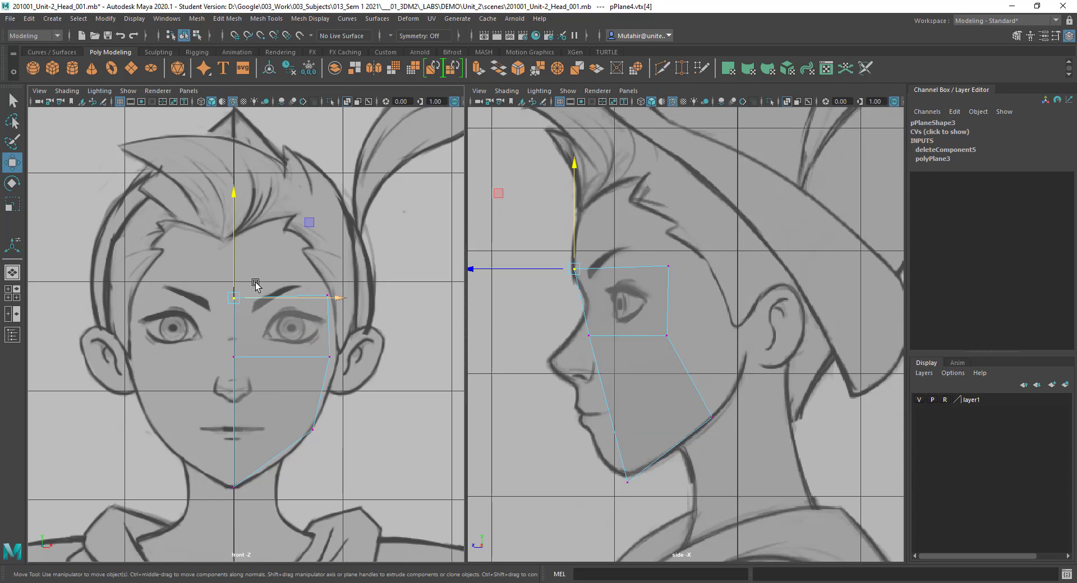
left_click_drag(234, 255, 234, 267)
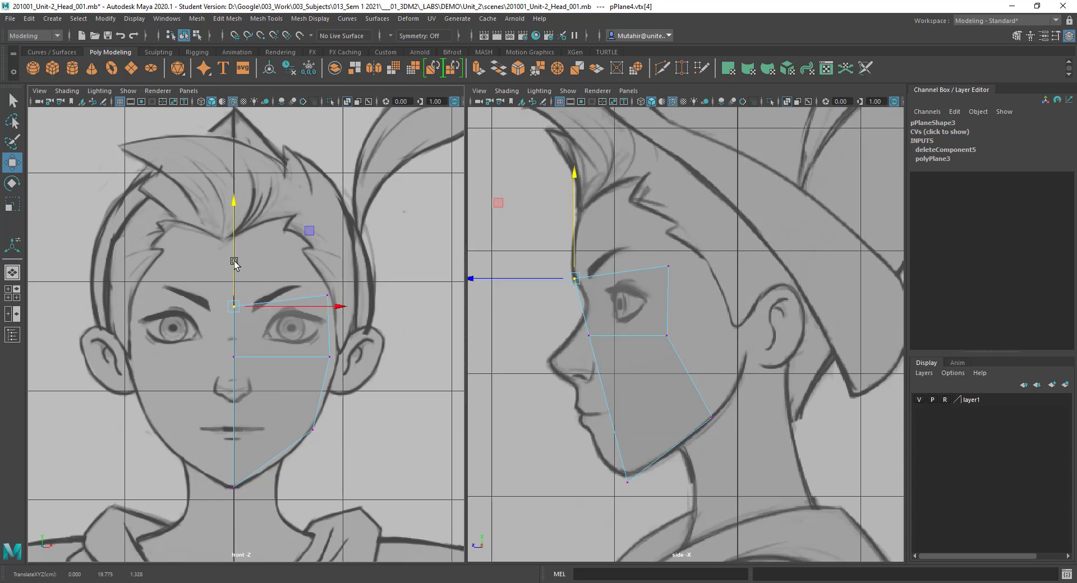
- Nudge the top centre vertex back onto the brow profile in the side view
left_click_drag(542, 280, 546, 281)
key("q")
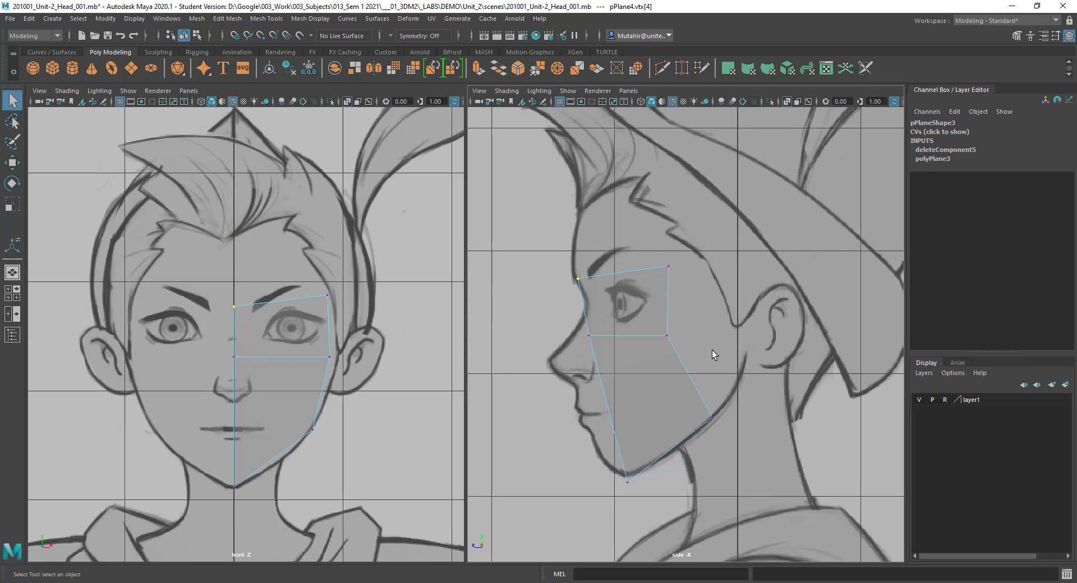
- Extrude the upper face over the eye and scale it inward to form a smaller inset face around the eye
right_click_drag(323, 266, 325, 291)
left_click(241, 338)
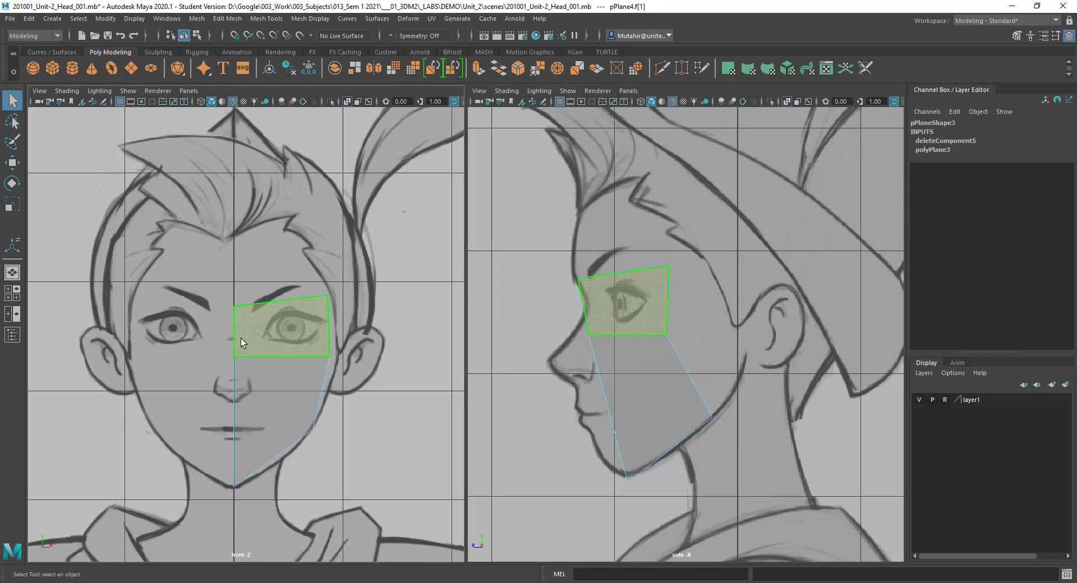
left_click(290, 395)
left_click(293, 322)
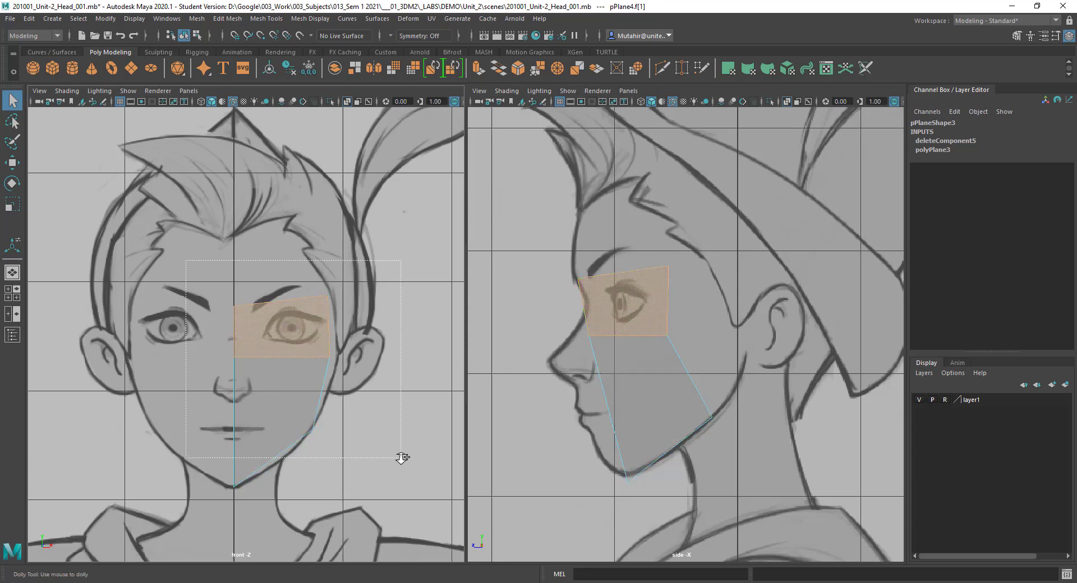
scroll(396, 456, "up", 5)
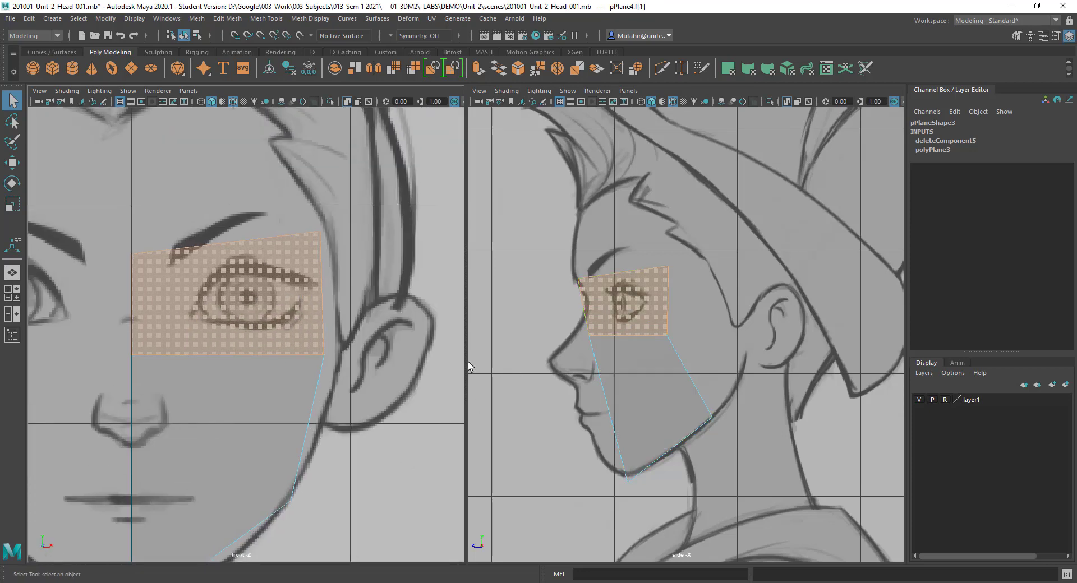
key("ctrl+e")
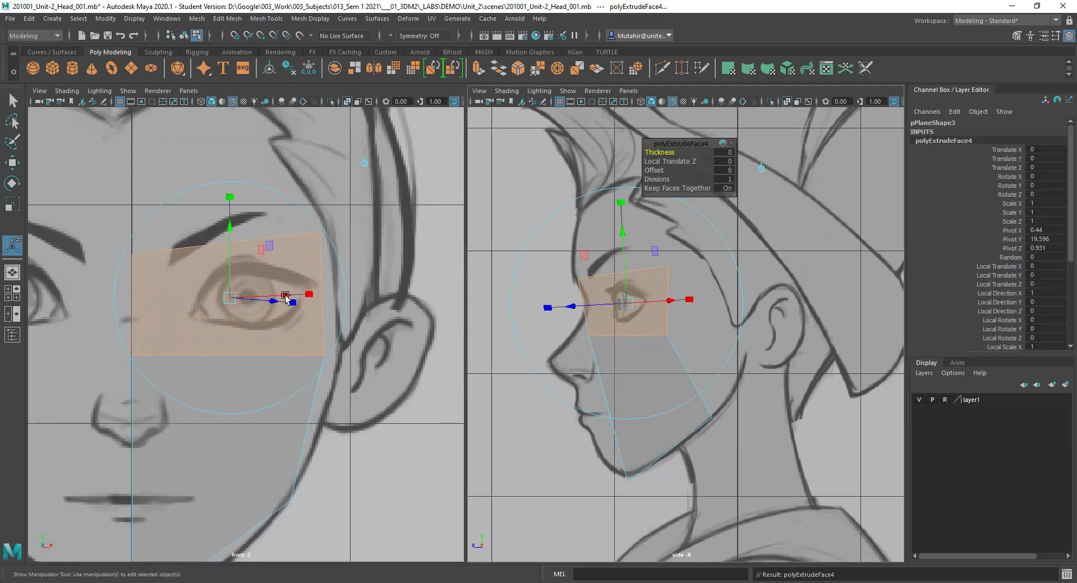
left_click(232, 196)
left_click_drag(293, 303, 264, 302)
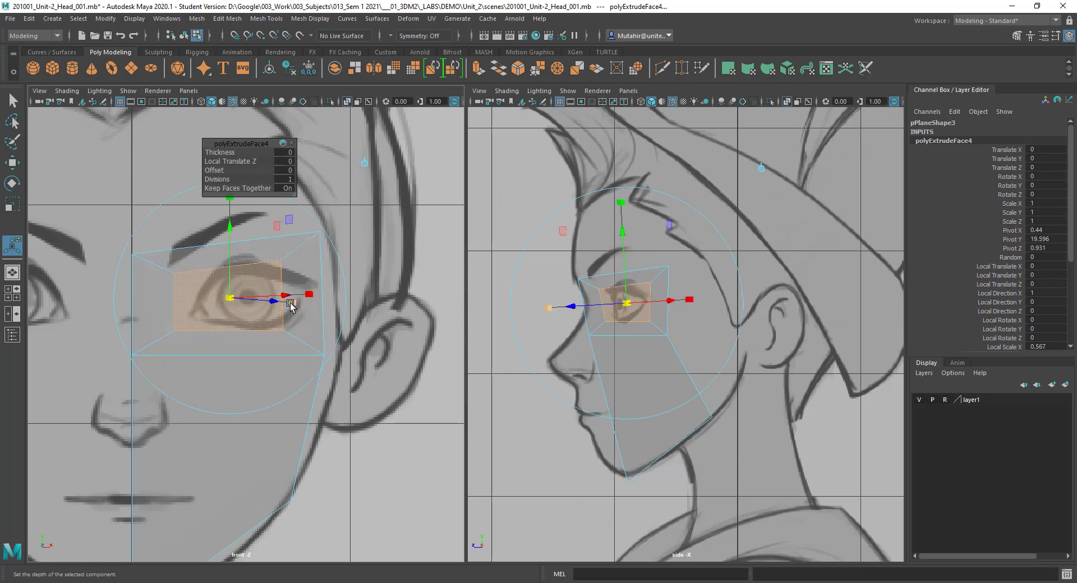
left_click_drag(229, 299, 221, 297)
key("q")
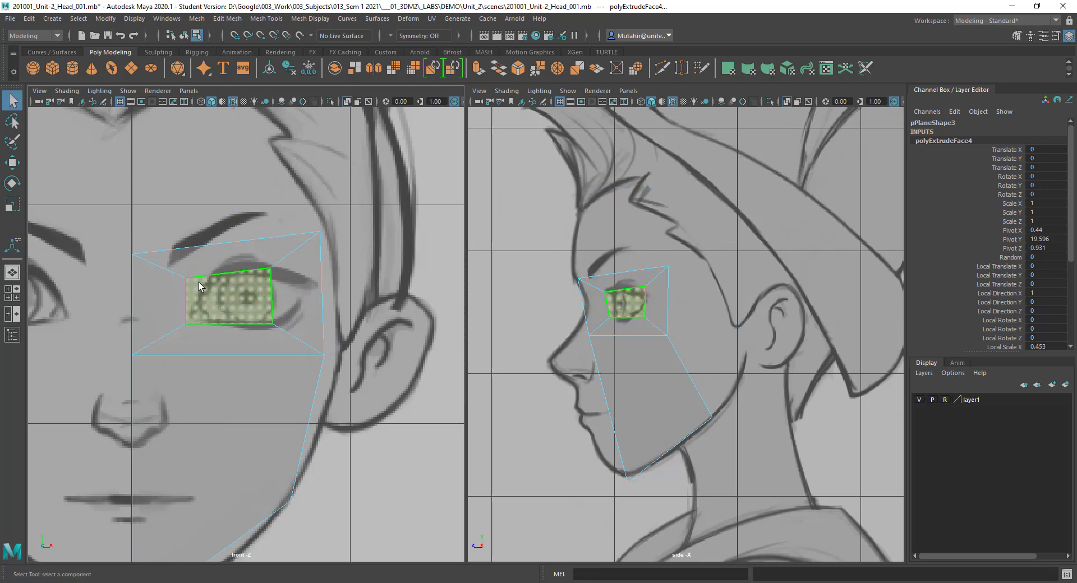
- Shift the four inset vertices outward together so they centre on the eye in the front view
right_click_drag(199, 287, 148, 284)
middle_click_drag(224, 295, 243, 281, "alt")
left_click_drag(136, 199, 432, 395)
left_click_drag(143, 278, 336, 370)
key("w")
left_click_drag(249, 309, 277, 309)
key("q")
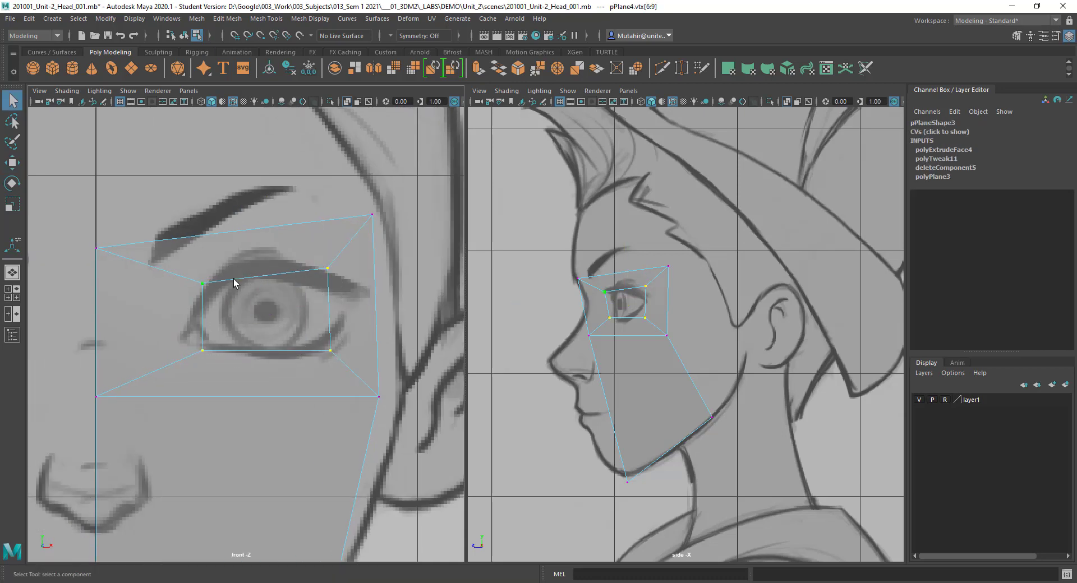
- Adjust the four inset vertices individually to follow the upper and lower eyelids in the front view
key("w")
left_click_drag(203, 285, 209, 288)
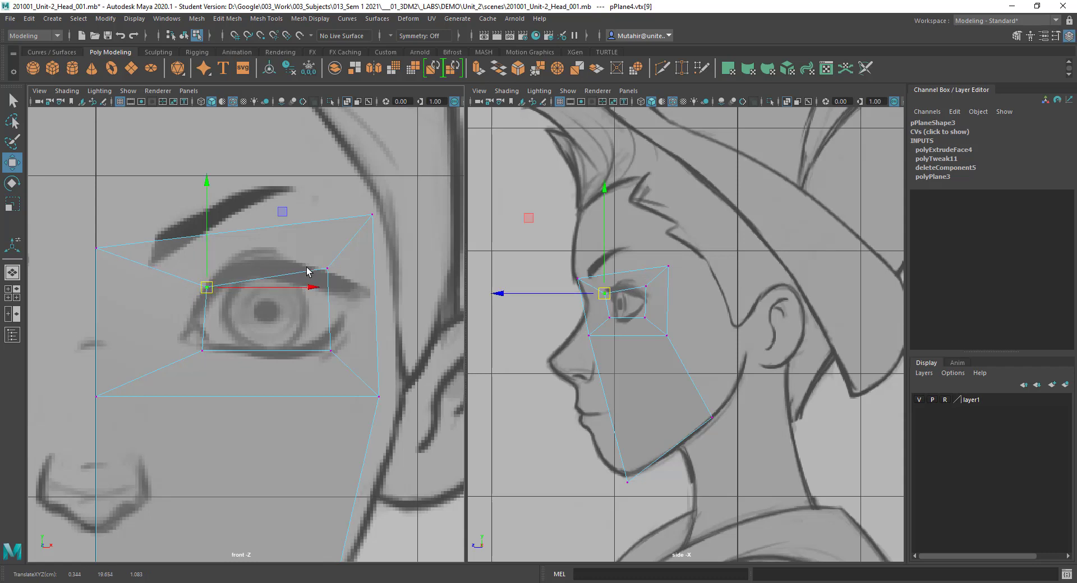
key("q")
left_click_drag(312, 240, 341, 352)
key("w")
key("ctrl+z")
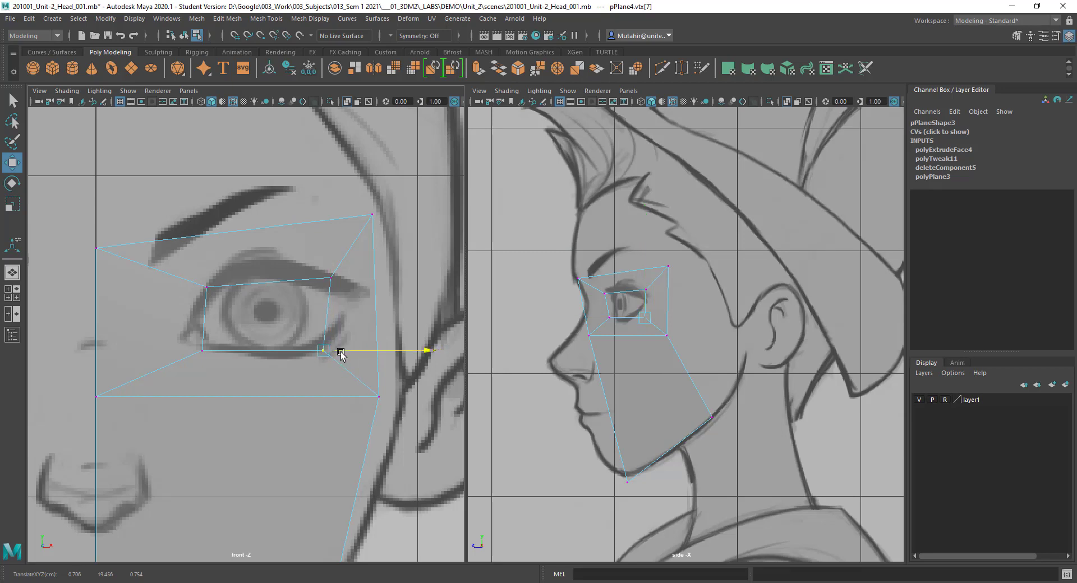
key("q")
key("w")
left_click(331, 279)
left_click(202, 350)
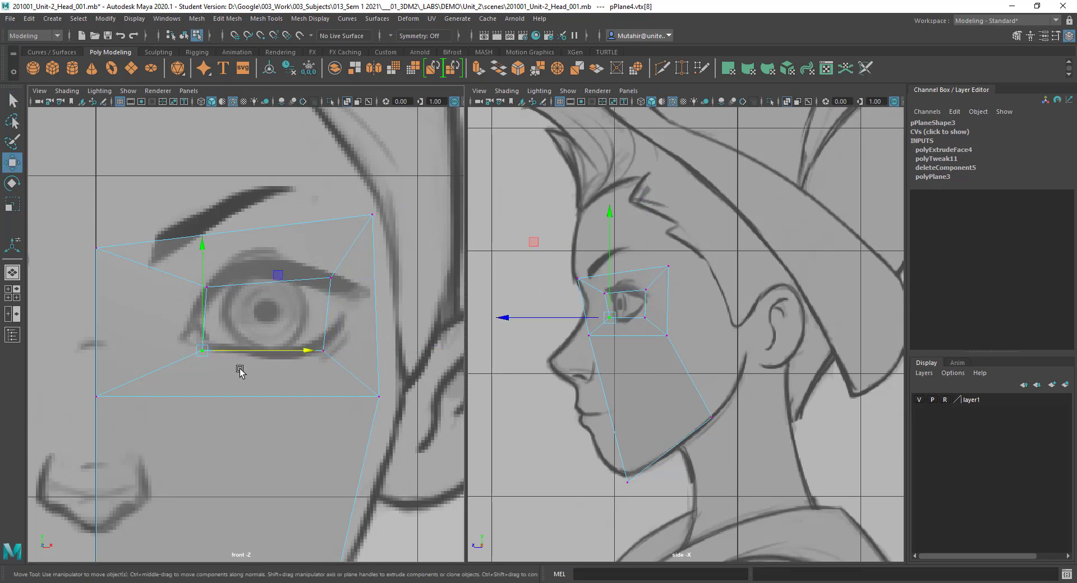
left_click_drag(204, 353, 215, 356)
key("q")
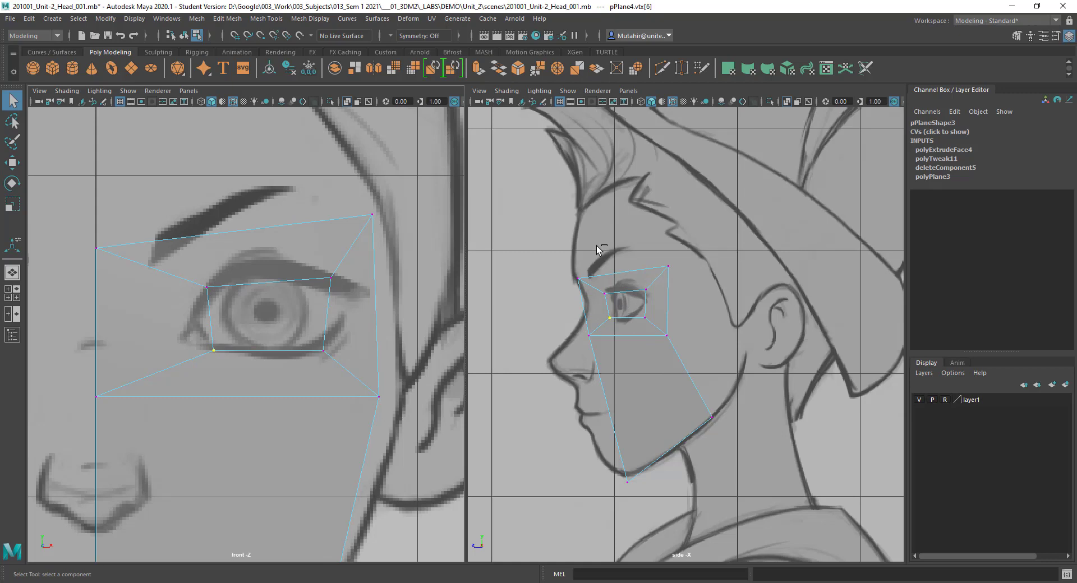
- Move the two inner-corner eye vertices back in the side view, then move the upper one slightly further back
scroll(605, 295, "up", 5)
left_click(603, 287, "shift")
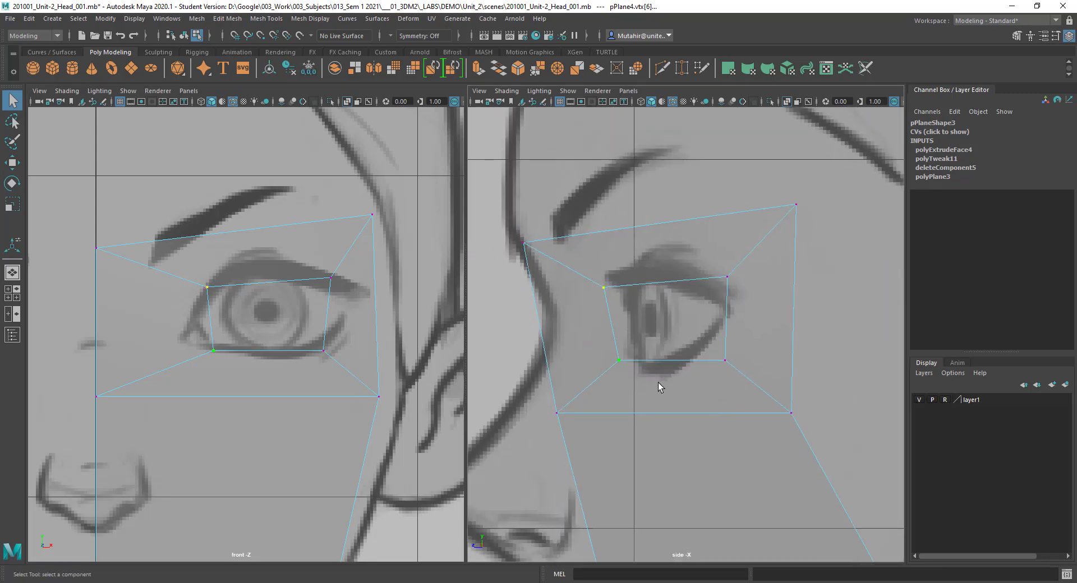
key("w")
left_click_drag(550, 324, 574, 324)
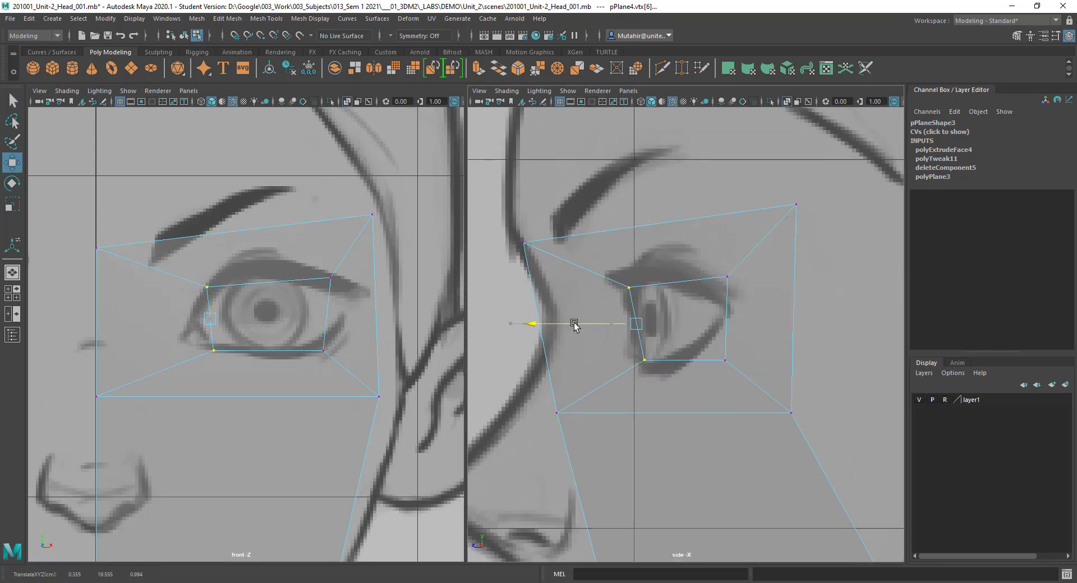
key("q")
left_click_drag(613, 268, 653, 311)
key("w")
left_click_drag(596, 288, 606, 287)
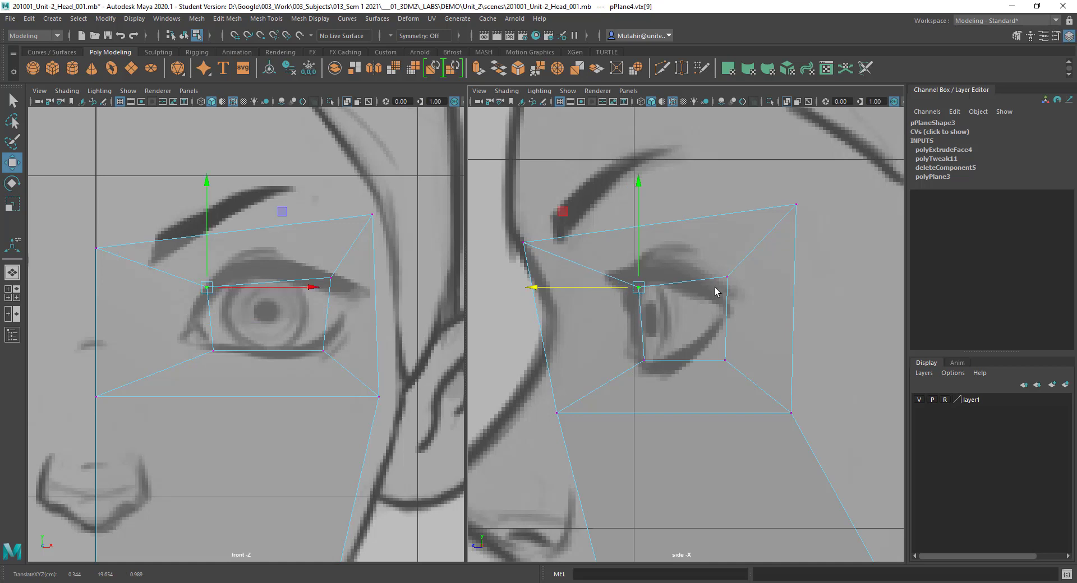
- Move the upper and lower outer-corner eye vertices forward in the side view to match the sketched eye
key("q")
left_click(727, 277)
key("w")
left_click_drag(706, 283, 675, 283)
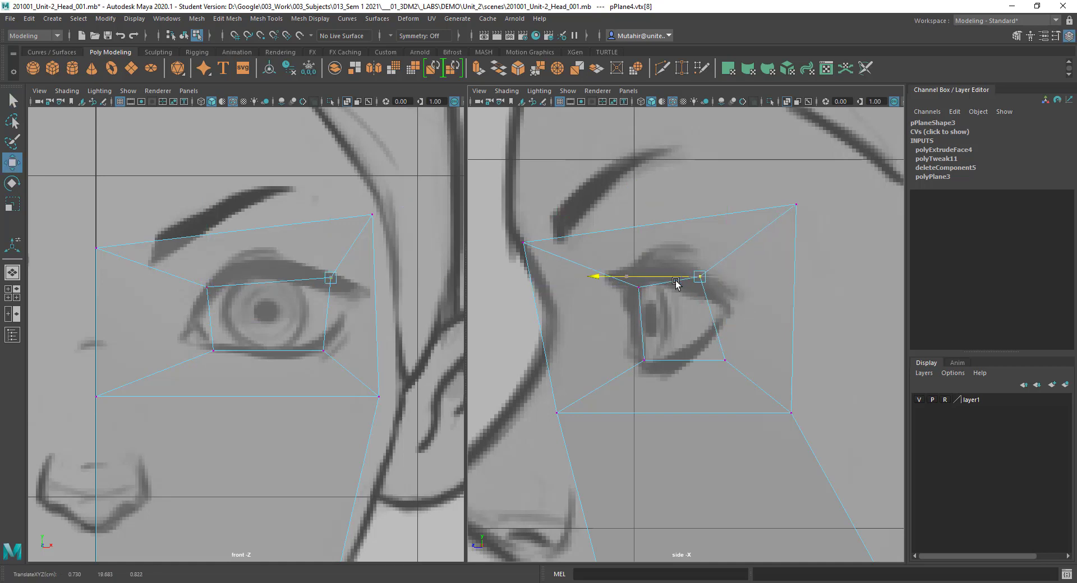
key("q")
left_click(725, 360)
key("w")
left_click_drag(699, 359, 649, 359)
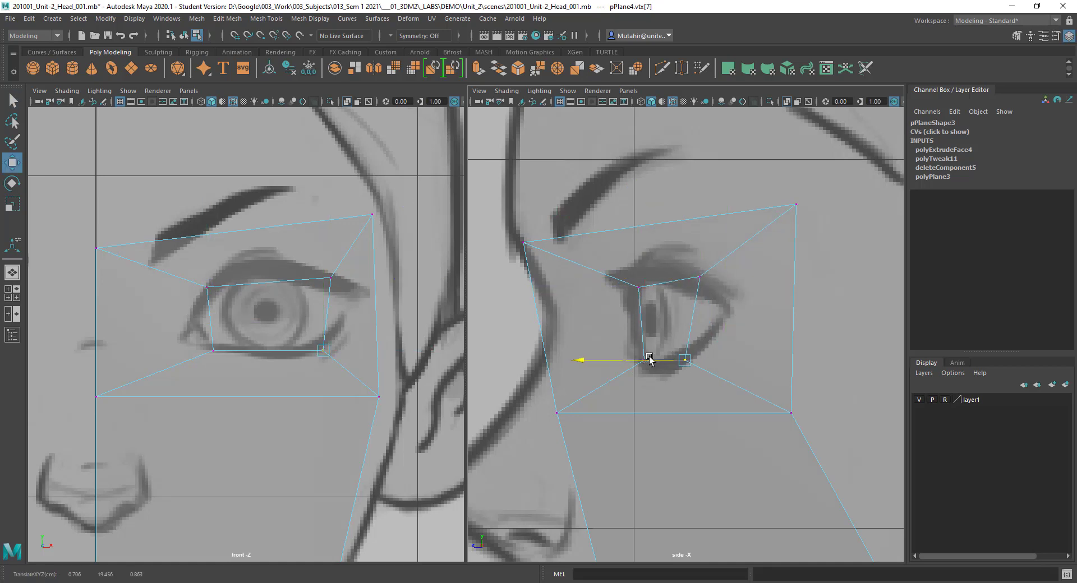
key("q")
- Push the two inner-corner eye vertices further back together in the side view
scroll(690, 439, "down", 5)
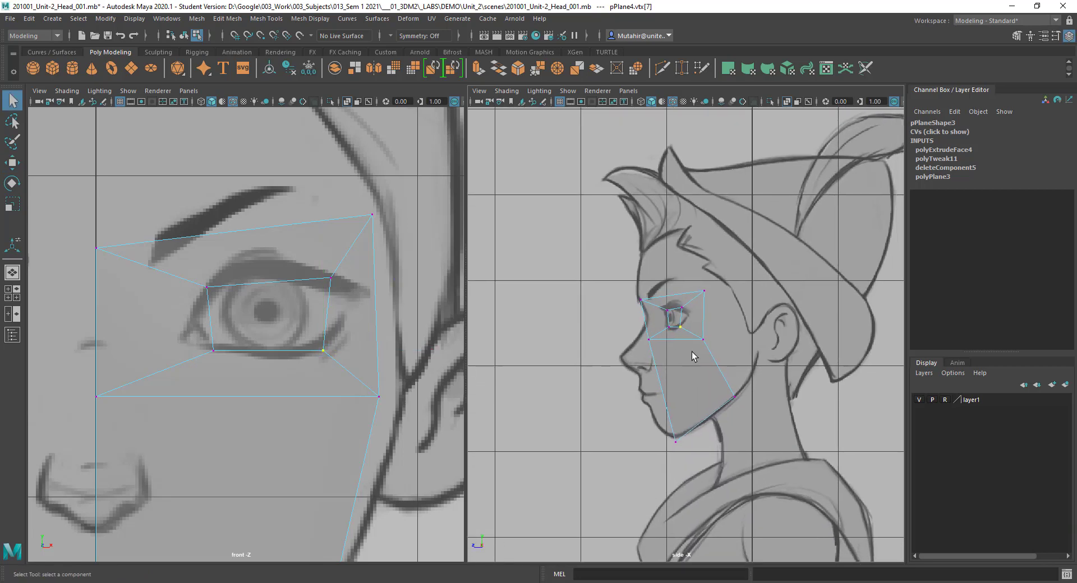
scroll(691, 352, "up", 8)
left_click_drag(621, 308, 655, 404)
key("w")
left_click_drag(601, 356, 630, 356)
key("q")
scroll(681, 403, "down", 5)
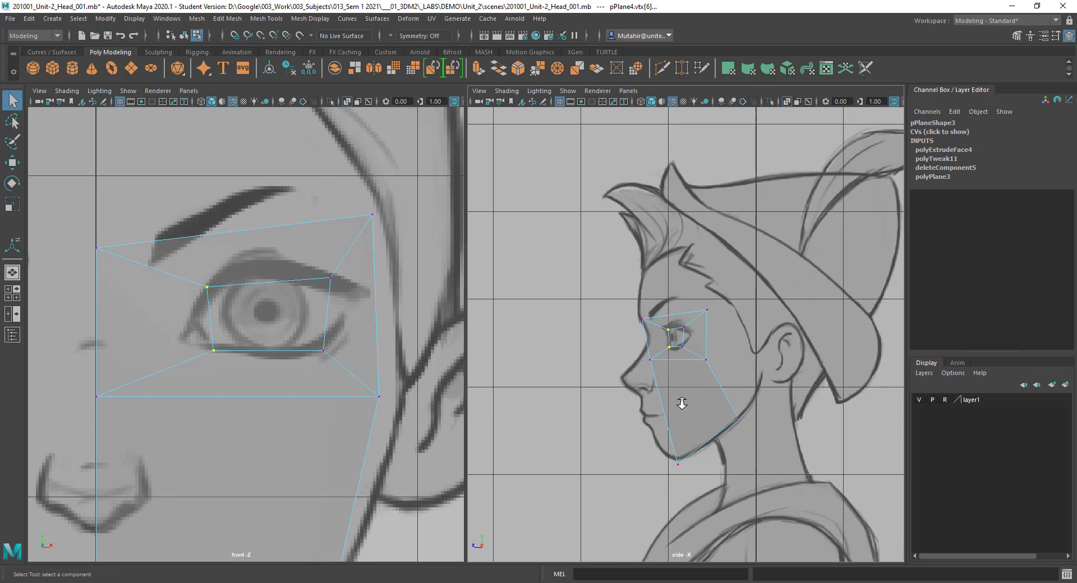
- Extrude the large lower face and scale it inward to about half its size to form an inset face beside the mouth
middle_click_drag(682, 404, 679, 366, "alt")
scroll(697, 305, "up", 1)
middle_click_drag(249, 438, 255, 279, "alt")
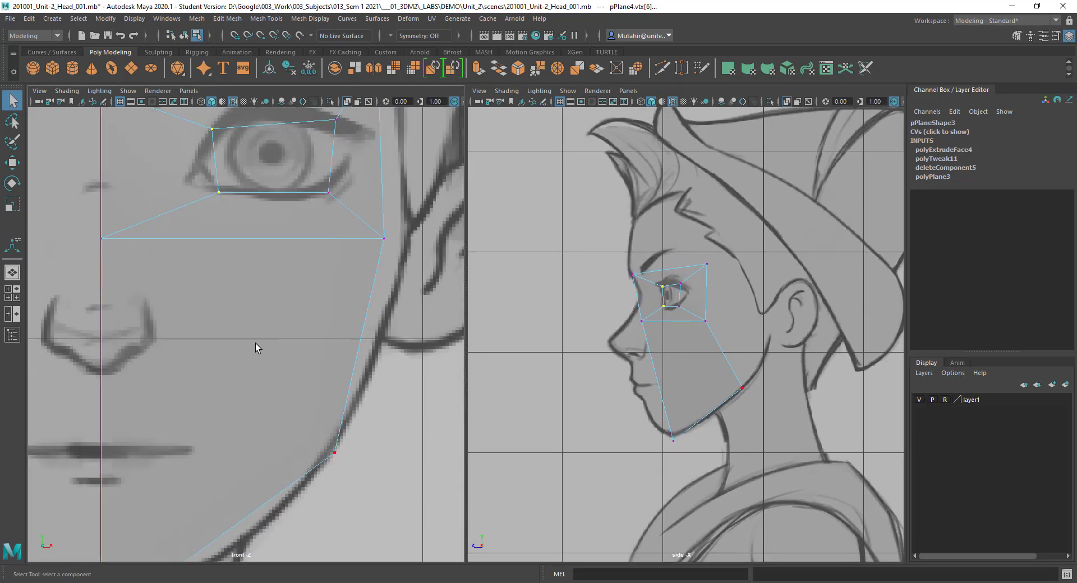
right_click_drag(255, 343, 279, 361)
left_click(291, 434)
middle_click_drag(291, 434, 337, 402, "alt")
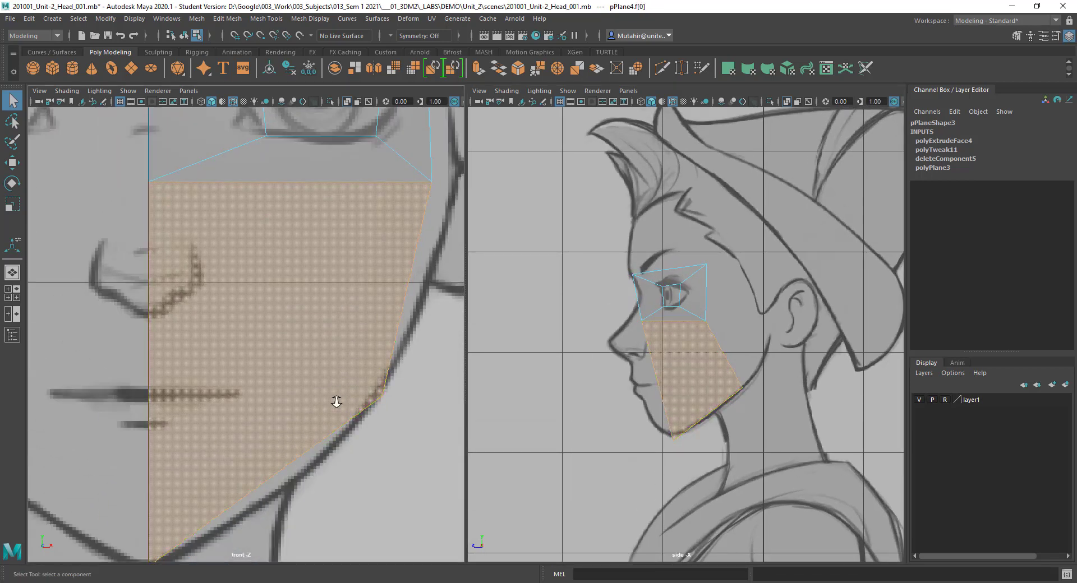
scroll(336, 402, "down", 5)
middle_click_drag(336, 359, 334, 366, "alt")
scroll(320, 315, "up", 1)
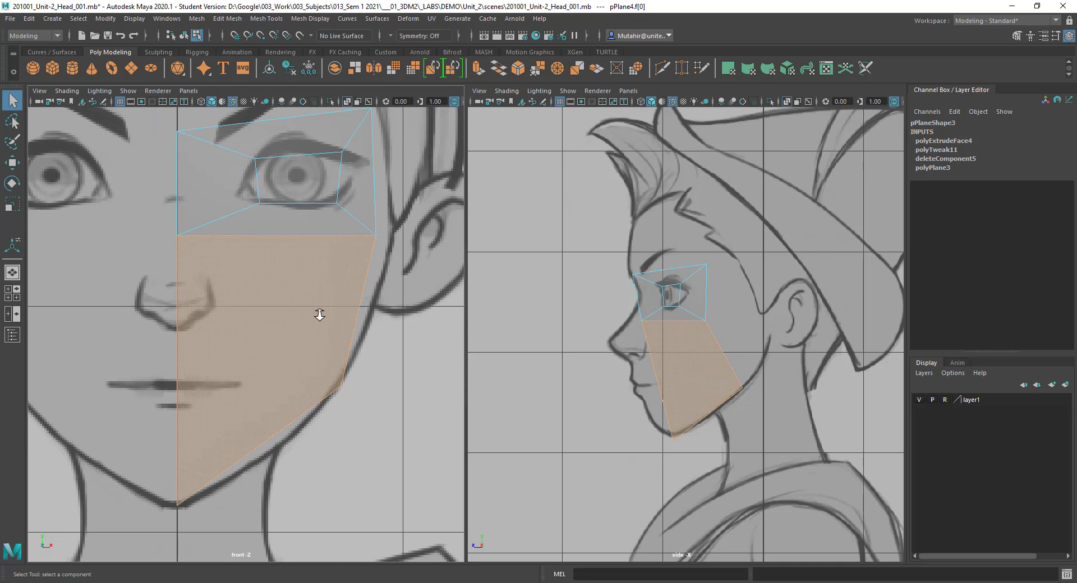
key("ctrl+e")
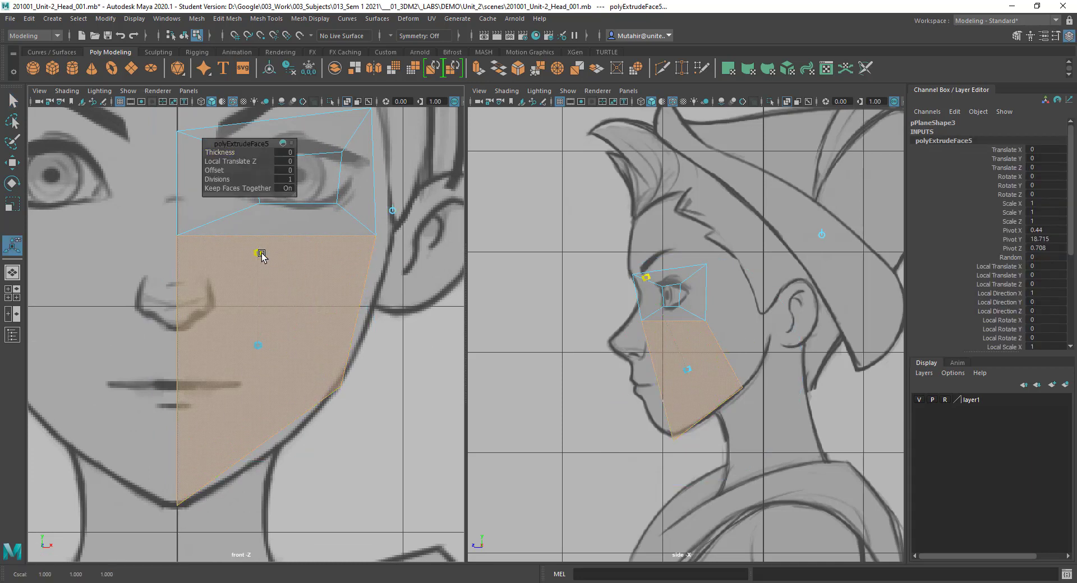
left_click_drag(257, 346, 244, 352)
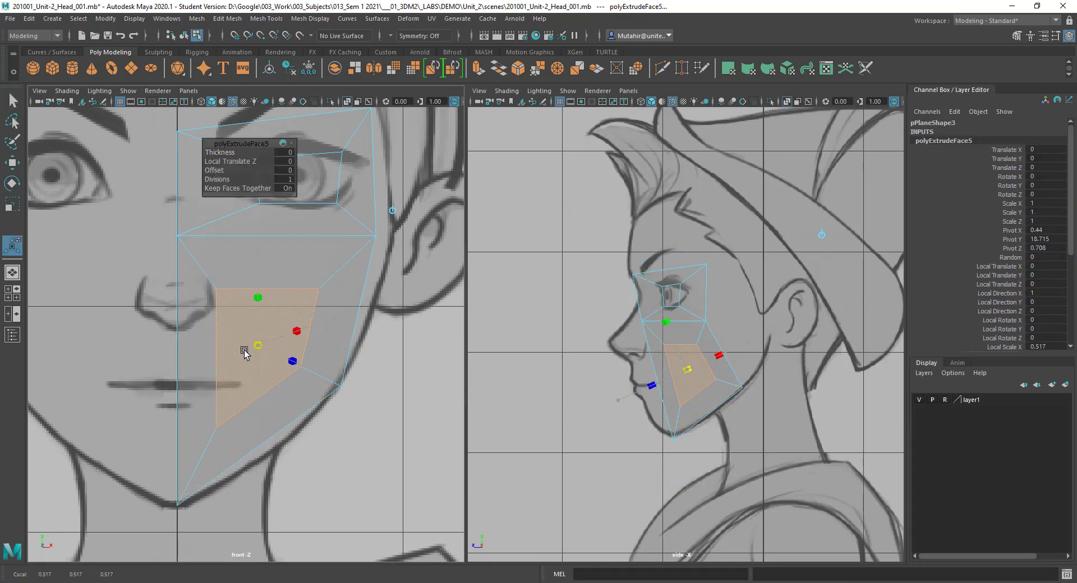
key("q")
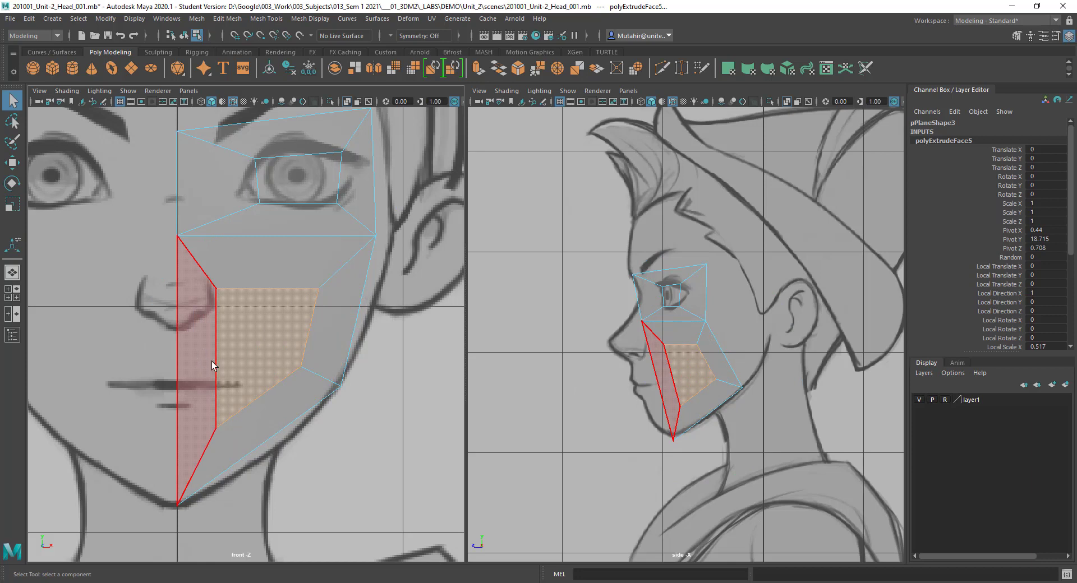
- Delete the inset face beside the mouth and the inset face over the eye to open both holes
left_click(338, 466)
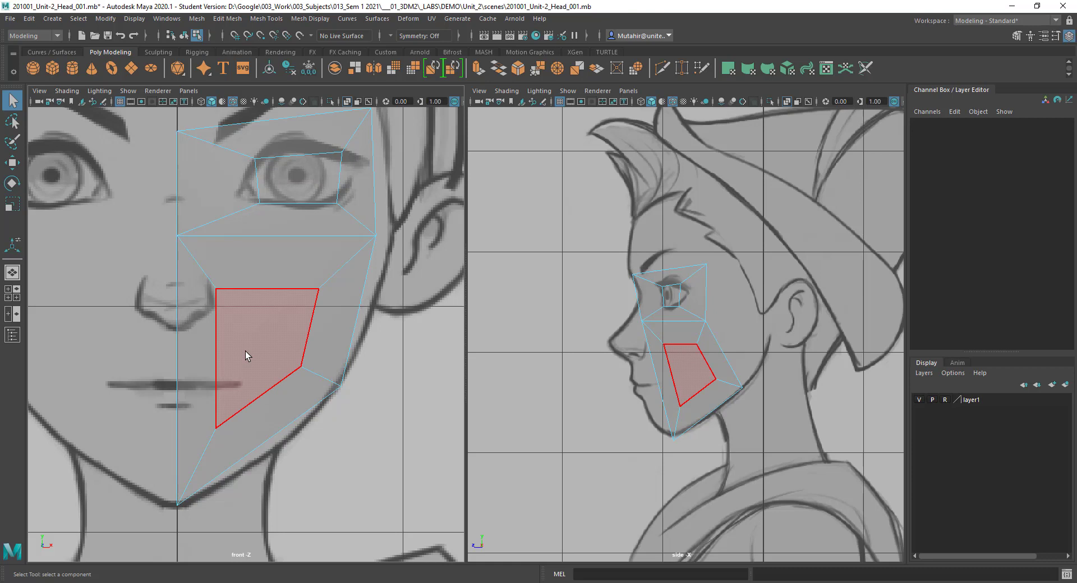
left_click(247, 352)
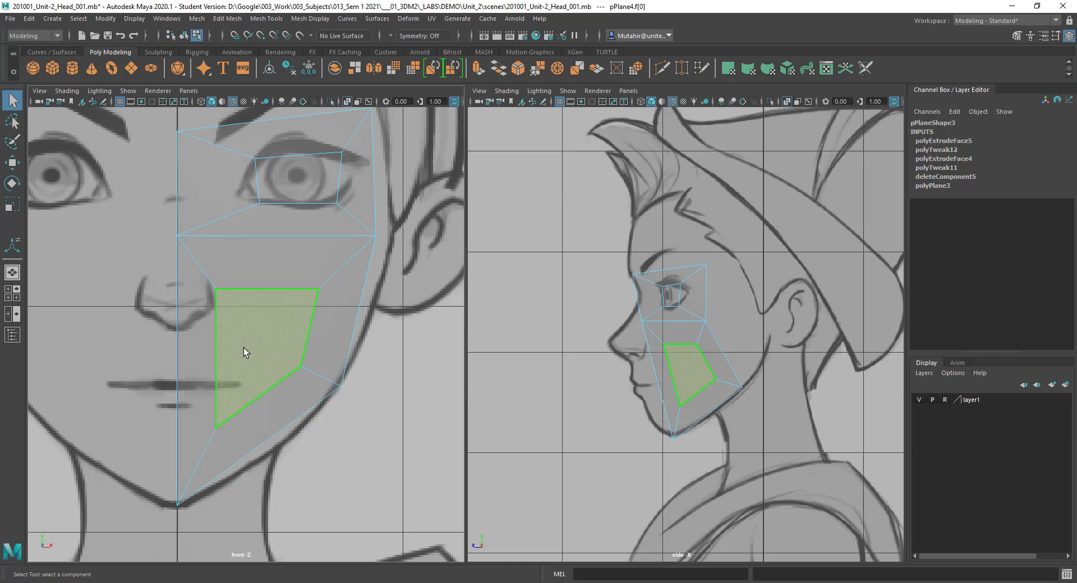
key("Delete")
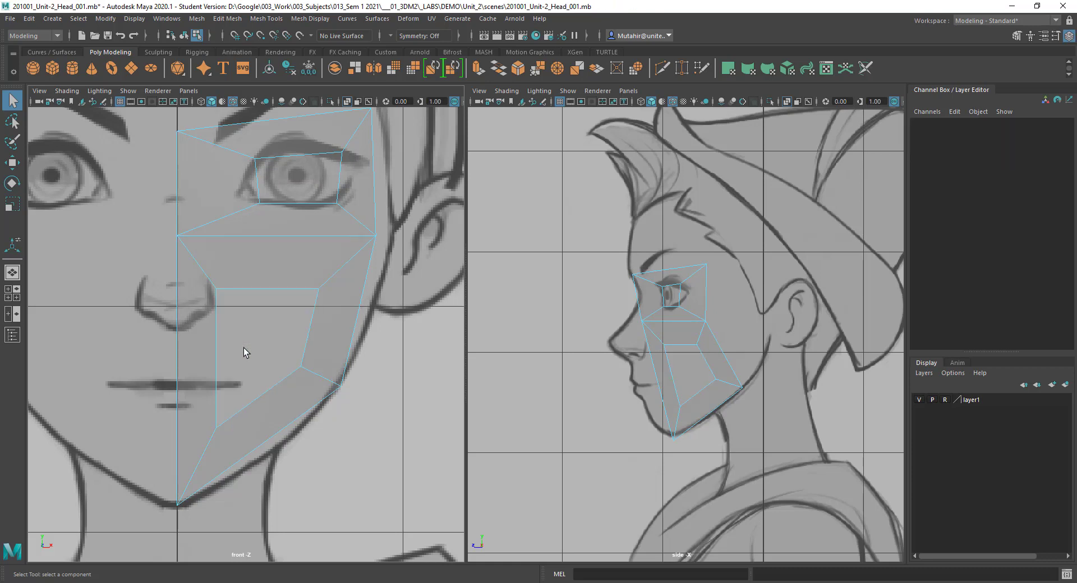
left_click(297, 177)
key("Delete")
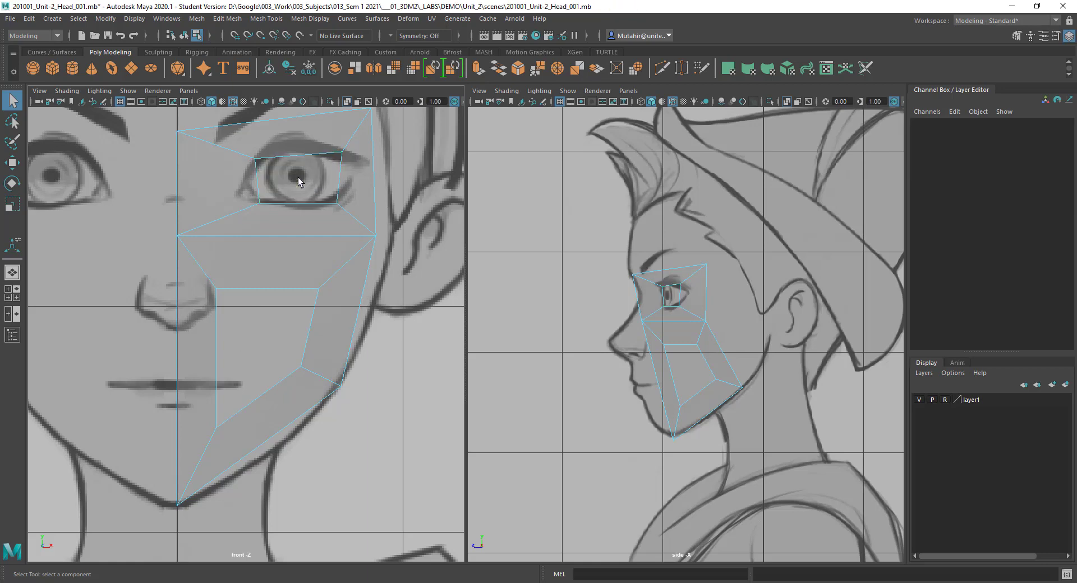
- Delete the narrow face running along the centre line from the nose to the chin
left_click(201, 360)
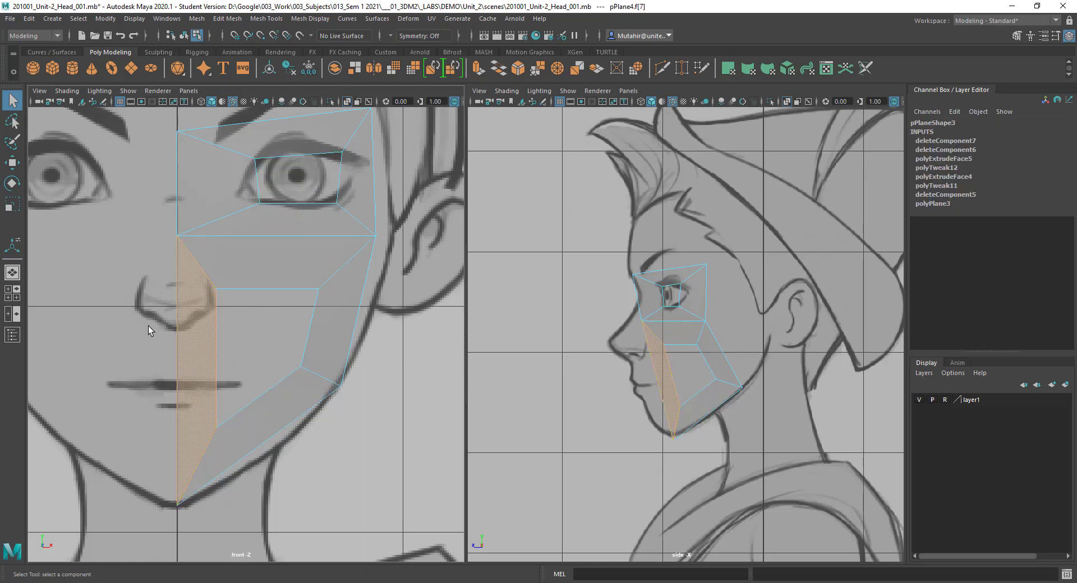
scroll(285, 420, "down", 10)
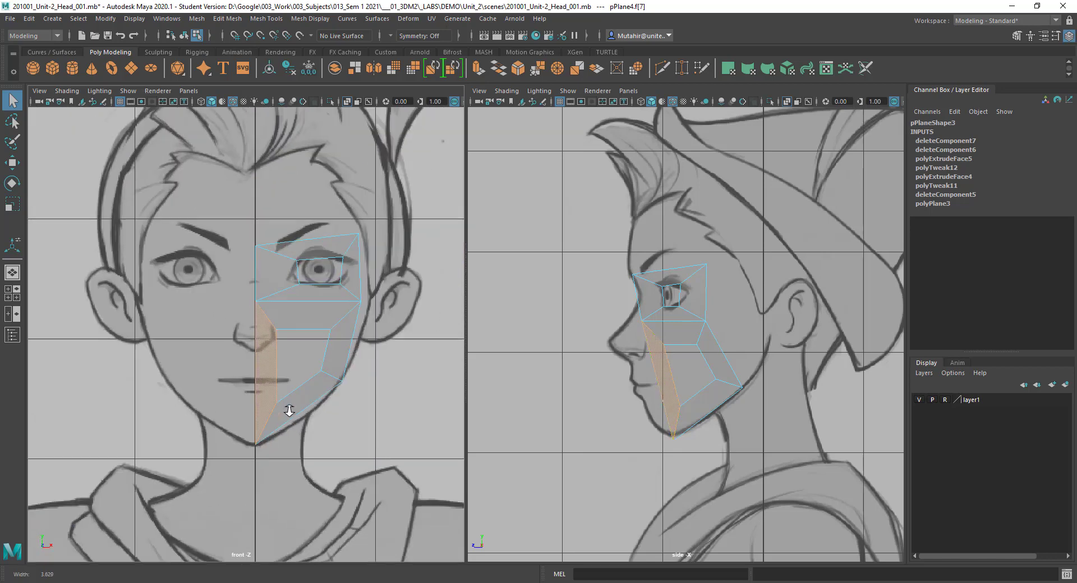
scroll(321, 338, "up", 1)
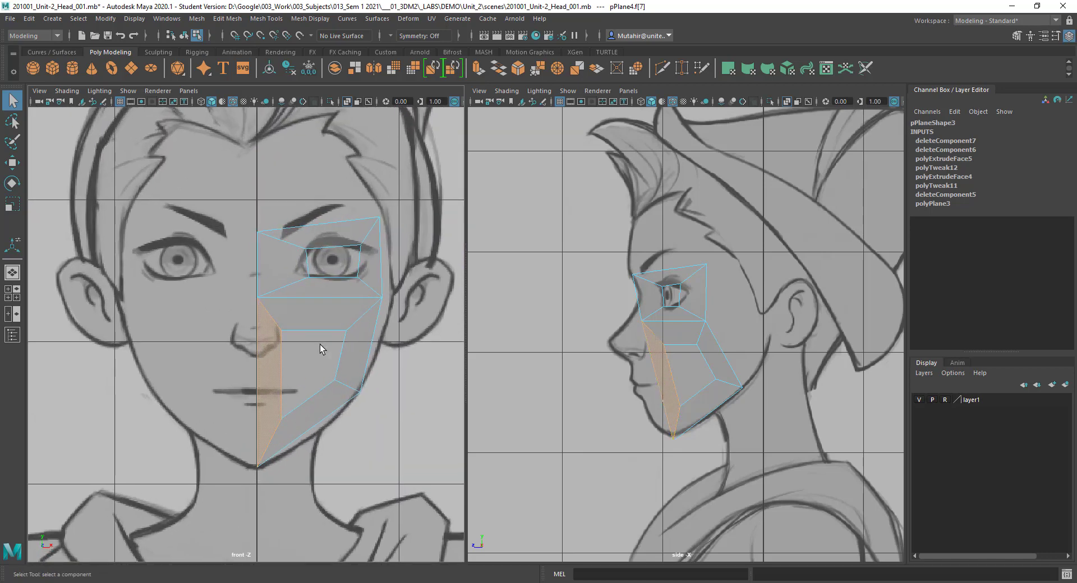
left_click(319, 344)
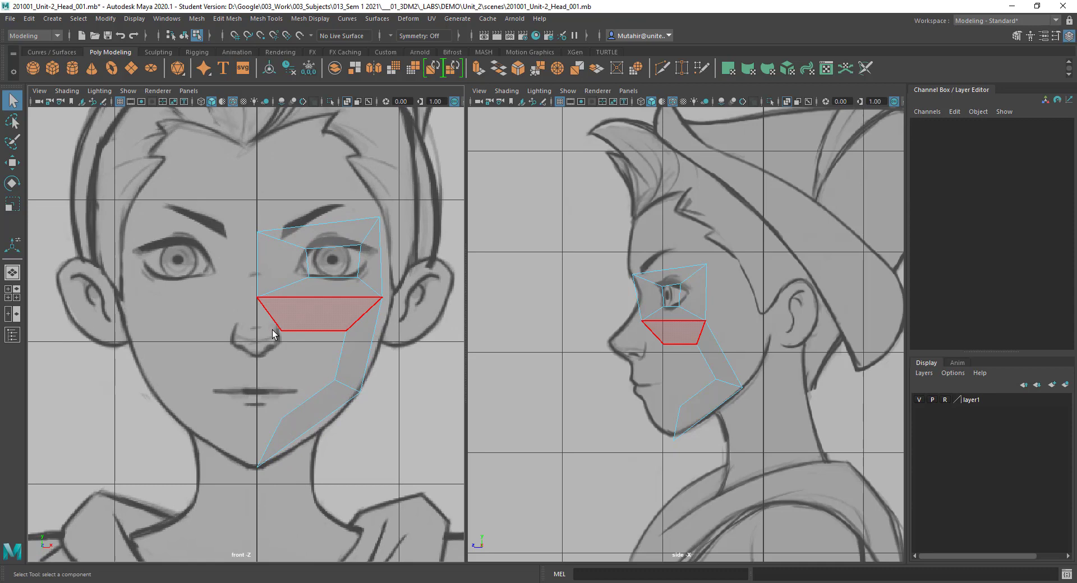
- Move the vertex beside the nostril slightly inward towards the nose in the front view
right_click_drag(273, 335, 263, 316)
scroll(404, 505, "up", 5)
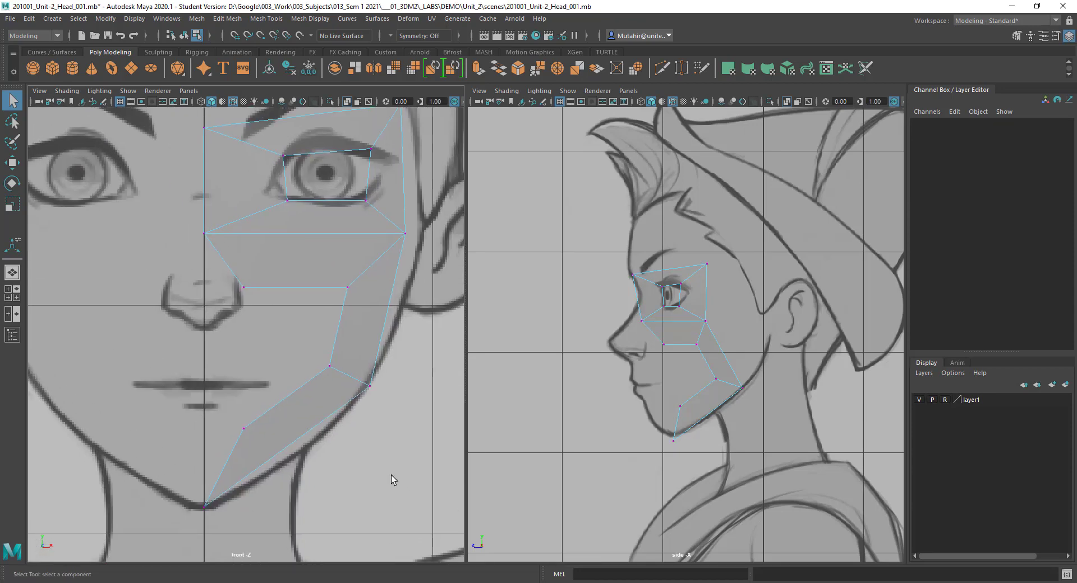
left_click(244, 287)
key("w")
left_click_drag(291, 286, 279, 287)
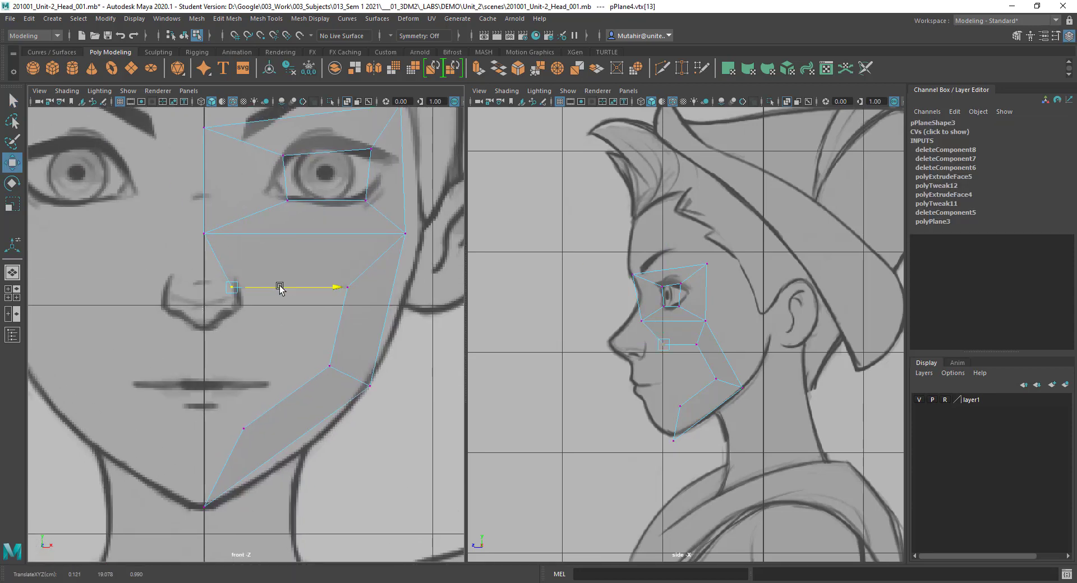
- Snap the vertex beside the nostril and the open loop's lower inner vertex onto the face's centre line in the front view
key("x")
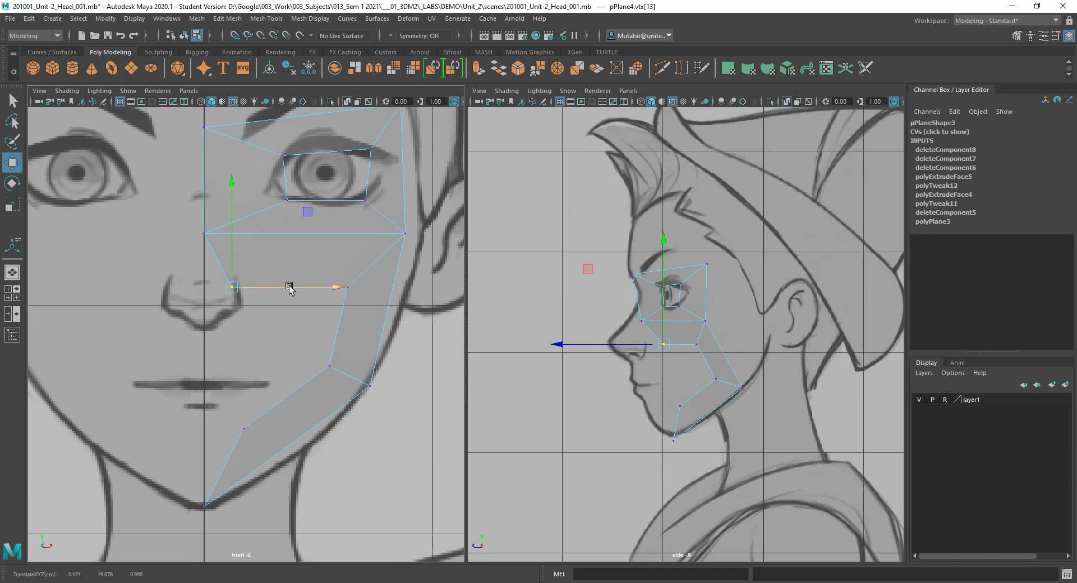
left_click_drag(291, 288, 292, 287)
key("x")
middle_click(204, 288)
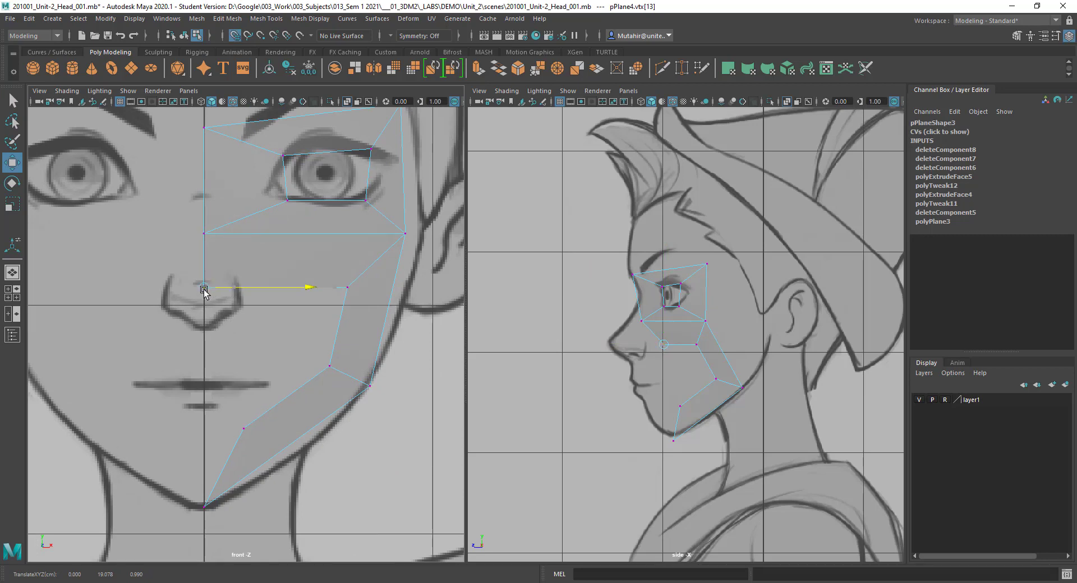
left_click(244, 428)
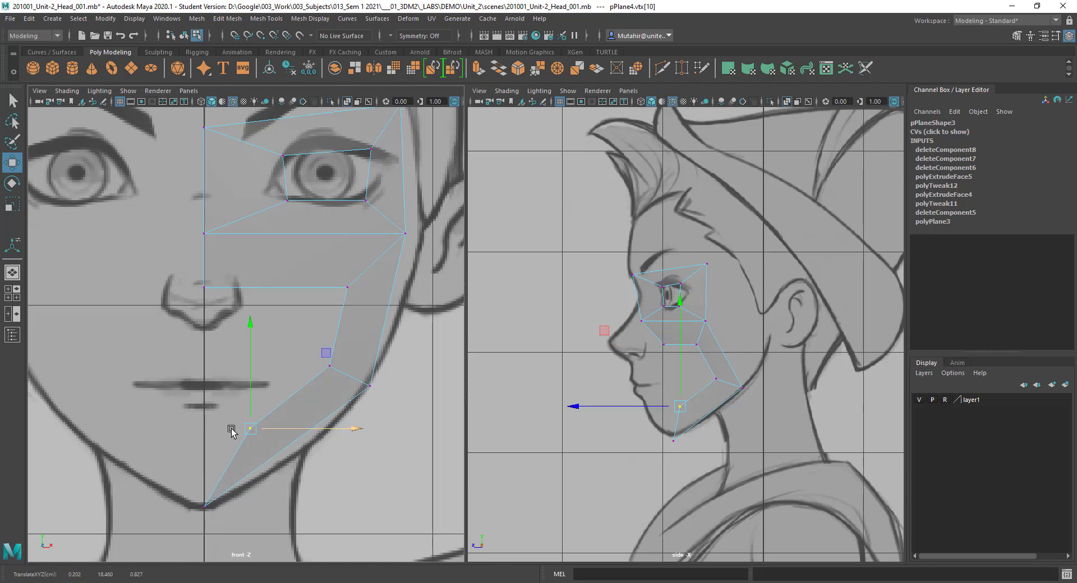
middle_click_drag(233, 433, 202, 437)
key("q")
- Move both centre-line vertices of the mouth loop forward together in the side view towards the face profile
right_click_drag(313, 399, 292, 371, "alt")
right_click_drag(224, 291, 339, 393, "alt")
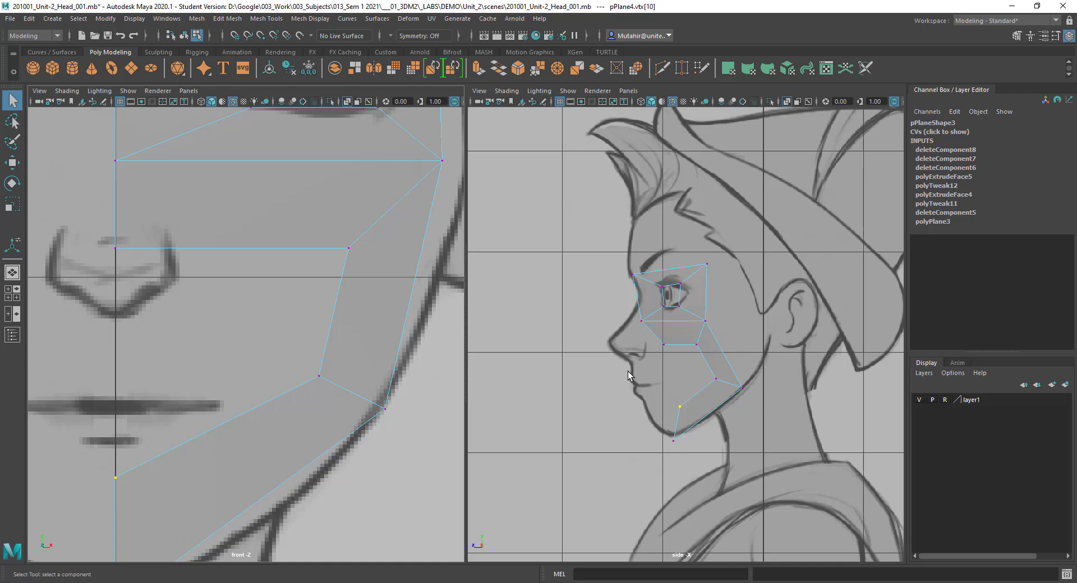
left_click_drag(649, 337, 690, 418)
key("w")
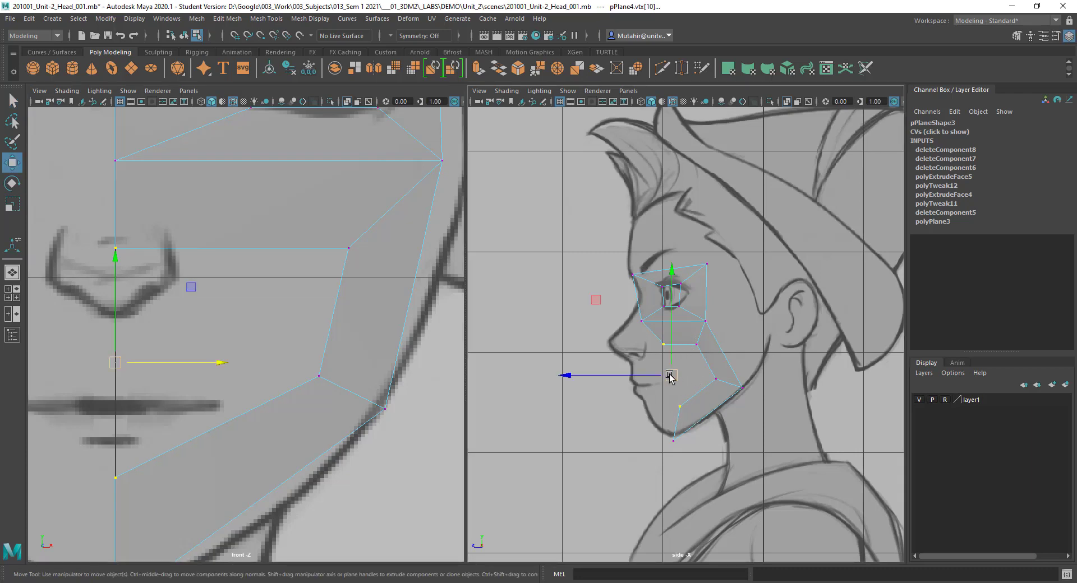
left_click_drag(625, 376, 603, 383)
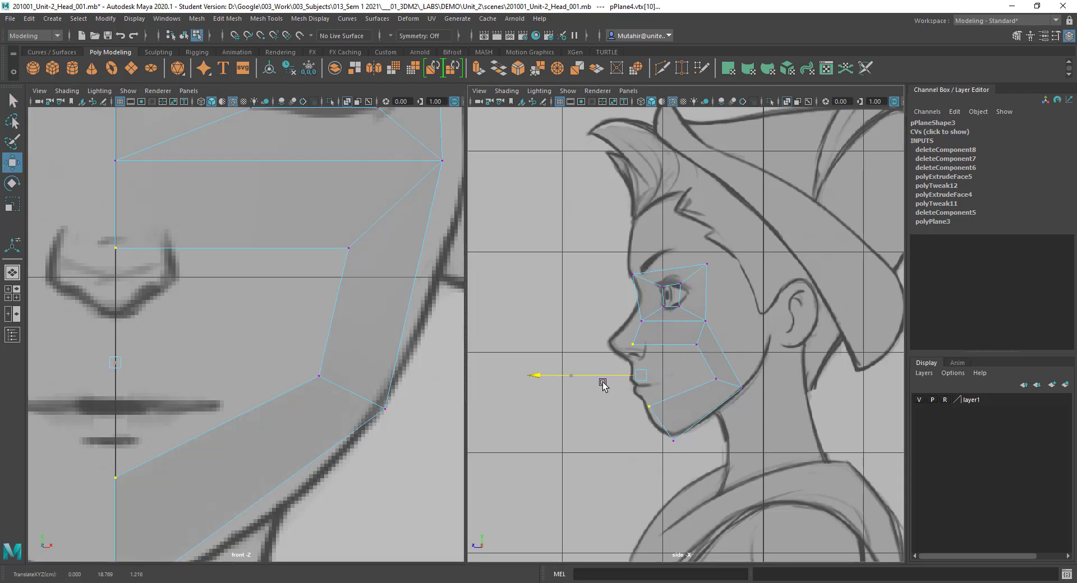
key("q")
- Move the mouth loop's two centre-line vertices vertically in the front view to just above the upper lip and just below the lower lip
middle_click_drag(209, 282, 267, 279, "alt")
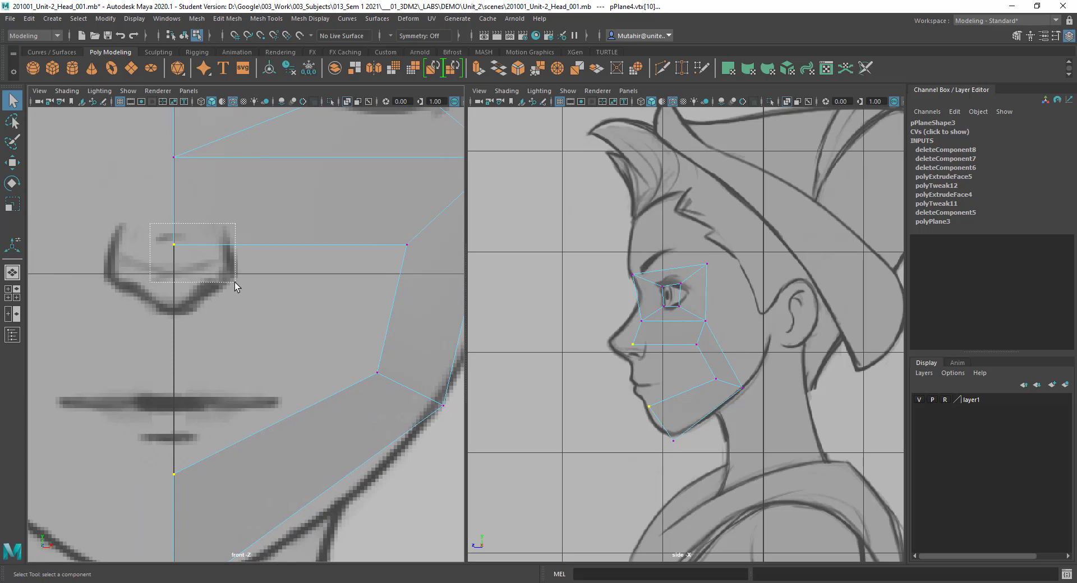
left_click_drag(234, 282, 234, 281)
key("w")
left_click_drag(173, 204, 179, 276)
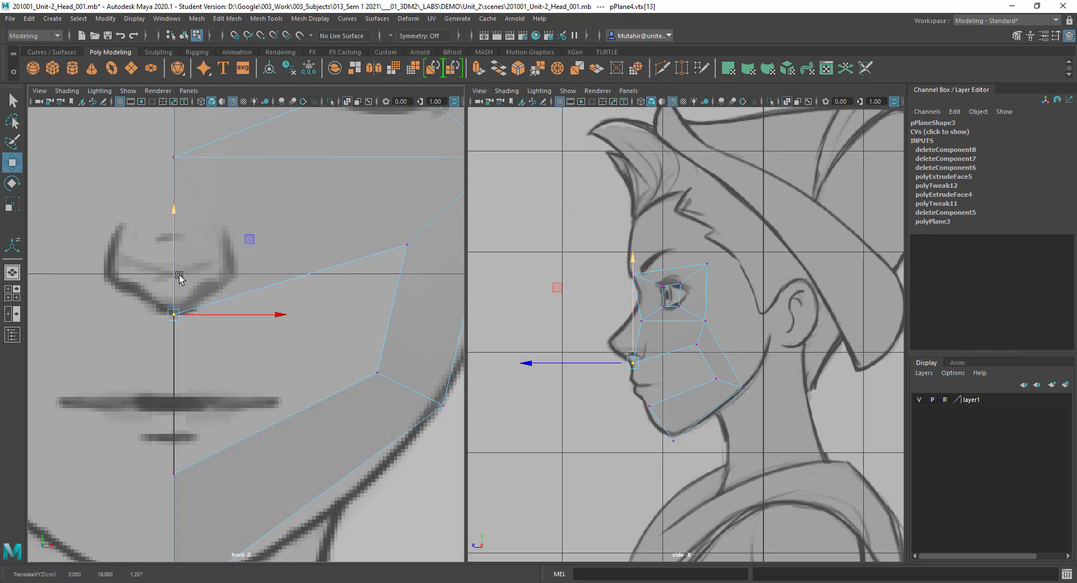
key("q")
left_click_drag(214, 486, 215, 488)
key("w")
left_click_drag(175, 423, 188, 373)
key("q")
key("w")
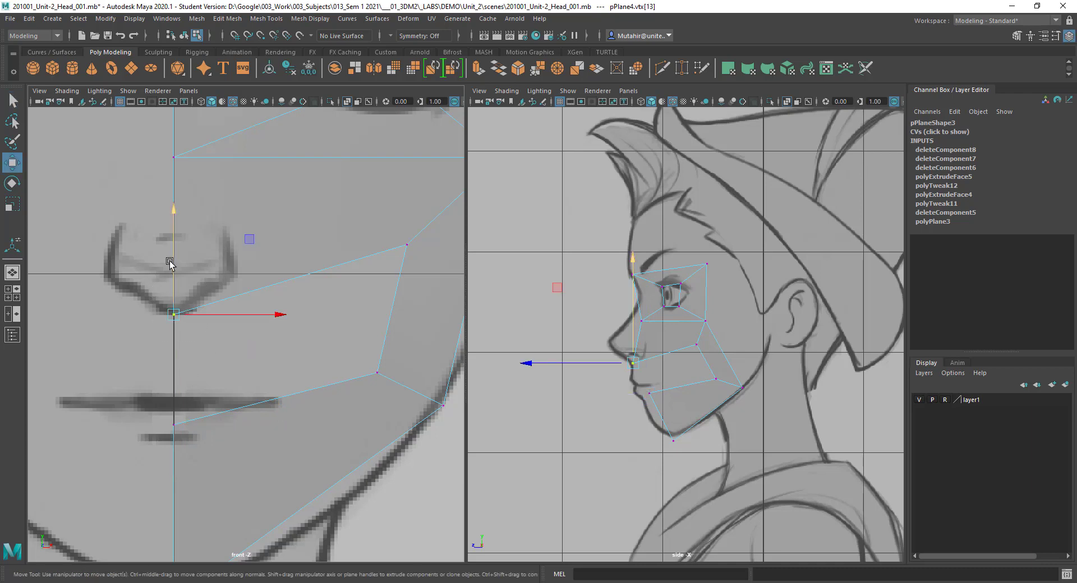
left_click_drag(175, 271, 175, 333)
key("q")
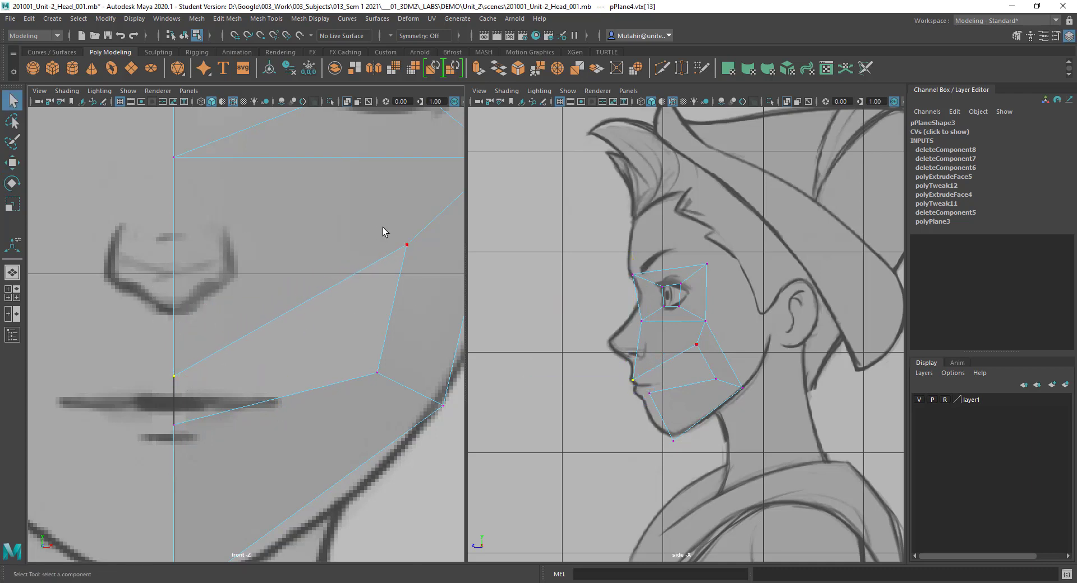
- Move the mouth loop's two outer vertices in to the mouth corner, one above and one below the lip line, in the front view
key("w")
left_click_drag(407, 246, 295, 386)
key("q")
left_click(377, 373)
key("w")
left_click_drag(379, 371, 284, 421)
key("q")
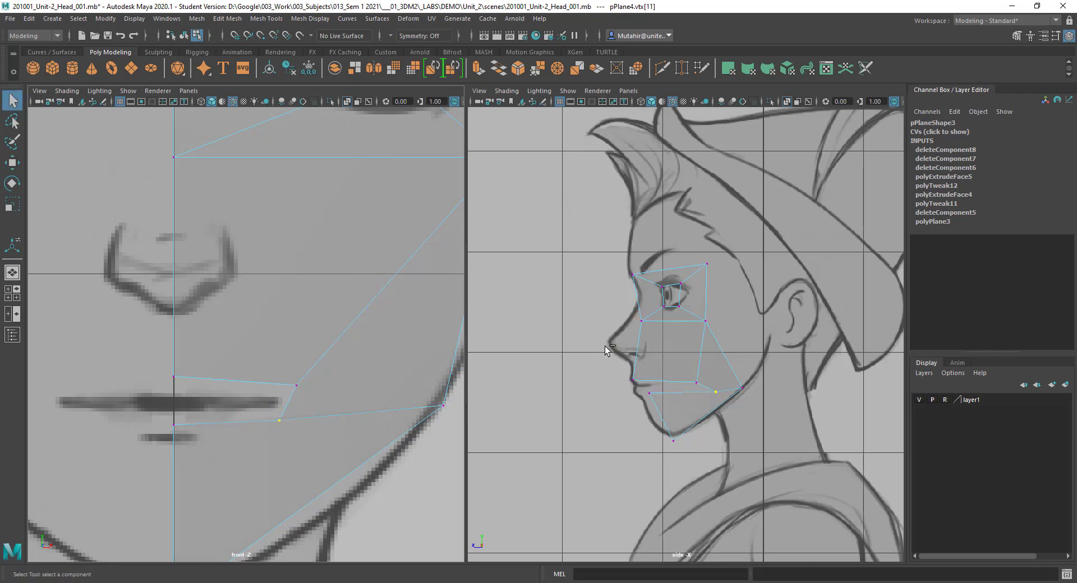
- Move the lower lip's centre vertex forward onto the lip profile in the side view
right_click_drag(683, 453, 762, 451, "alt")
middle_click_drag(671, 368, 727, 397, "alt")
key("w")
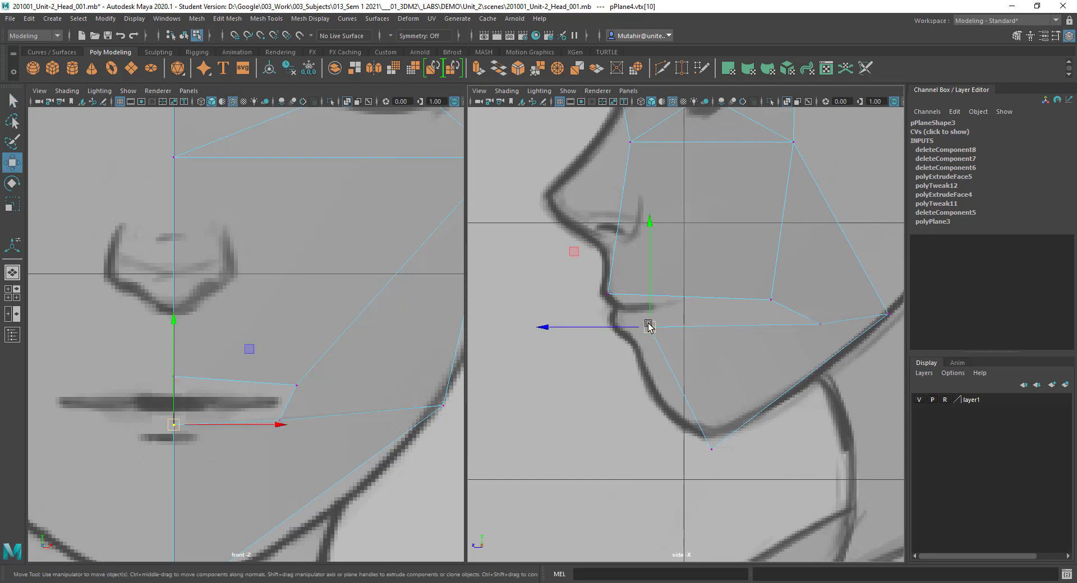
left_click_drag(645, 328, 594, 330)
key("q")
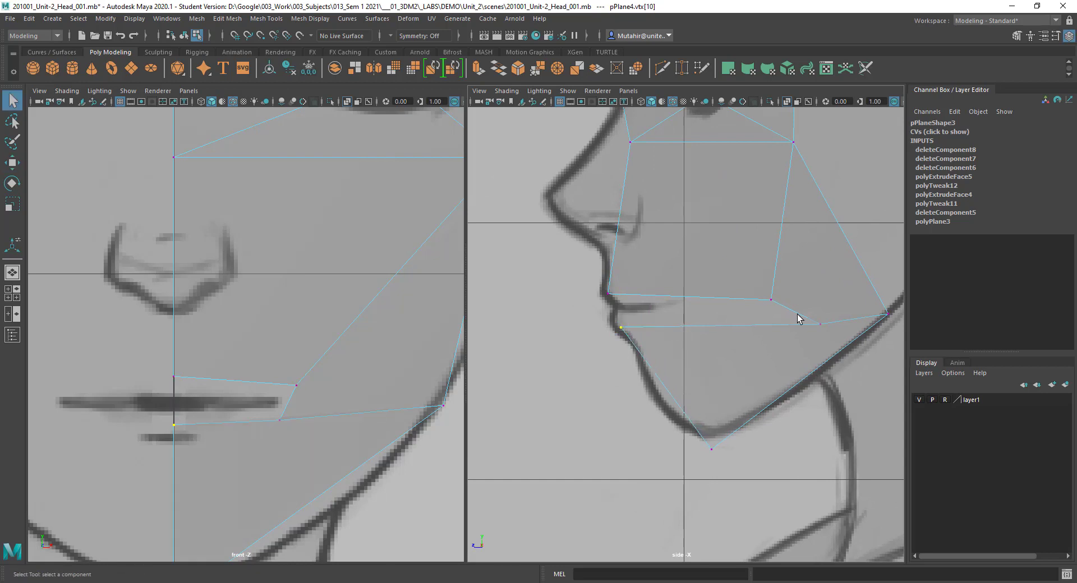
- Move the lower and upper mouth-corner vertices forward to the end of the lip line in the side view
left_click(820, 324)
key("w")
left_click_drag(817, 330, 686, 329)
key("q")
left_click(769, 299)
key("w")
left_click_drag(741, 298, 661, 318)
key("q")
- Raise the two lower-lip vertices slightly and fit the centre one to the lip profile in the side view
key("w")
left_click_drag(641, 268, 704, 352, "ctrl")
left_click_drag(650, 299, 603, 323)
key("q")
key("w")
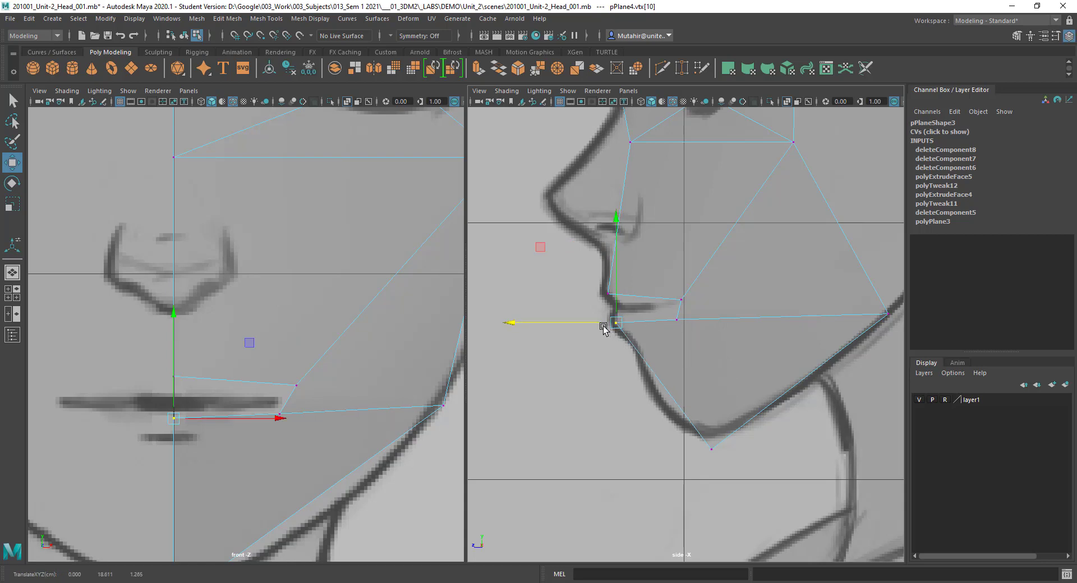
- Raise the chin vertex onto the chin outline in the side view
key("q")
scroll(747, 449, "down", 2)
key("w")
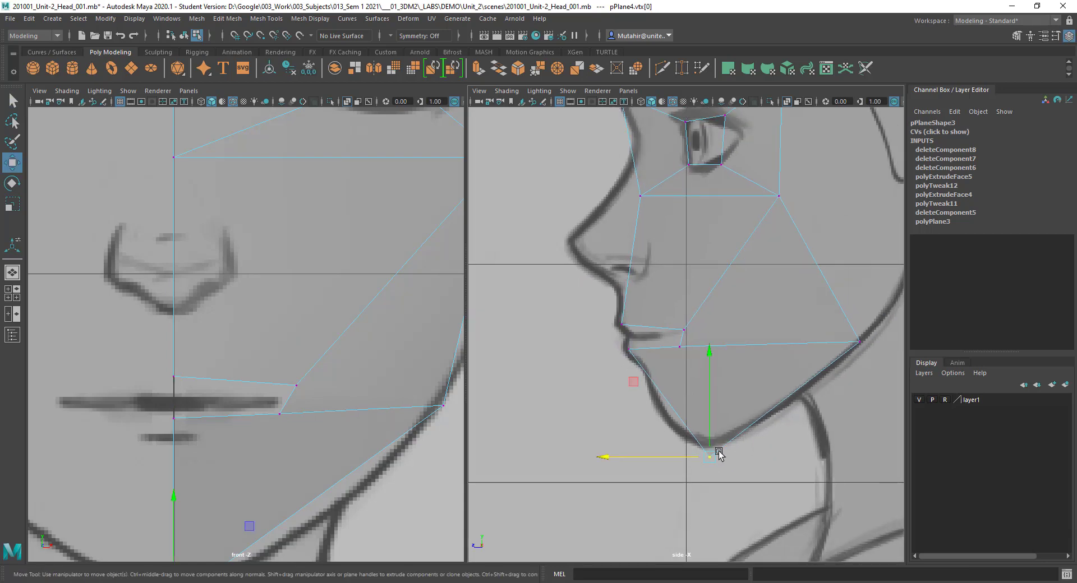
left_click_drag(716, 450, 717, 444)
key("q")
- Move the jaw vertex down and forward along the jaw line in the side view
middle_click_drag(792, 355, 786, 400, "alt")
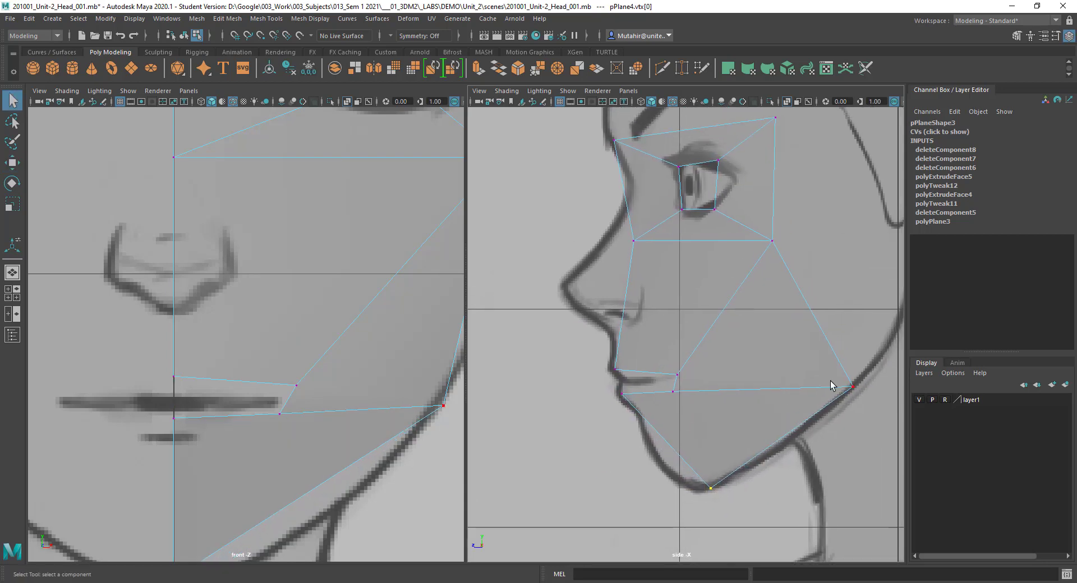
left_click(851, 387)
key("w")
left_click_drag(850, 388, 837, 406)
key("q")
- Move the jaw vertex slightly inward onto the jaw outline in the front view
scroll(837, 405, "down", 2)
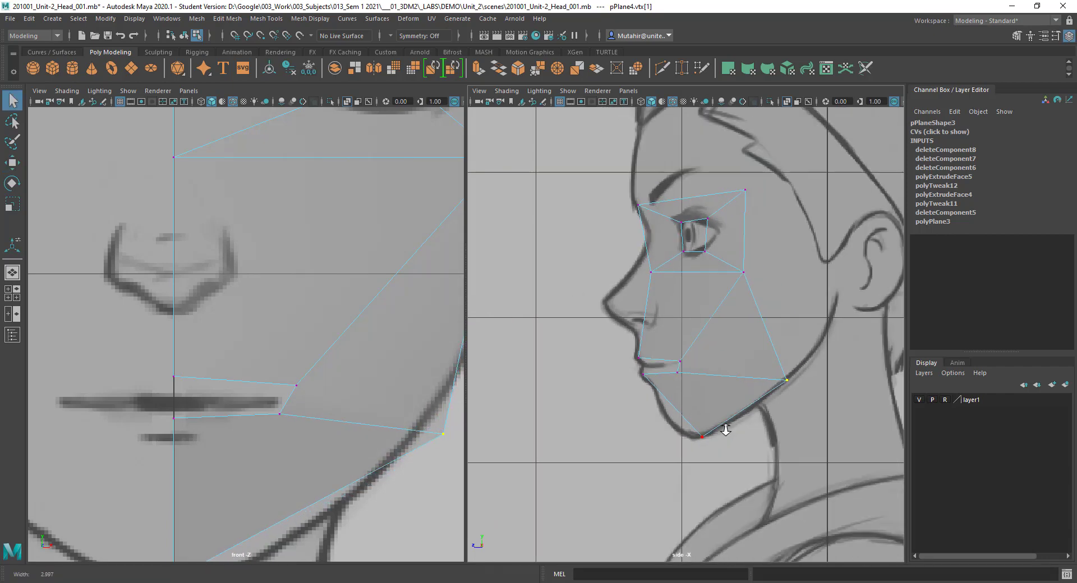
scroll(231, 272, "down", 8)
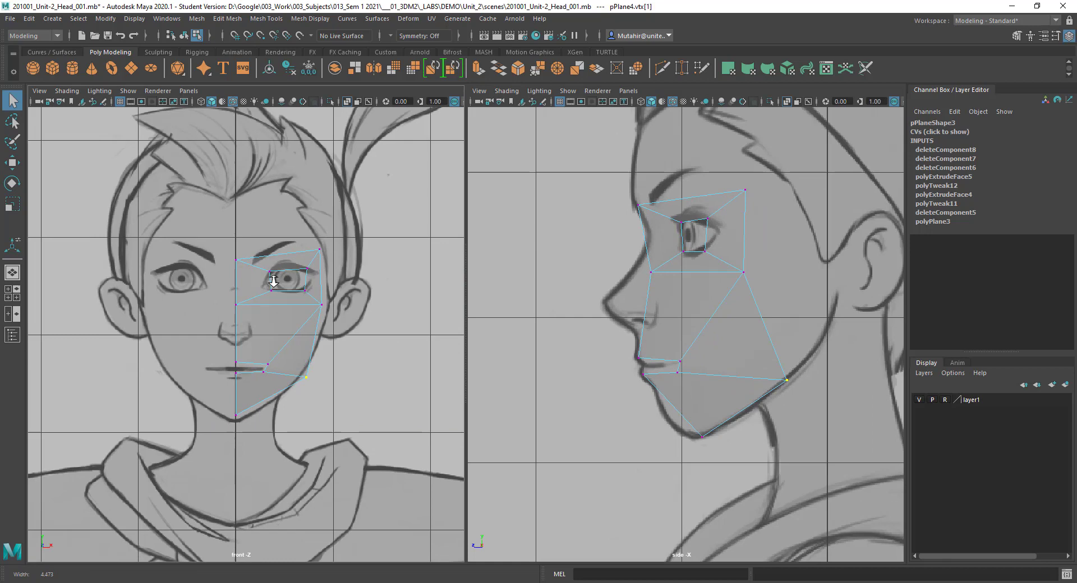
scroll(280, 295, "up", 2)
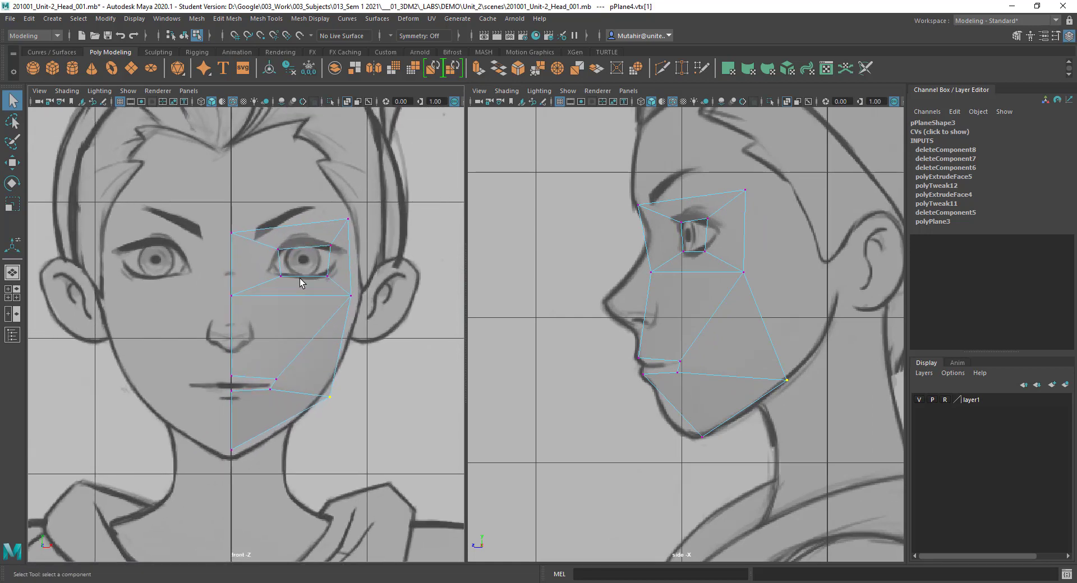
scroll(314, 258, "up", 2)
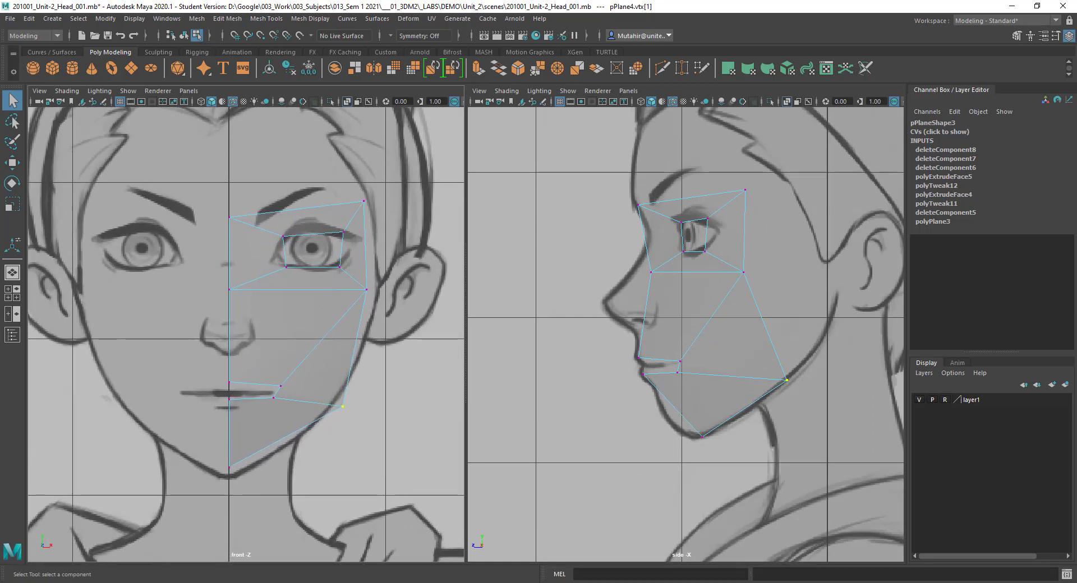
key("w")
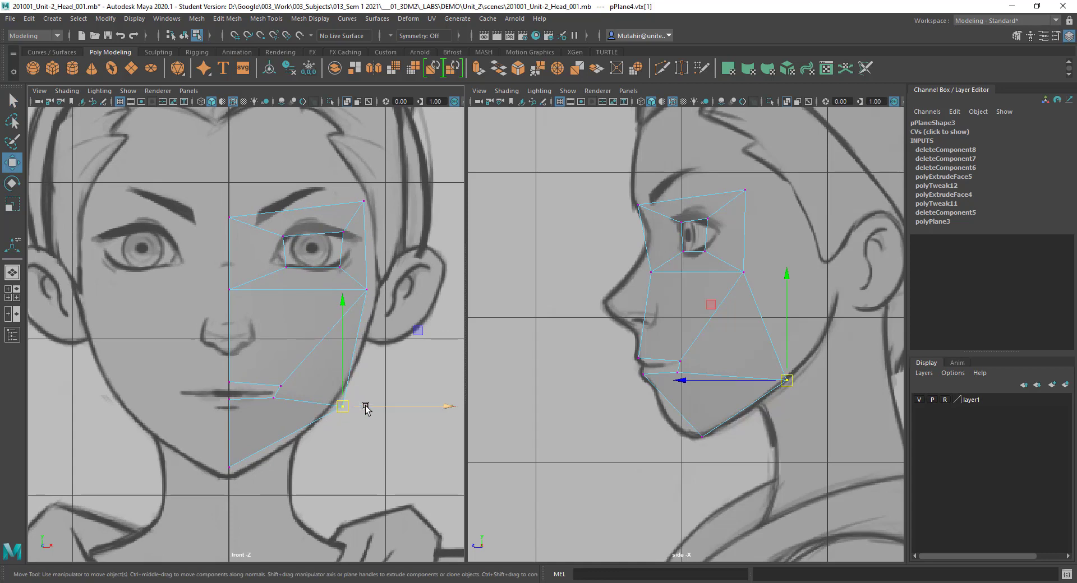
left_click_drag(363, 404, 349, 408)
key("q")
- Move the outer cheek vertex and the temple vertex slightly outward towards the face outline in the front view
left_click(366, 289)
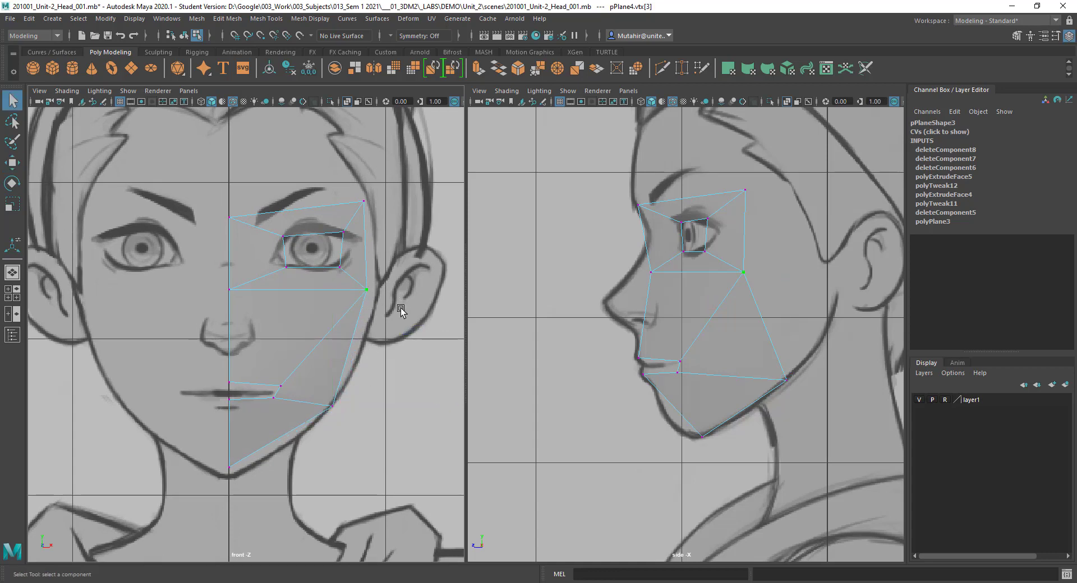
key("w")
left_click_drag(406, 291, 413, 291)
key("q")
key("w")
left_click_drag(397, 202, 401, 202)
key("q")
- Select the half-face as an object, open the Duplicate Special options and reset them to their defaults
right_click_drag(336, 295, 368, 288)
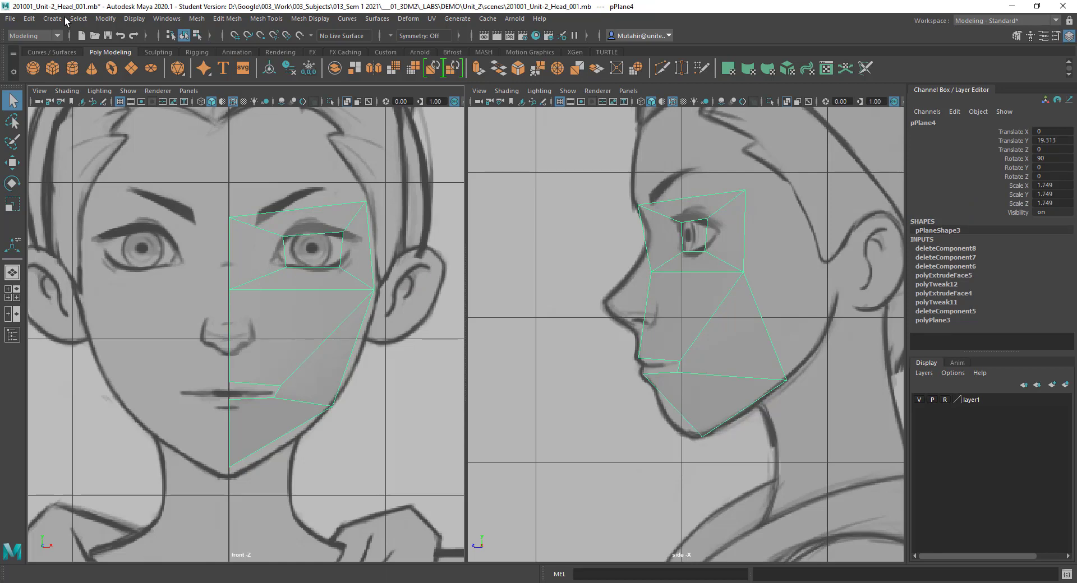
left_click(24, 18)
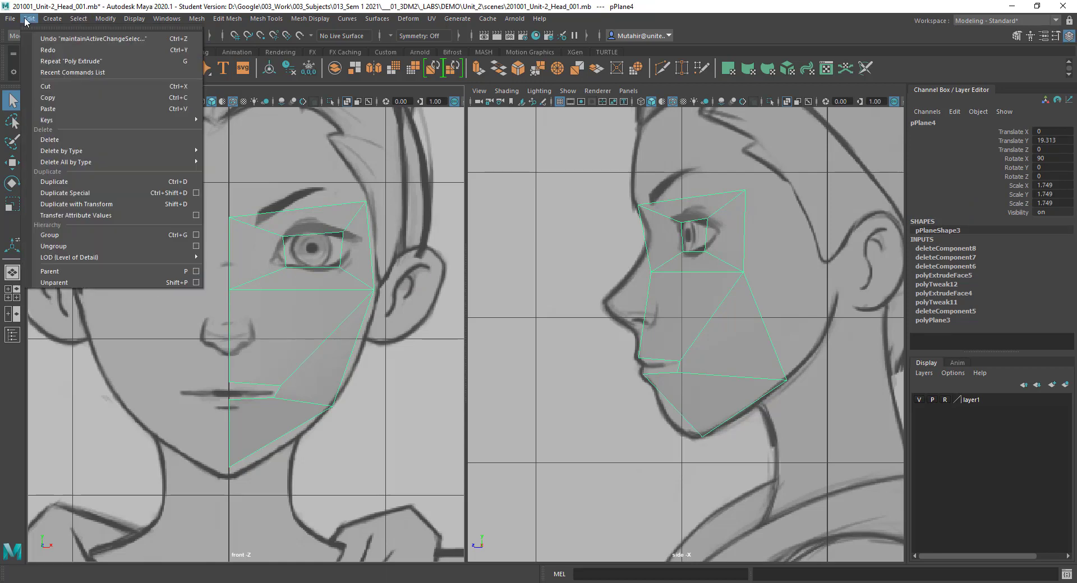
left_click(196, 193)
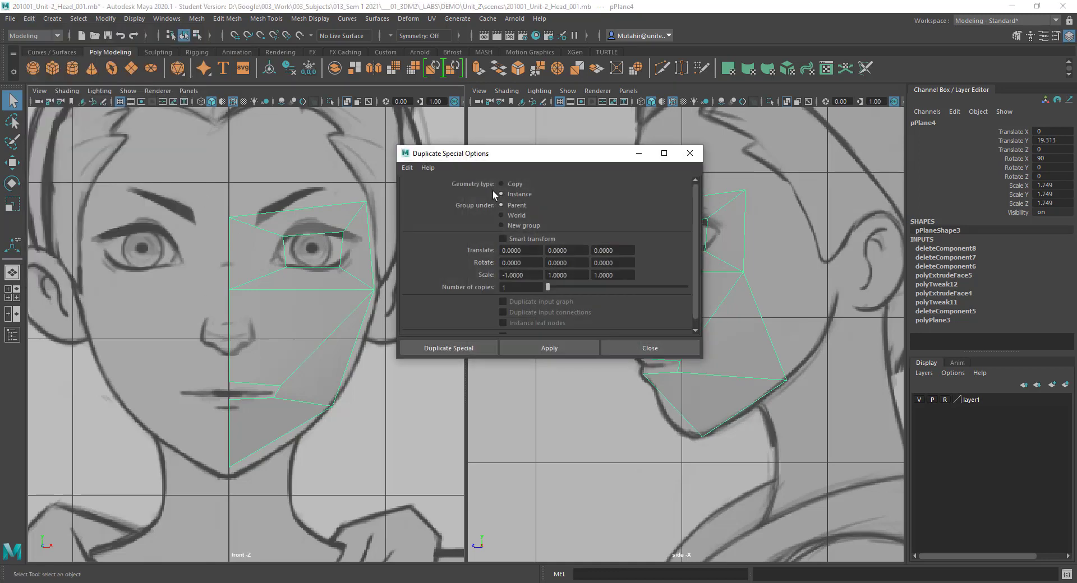
left_click(409, 169)
left_click(422, 192)
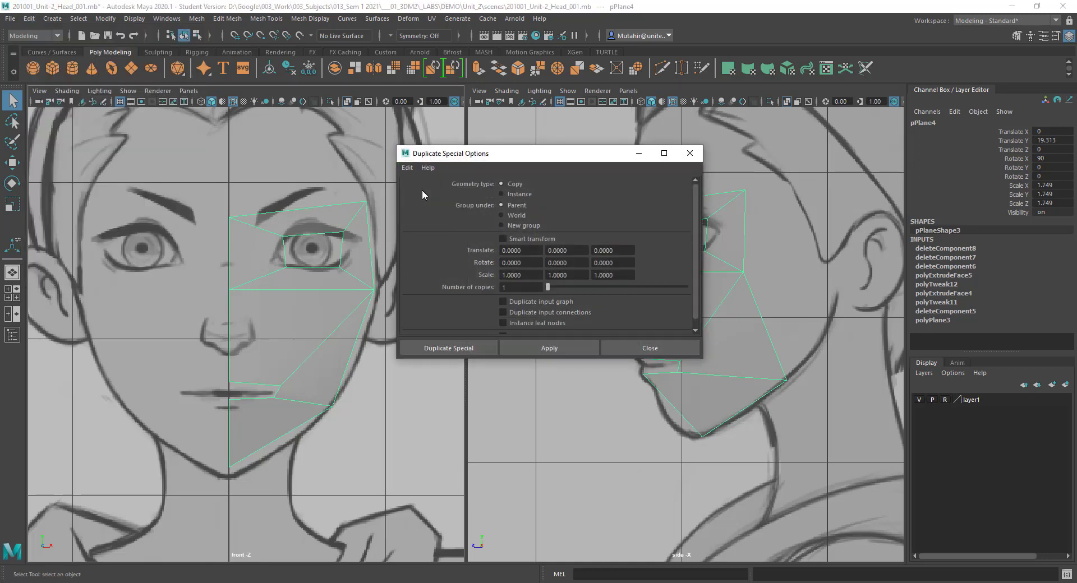
- Duplicate the half-face as an Instance with an X scale of -1 to mirror it, and close the options
left_click(525, 194)
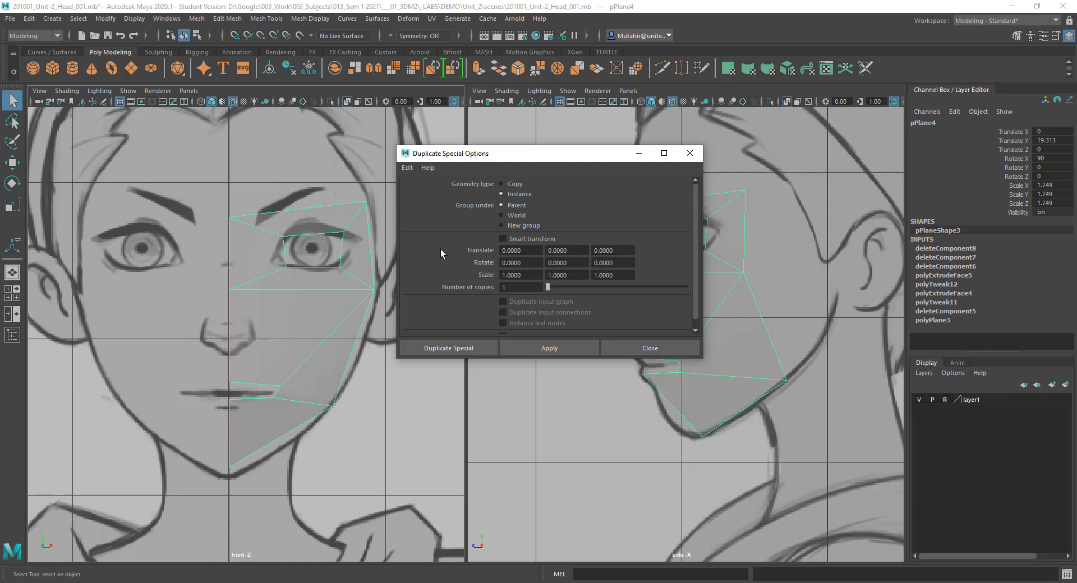
left_click_drag(525, 275, 418, 276)
type("-1")
left_click(558, 350)
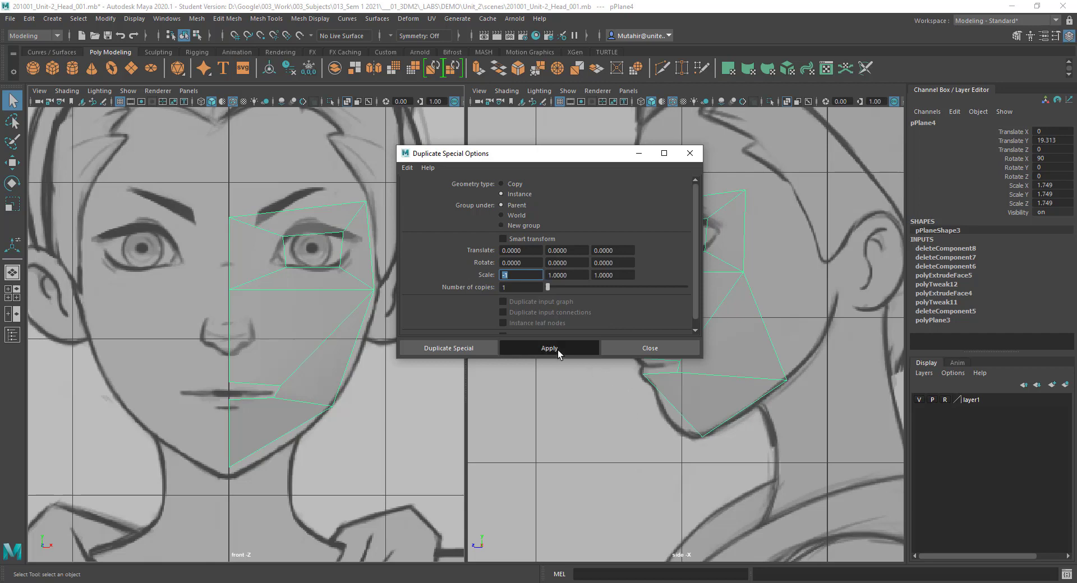
left_click(649, 348)
- Return to vertex editing and move the temple vertex outward to the head outline in the front view
middle_click_drag(335, 280, 383, 300, "alt")
right_click_drag(367, 227, 313, 228)
left_click_drag(393, 203, 388, 226)
key("w")
key("ctrl+z")
key("q")
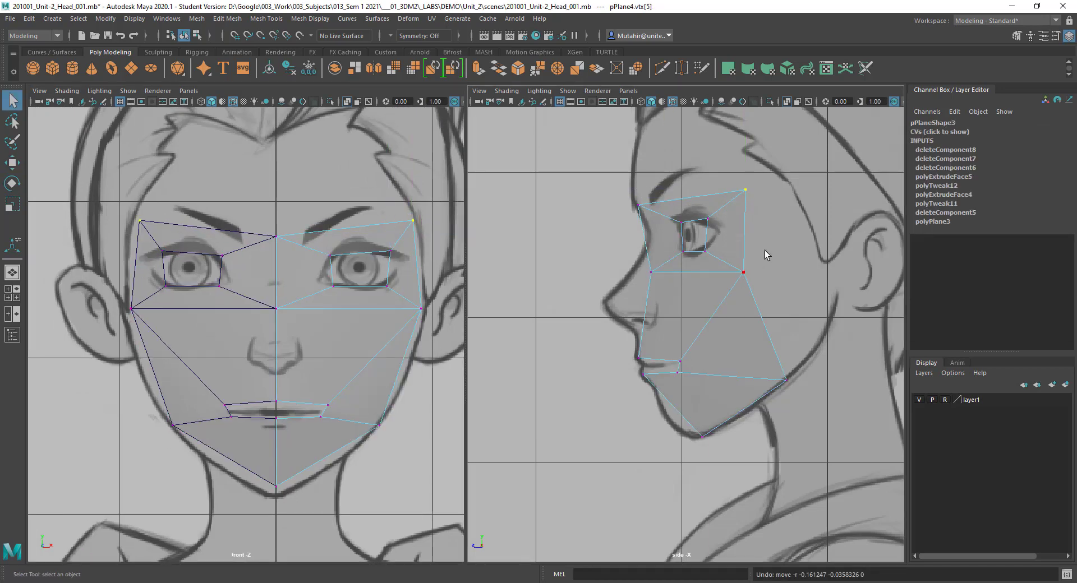
middle_click_drag(772, 238, 772, 251, "alt")
key("w")
left_click_drag(433, 220, 440, 220)
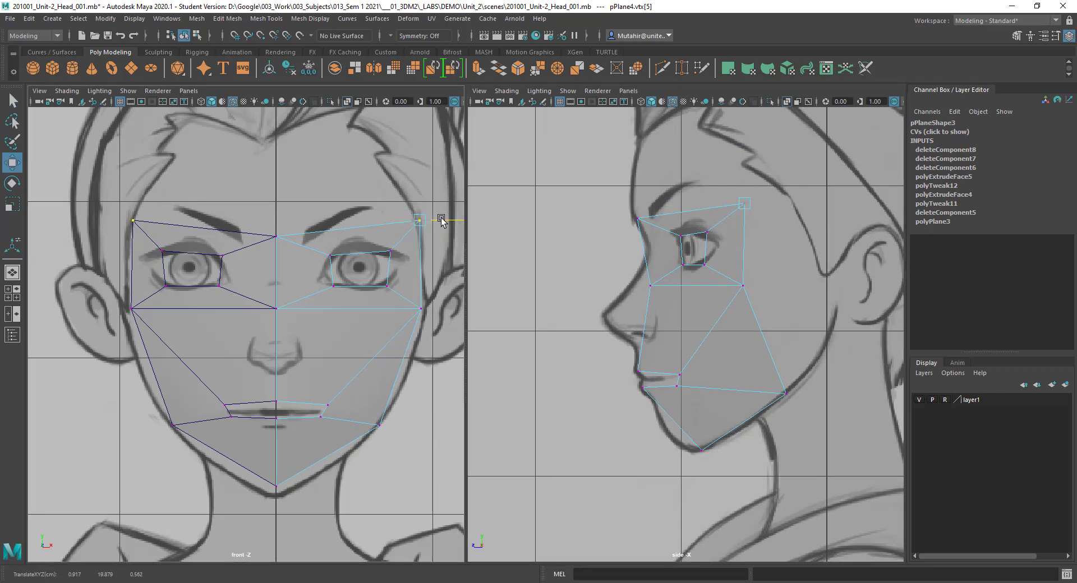
key("q")
- Move the outer cheek vertex slightly outward to the face edge beside the ear in the front view
key("w")
left_click_drag(418, 299, 449, 307)
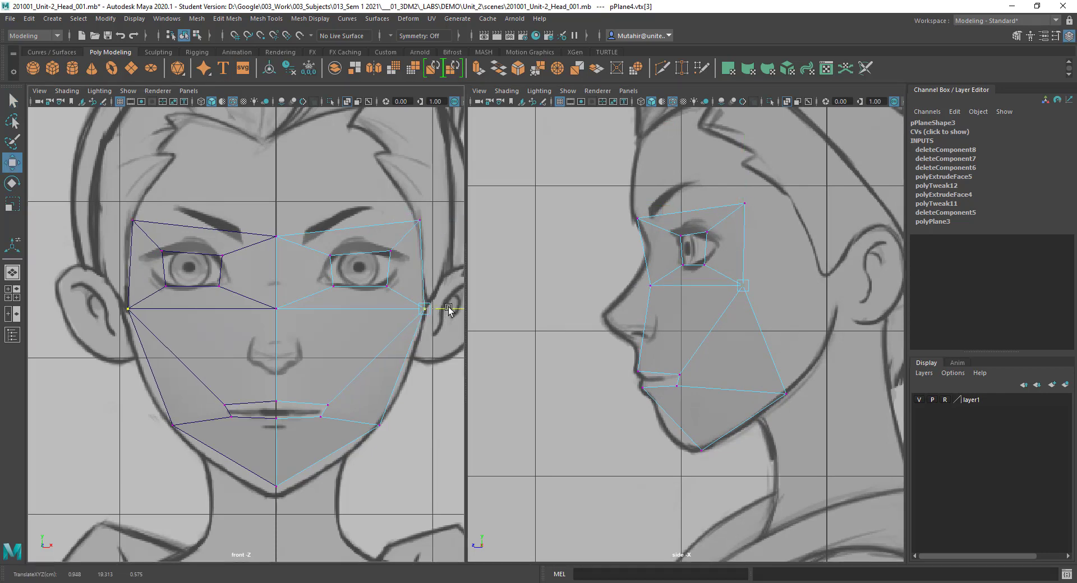
key("q")
- Raise the upper mouth-corner vertex level with the upper lip and move the lower one slightly up and forward in the side view
middle_click_drag(666, 301, 626, 247, "alt")
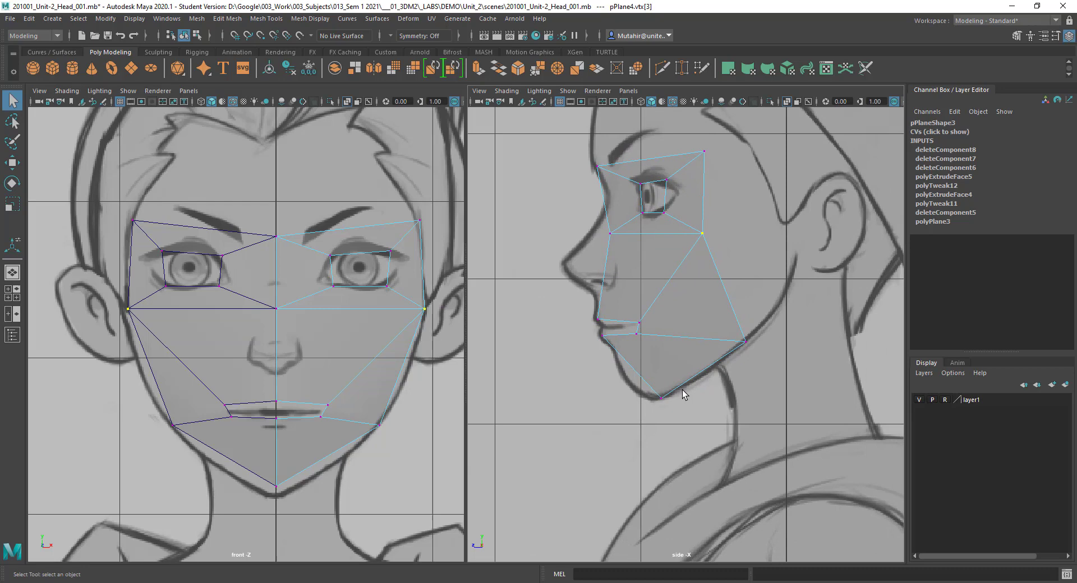
left_click(657, 391)
key("w")
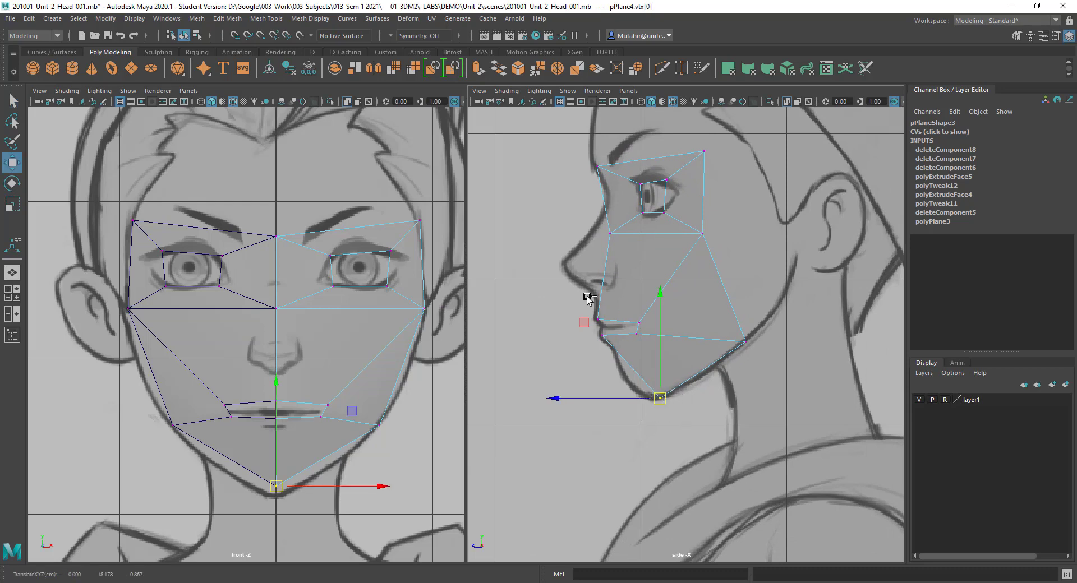
scroll(626, 337, "up", 5)
mouse_move(645, 275)
left_mouse_down()
mouse_move(695, 297)
mouse_move(646, 280)
left_mouse_up()
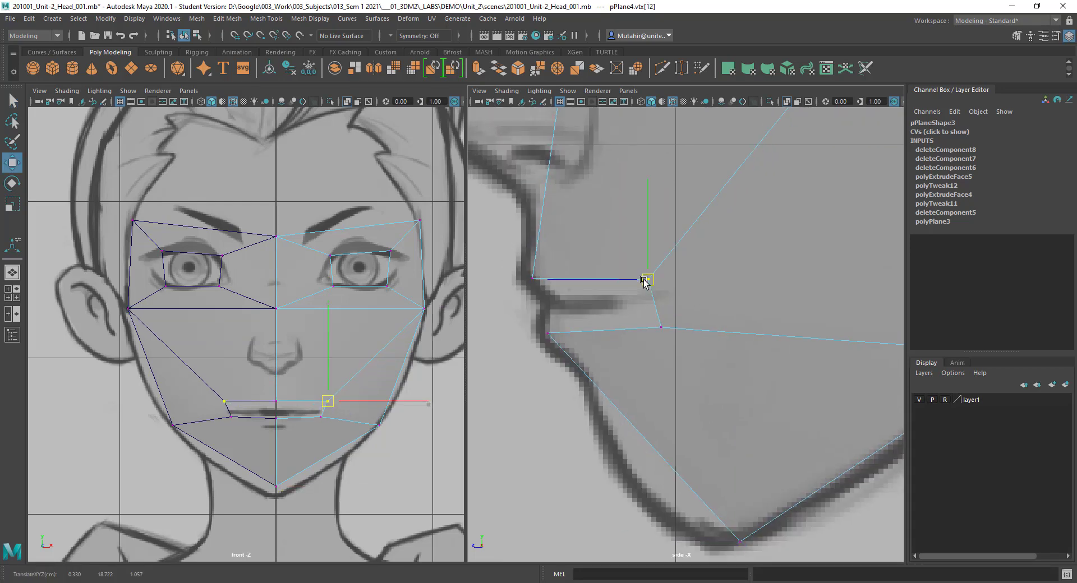
key("q")
left_click(660, 326)
key("w")
left_click_drag(659, 334, 652, 325)
key("q")
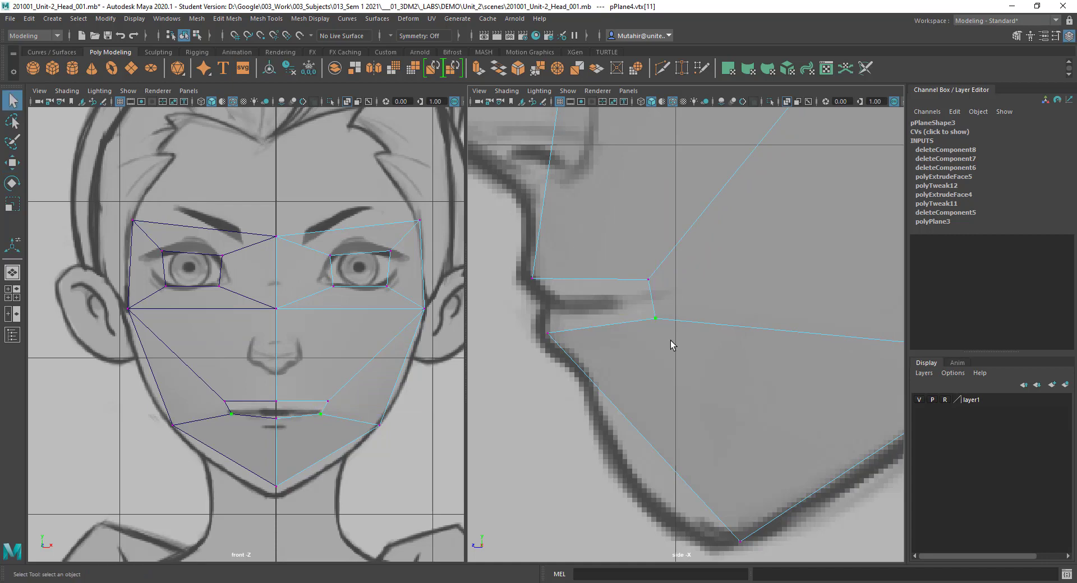
- Insert an edge loop around the mouth with Multi-Cut, from below the nose past the mouth corner to under the lower lip
middle_click_drag(685, 387, 668, 434, "alt")
scroll(668, 434, "down", 6)
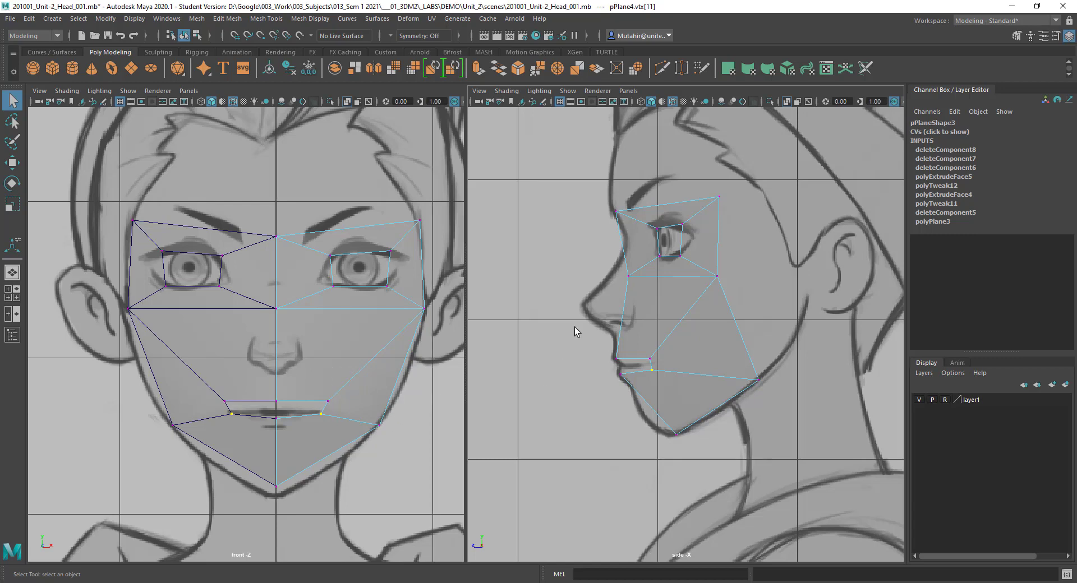
scroll(740, 297, "up", 2)
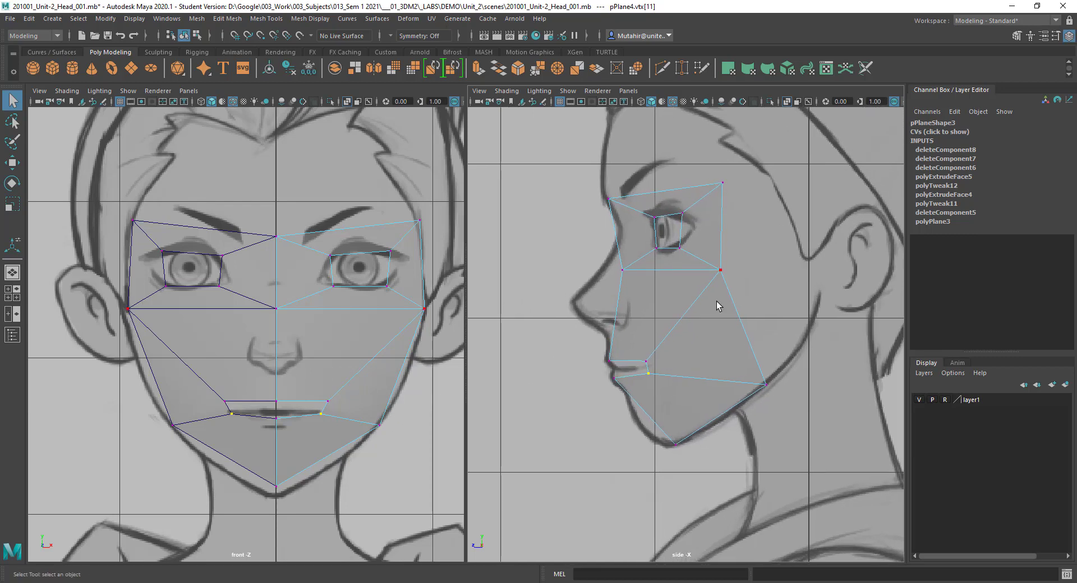
scroll(733, 308, "up", 3)
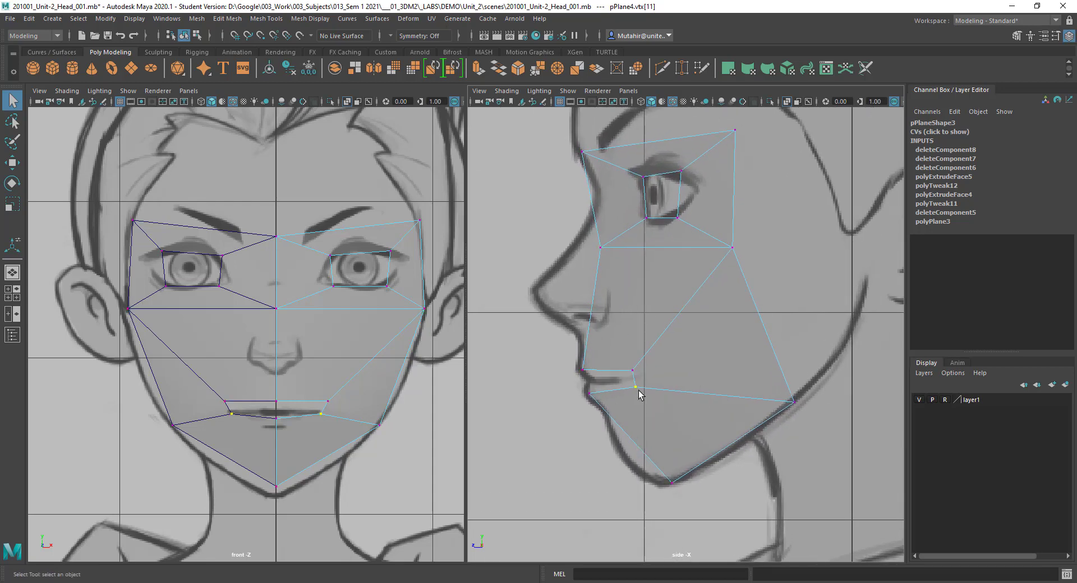
scroll(673, 263, "up", 2)
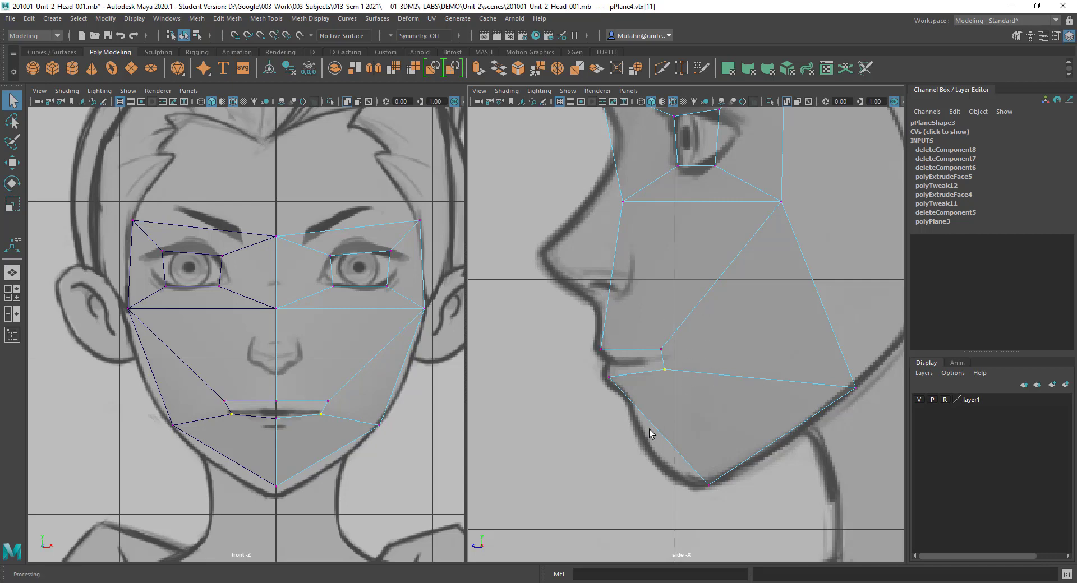
left_click(662, 68)
left_click(660, 349)
left_click_drag(612, 302, 611, 302, "ctrl")
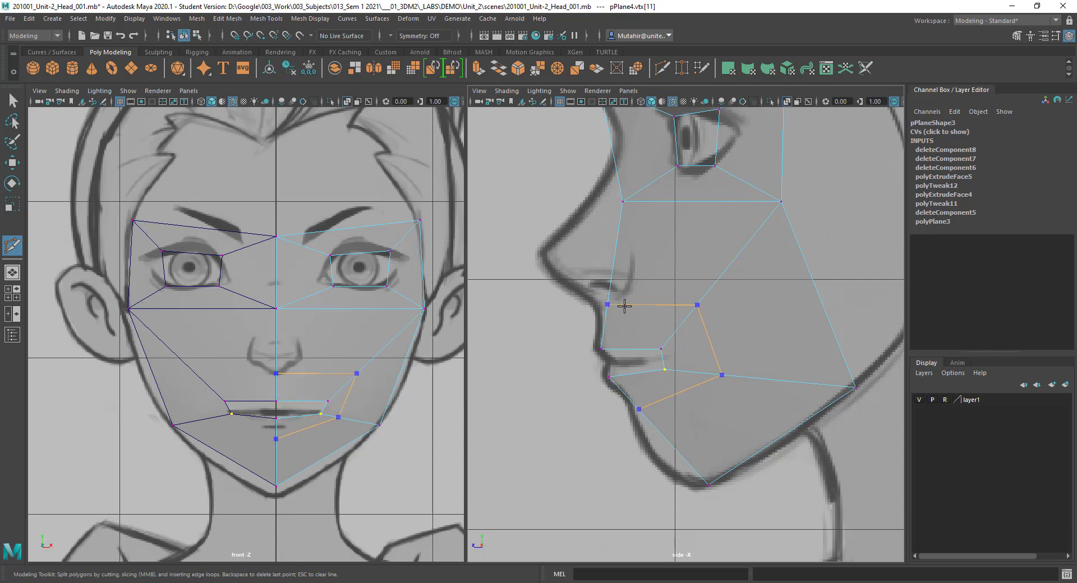
left_click(624, 306, "ctrl")
left_click(607, 304)
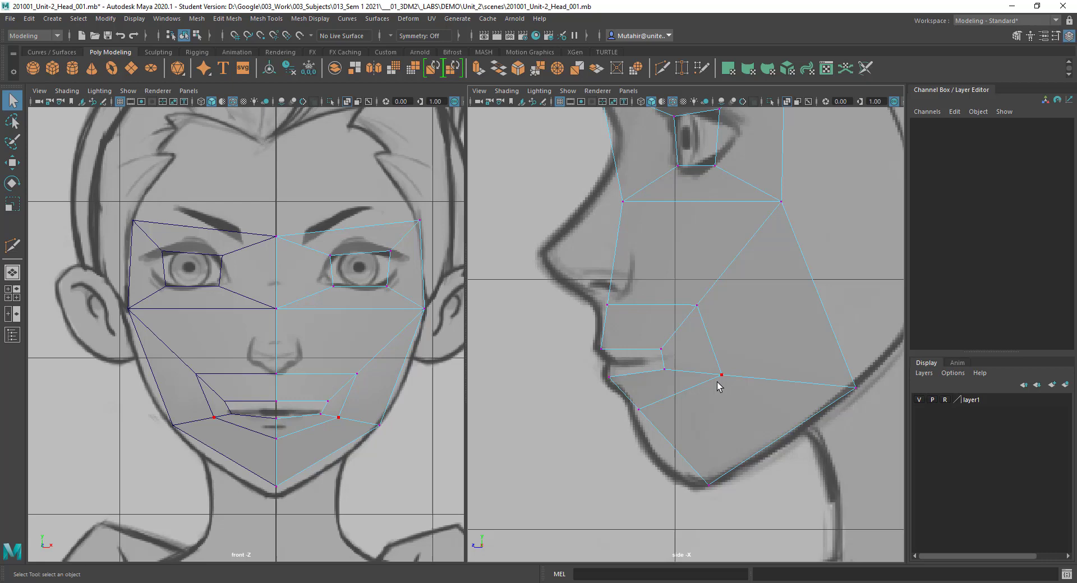
- Move the mouth loop's upper centre vertex forward onto the profile line at the base of the nose in the side view
middle_click_drag(726, 307, 725, 288, "alt")
scroll(726, 288, "up", 1)
right_click_drag(671, 274, 634, 275)
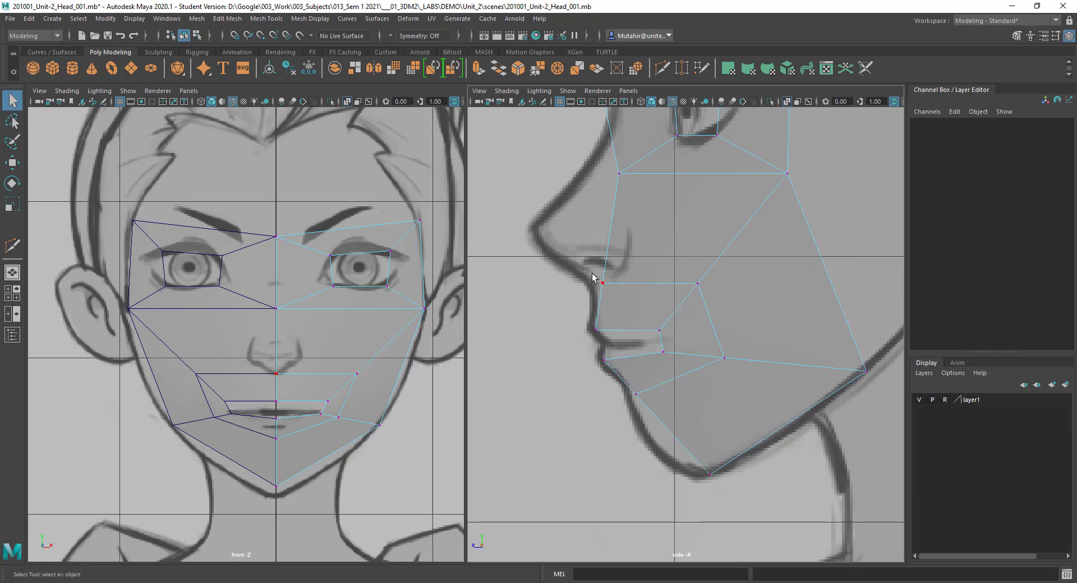
key("w")
left_click_drag(592, 273, 571, 285)
key("q")
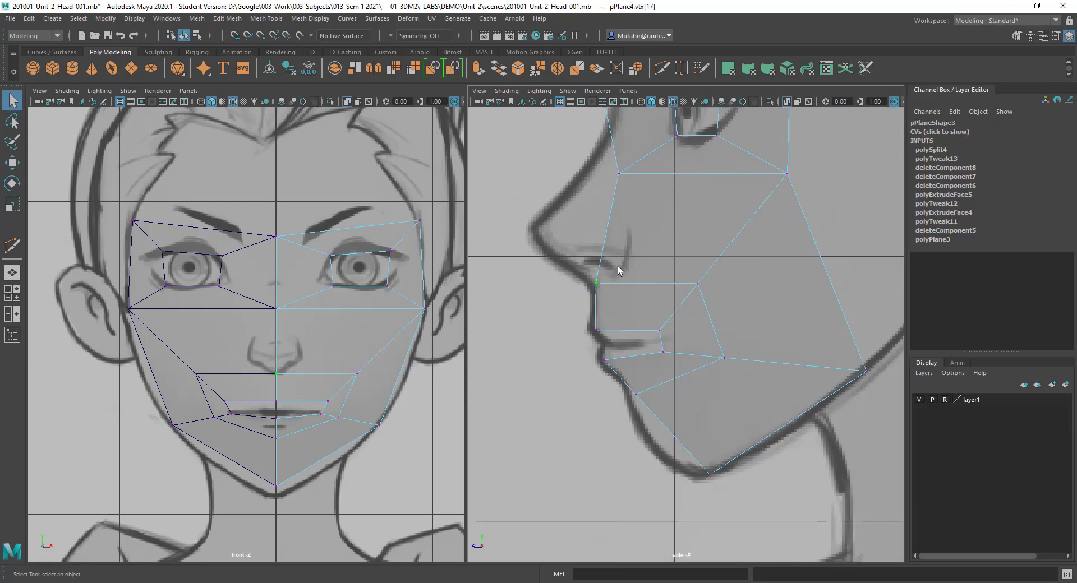
- Move the mouth loop's lower centre vertex up and forward onto the profile below the lower lip in the side view
middle_click_drag(640, 289, 633, 294, "alt")
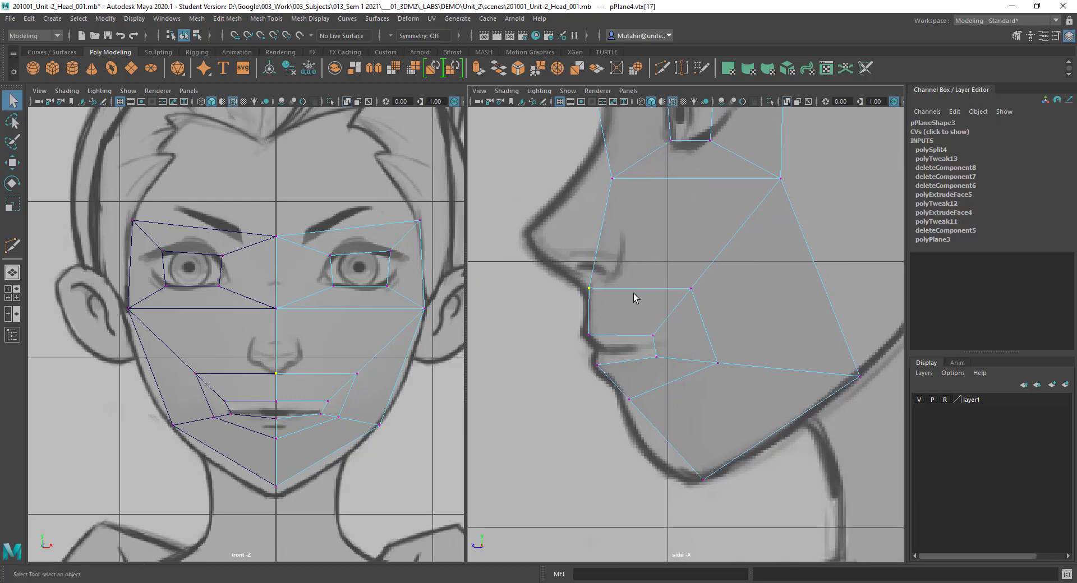
left_click(628, 399)
key("w")
mouse_move(628, 399)
left_mouse_down()
mouse_move(620, 392)
mouse_move(630, 425)
mouse_move(621, 390)
left_mouse_up()
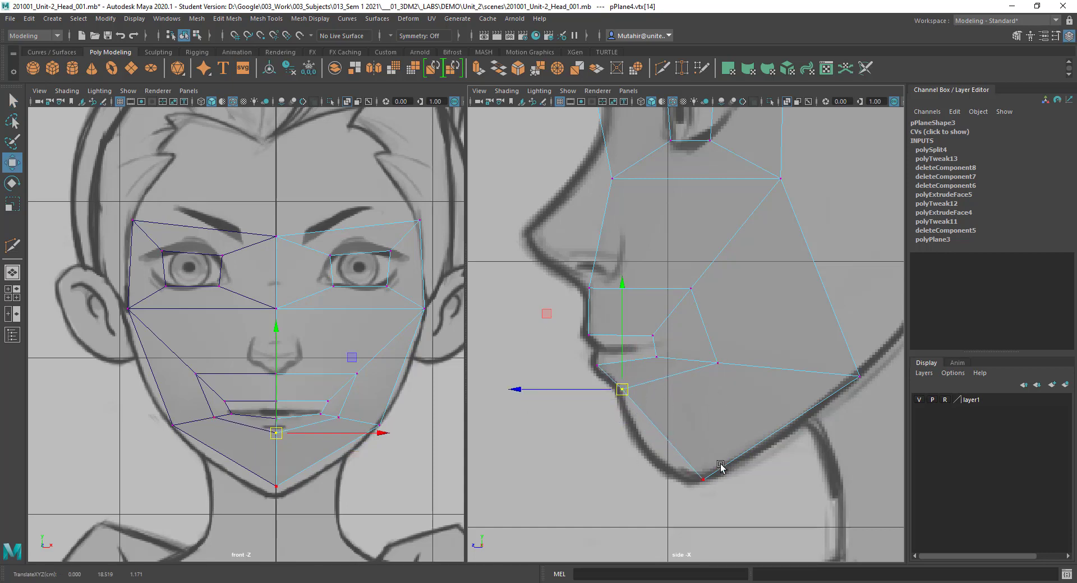
- Slide the mouth loop's side edge inward with Slide Edge until it sits close to the mouth corner
right_click_drag(697, 306, 694, 268)
left_click(707, 317)
left_click(266, 19)
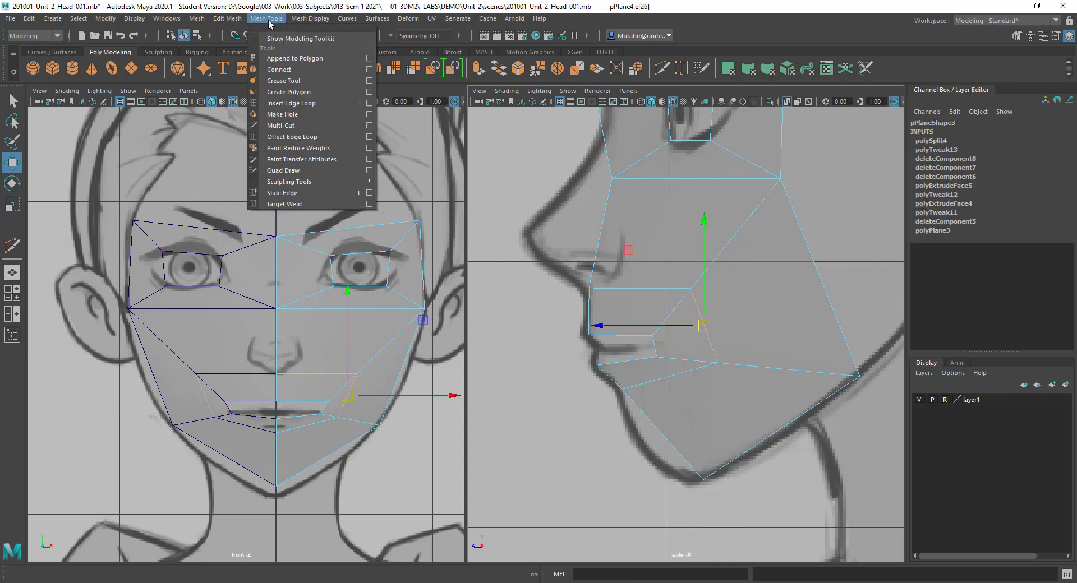
left_click(282, 193)
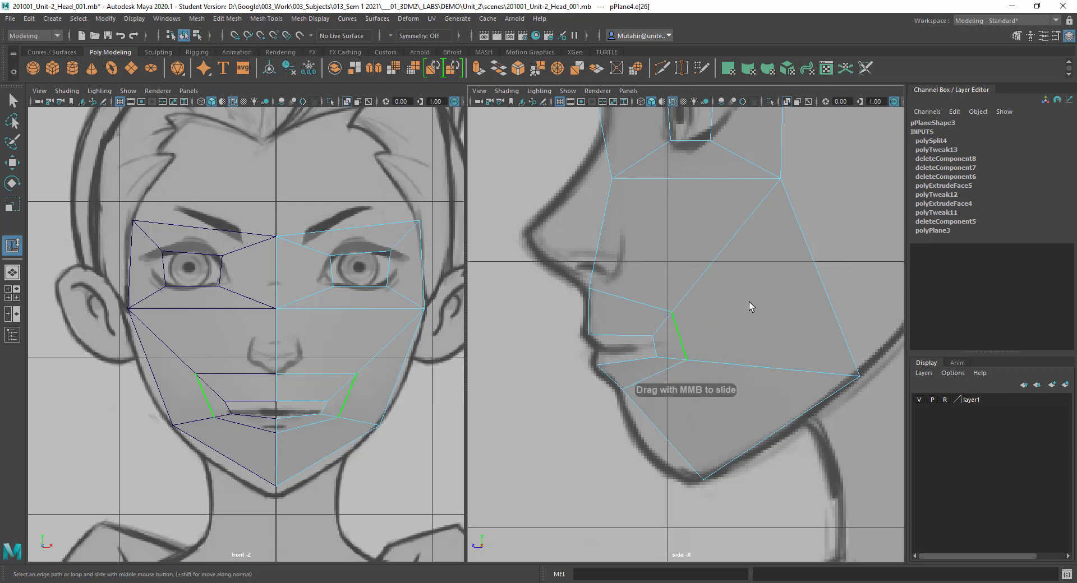
middle_click_drag(749, 302, 761, 301)
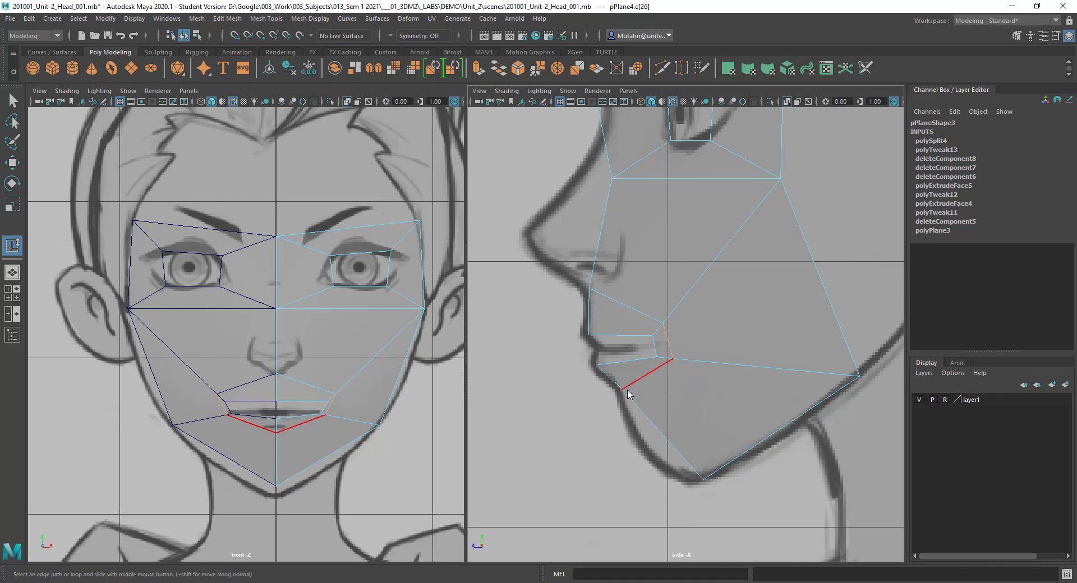
- Return to vertex editing and nudge the vertex below the lower lip slightly up and forward along the profile
right_click_drag(627, 394, 622, 392)
key("w")
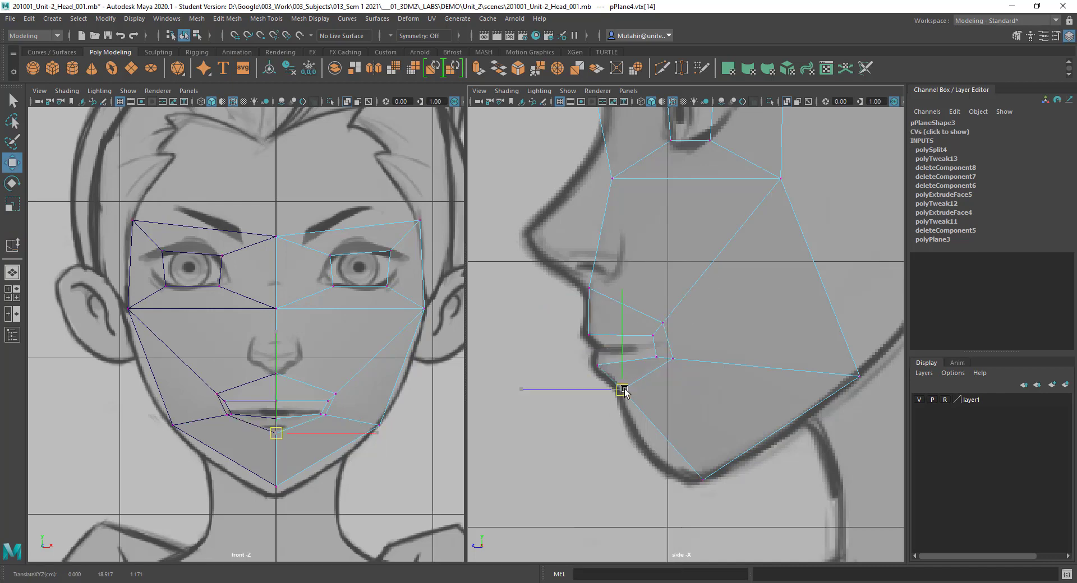
mouse_move(621, 390)
left_mouse_down()
mouse_move(642, 443)
mouse_move(618, 386)
left_mouse_up()
middle_click_drag(686, 361, 689, 372, "alt")
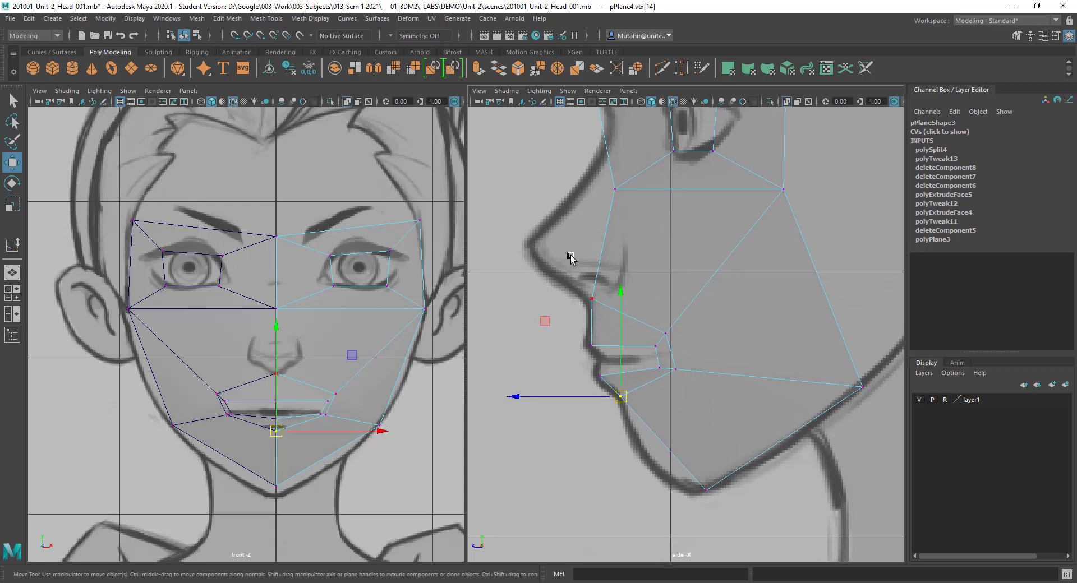
- Insert a second, wider edge loop with Multi-Cut from the middle of the nose around the cheek to the chin
key("q")
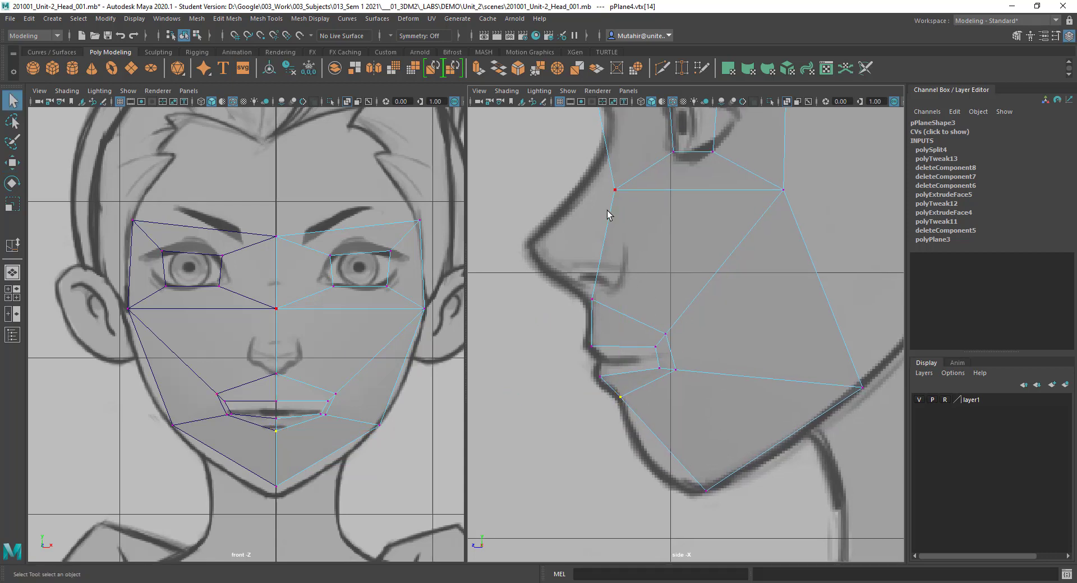
left_click(662, 68)
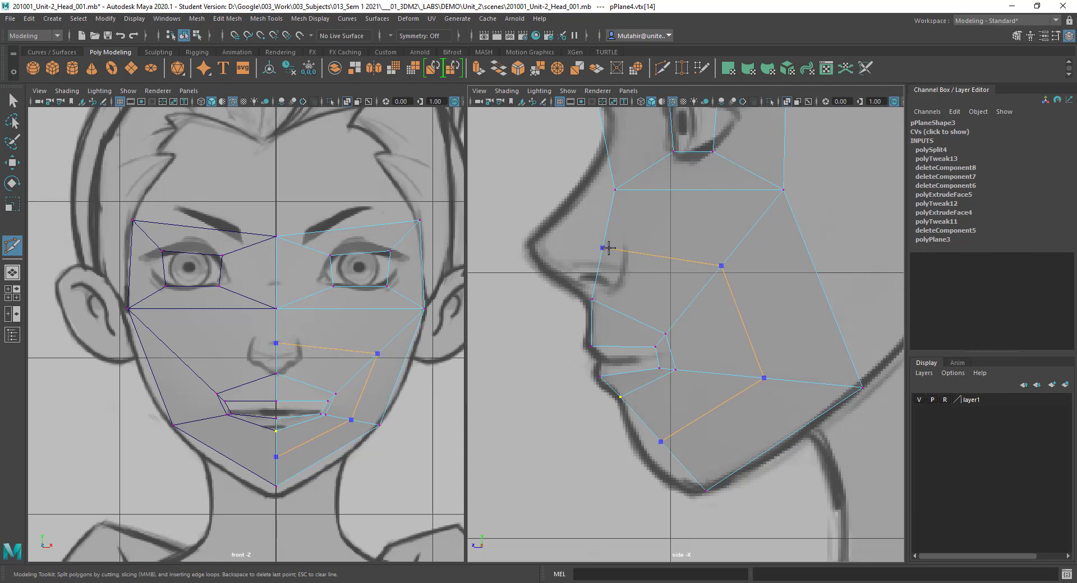
left_click(616, 247, "ctrl")
key("q")
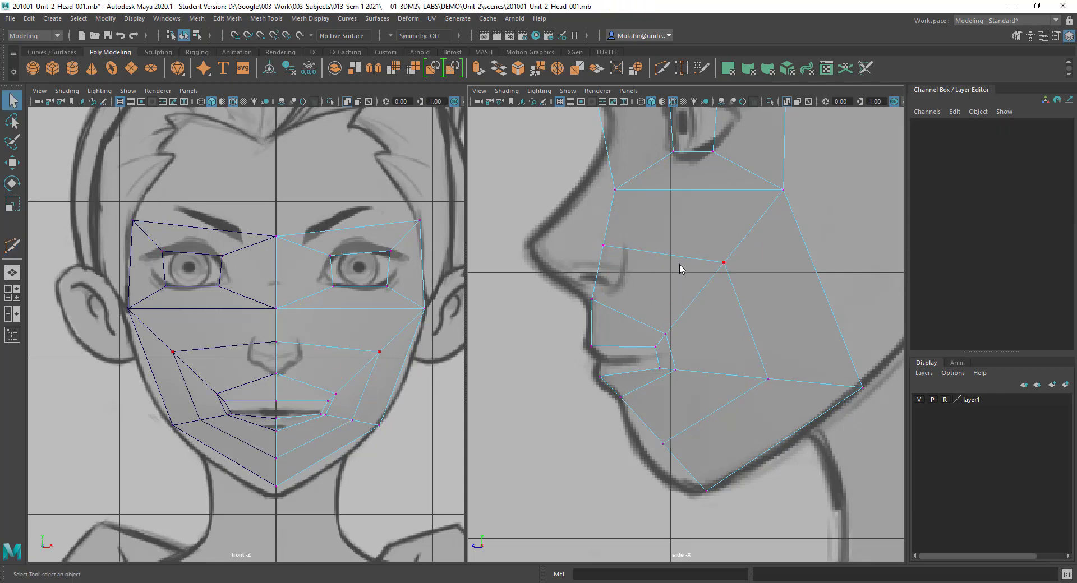
- Select the three edges of the outer loop running across the nose, down the cheek and along the chin
right_click_drag(679, 265, 677, 243)
left_click(701, 259)
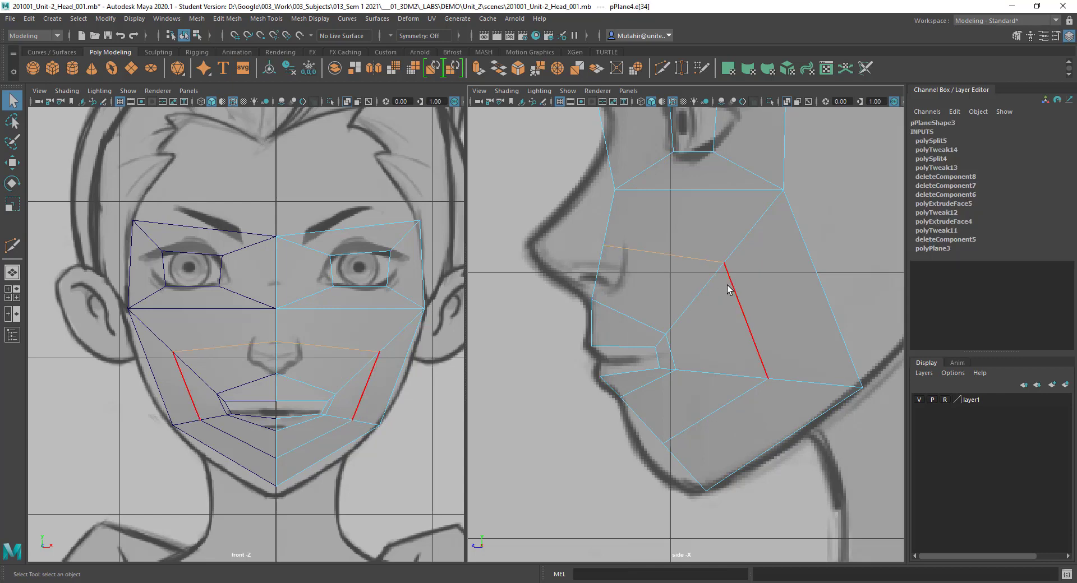
left_click(729, 284, "shift")
left_click(730, 398, "shift")
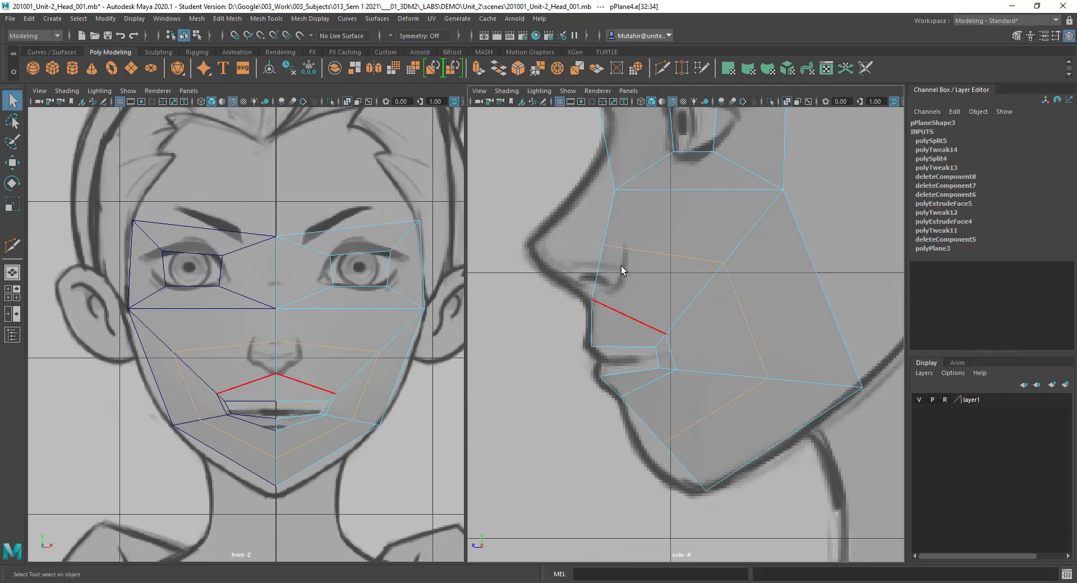
left_click(309, 19)
mouse_move(269, 20)
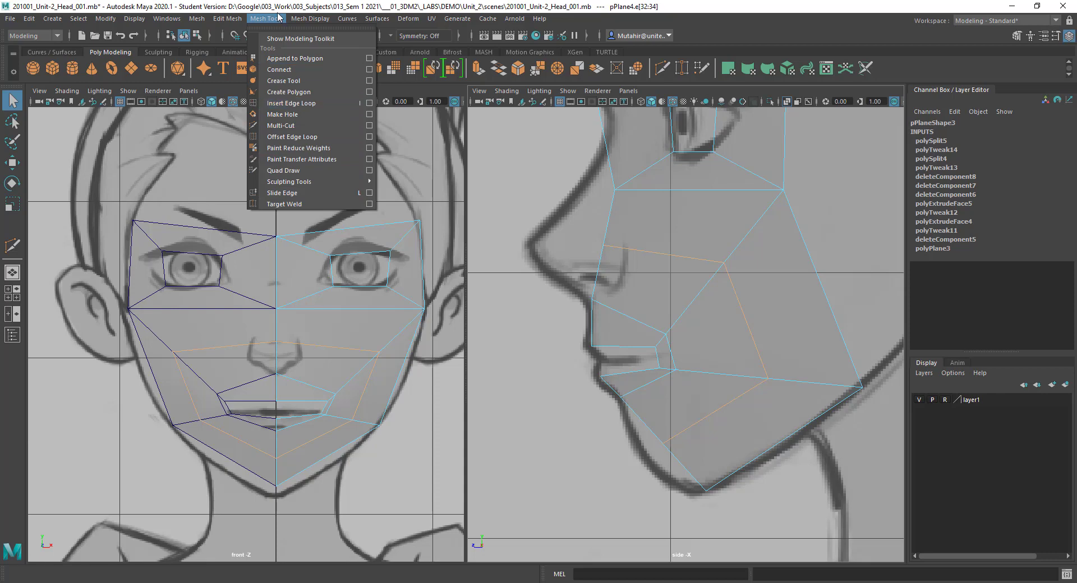
left_click(250, 17)
- Open the Hotkey Editor and choose the custom hotkey set
left_click(163, 19)
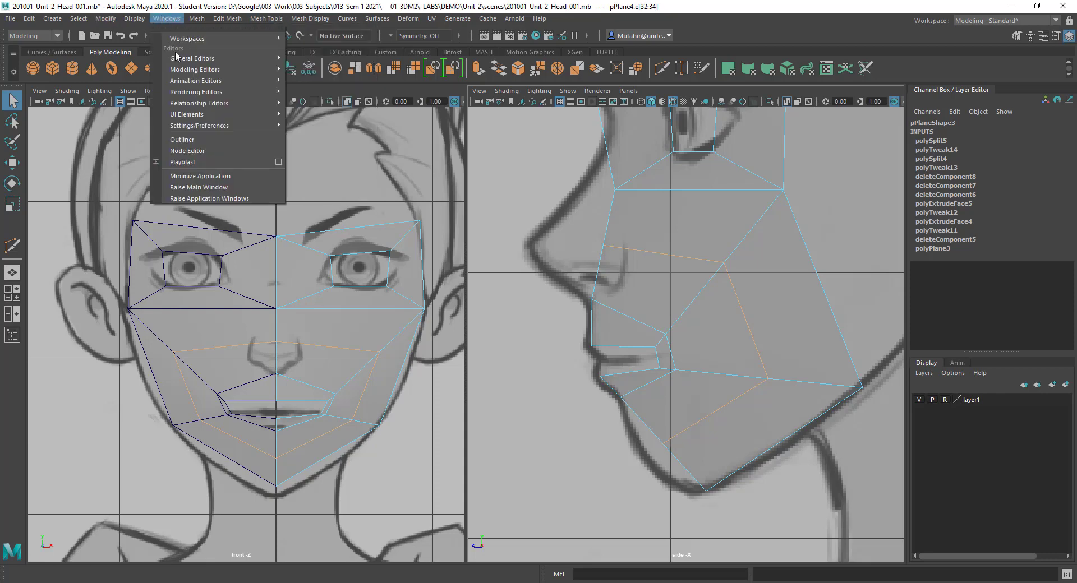
mouse_move(227, 128)
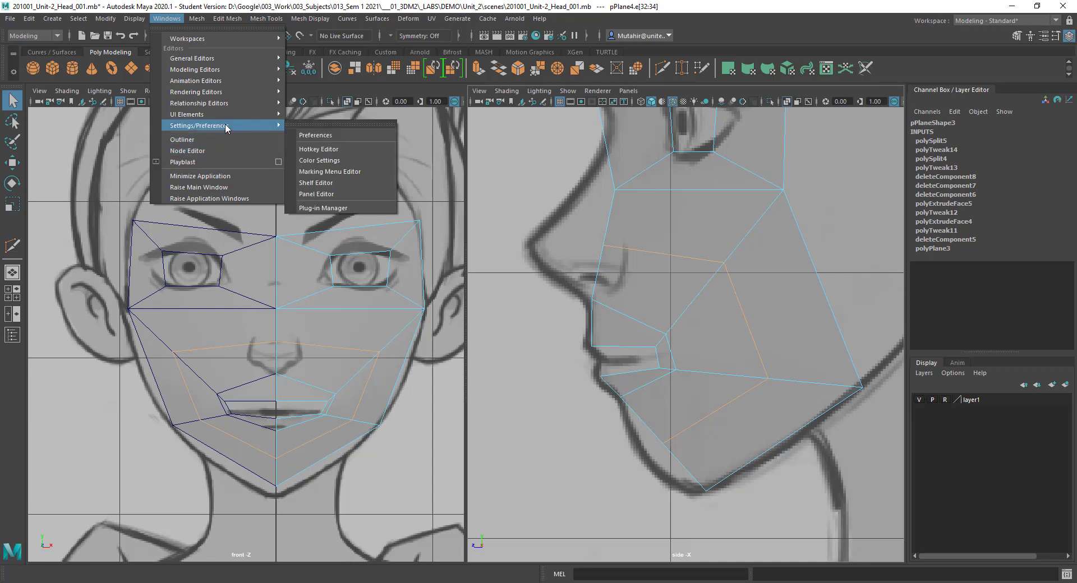
left_click(317, 150)
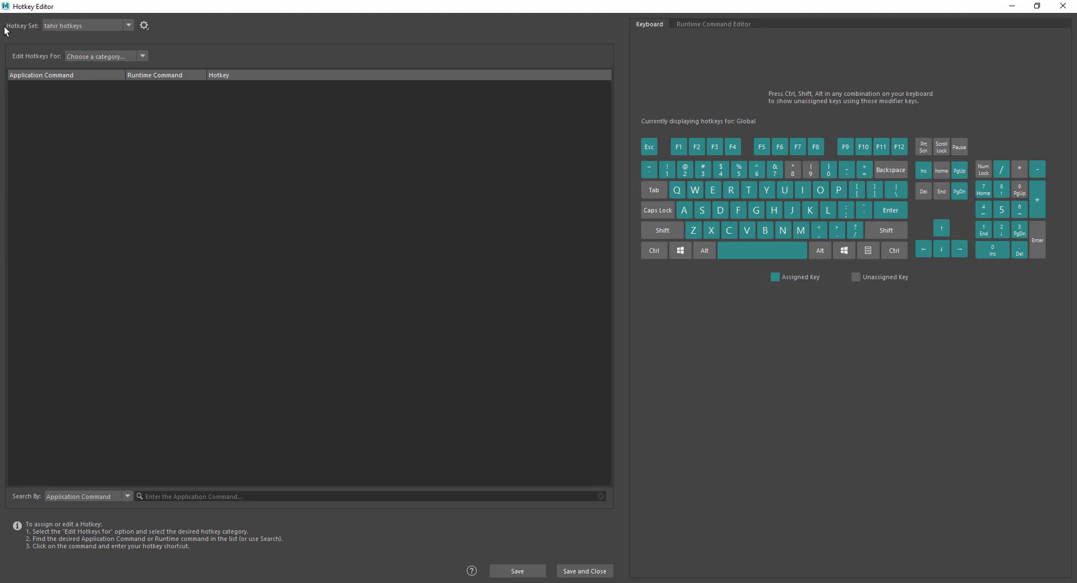
left_click(77, 27)
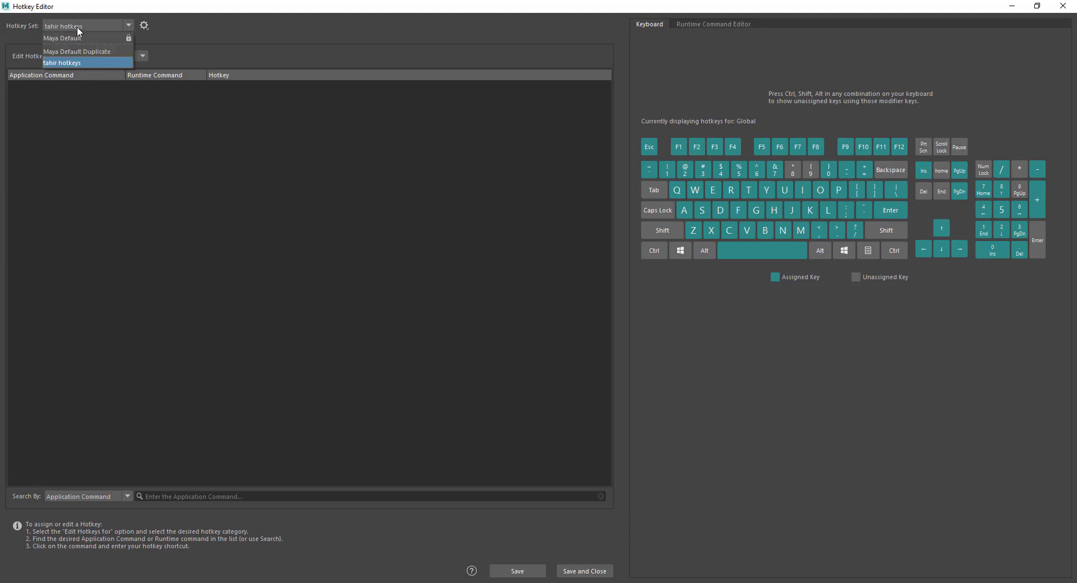
left_click(82, 65)
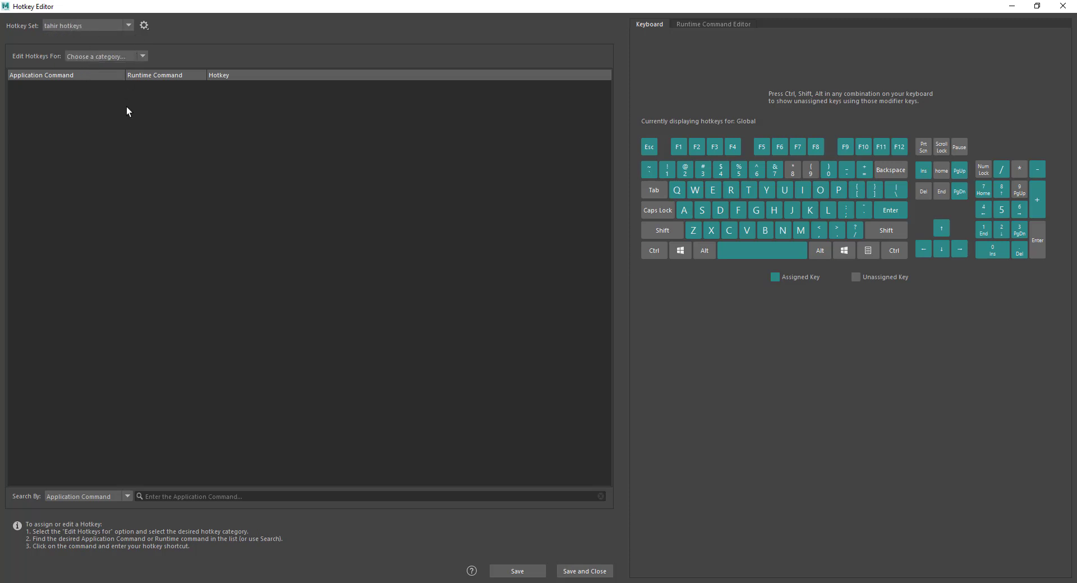
- List the hotkeys for Menu items and expand the Mesh Tools commands under Modeling
left_click(113, 57)
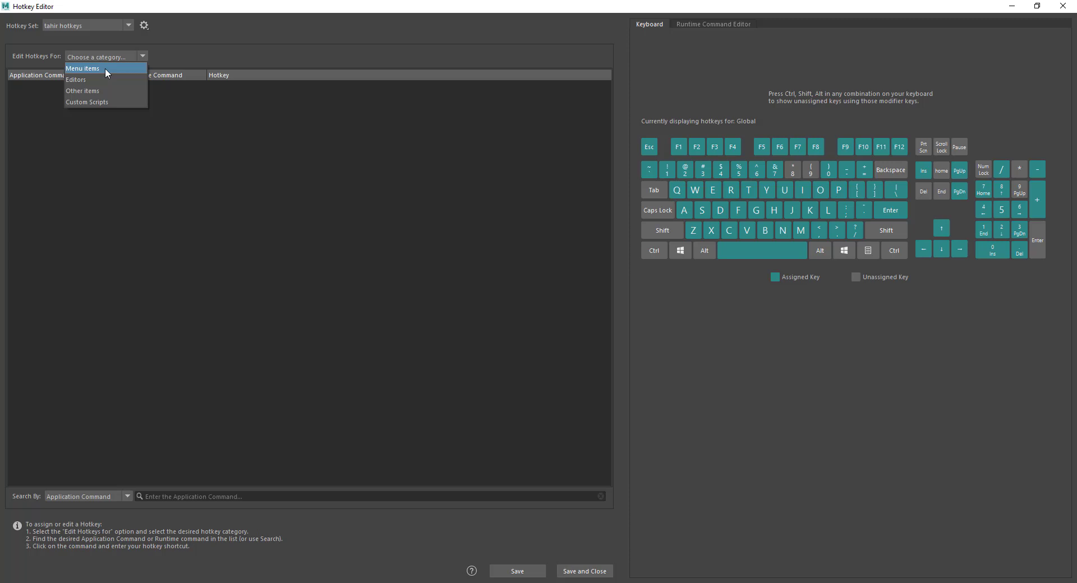
left_click(105, 68)
scroll(58, 359, "down", 4)
scroll(37, 191, "up", 4)
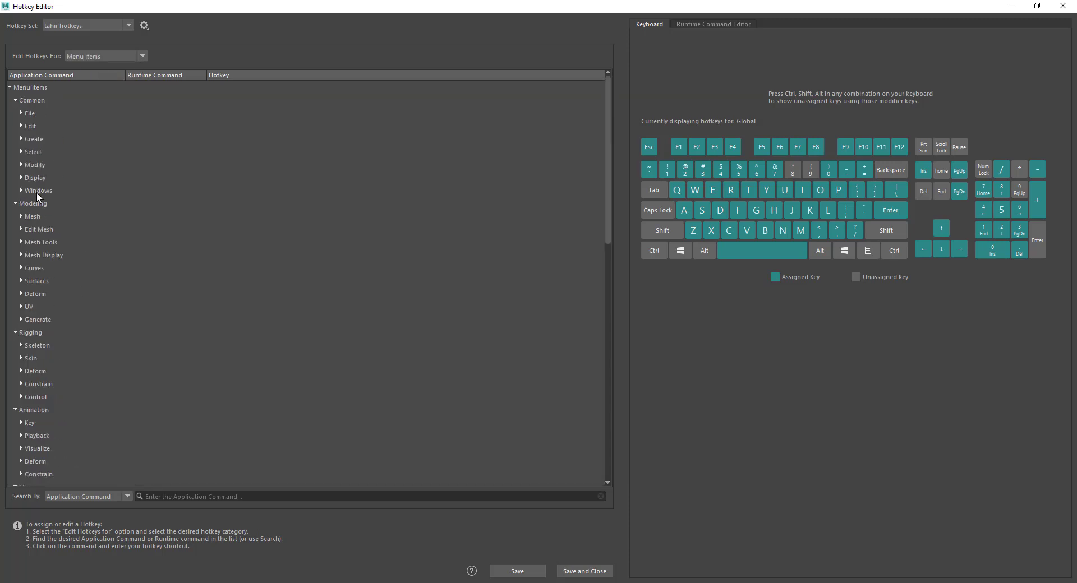
left_click(42, 229)
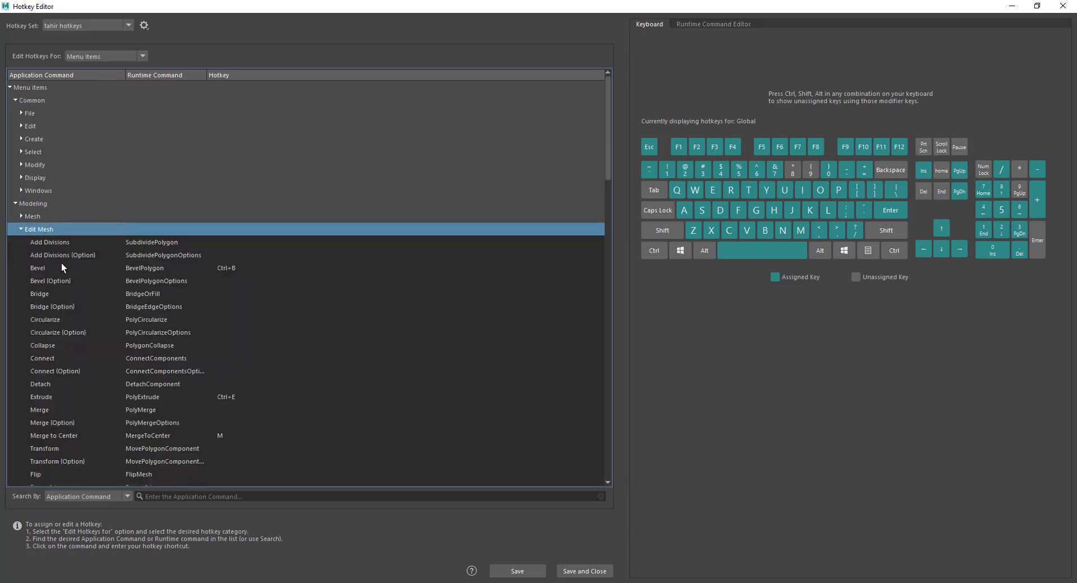
left_click(46, 231)
left_click(48, 244)
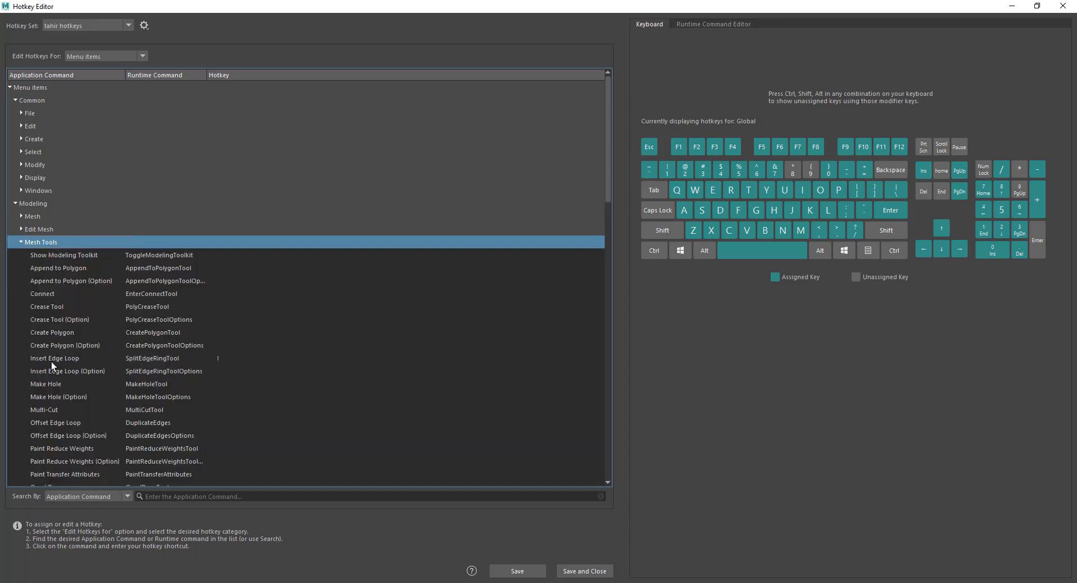
- Check the hotkeys assigned to Insert Edge Loop and Slide Edge, and save and close the Hotkey Editor
left_click(53, 358)
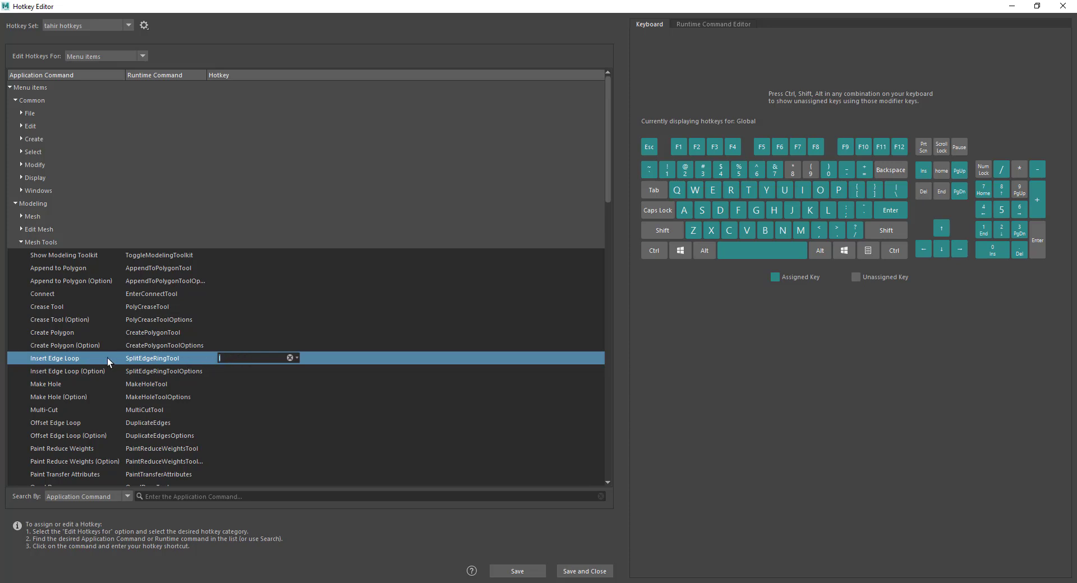
scroll(157, 361, "down", 2)
left_click(73, 436)
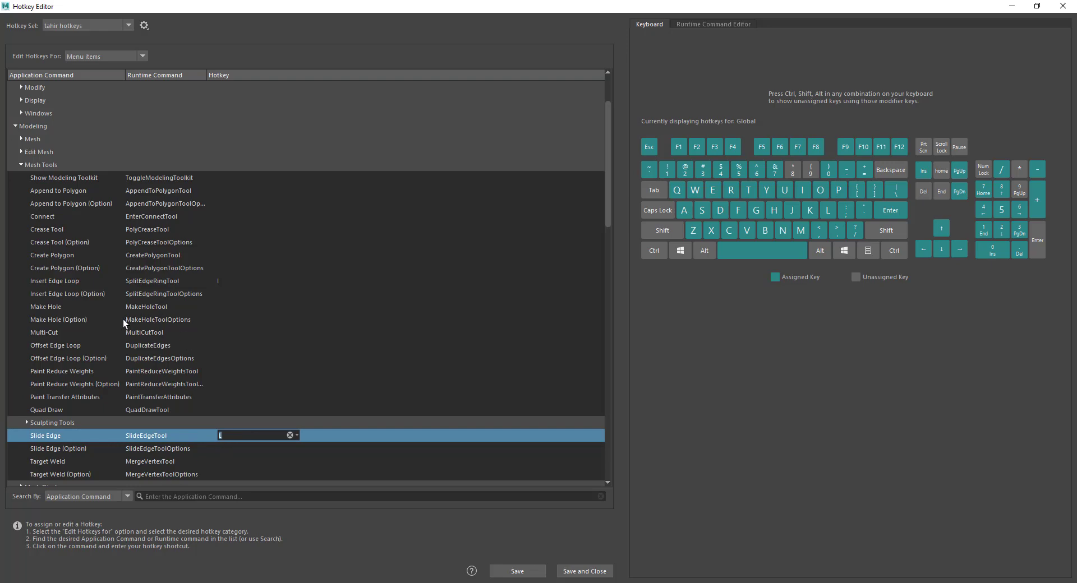
left_click(77, 281)
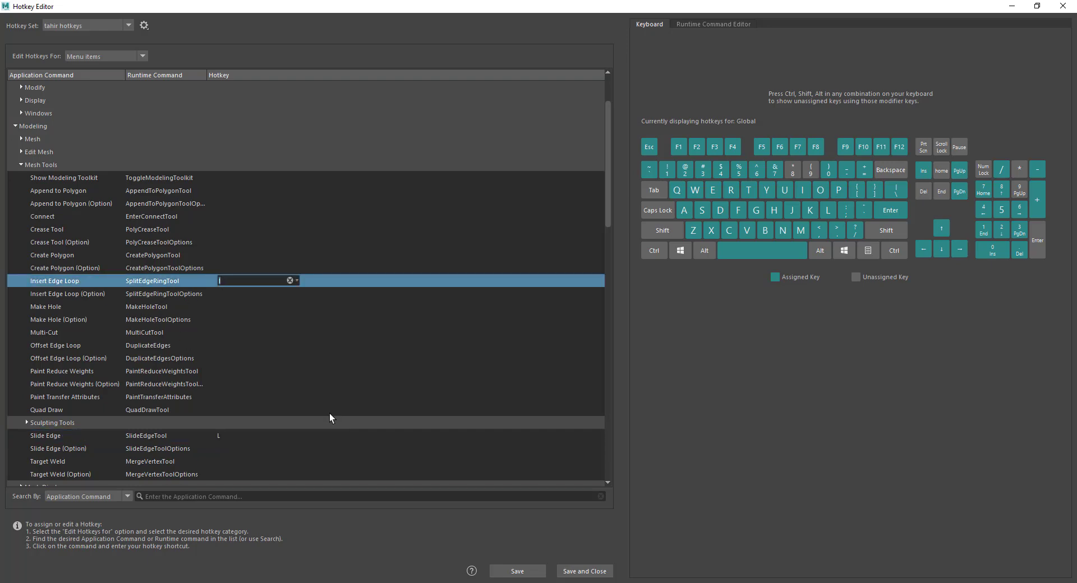
left_click(578, 571)
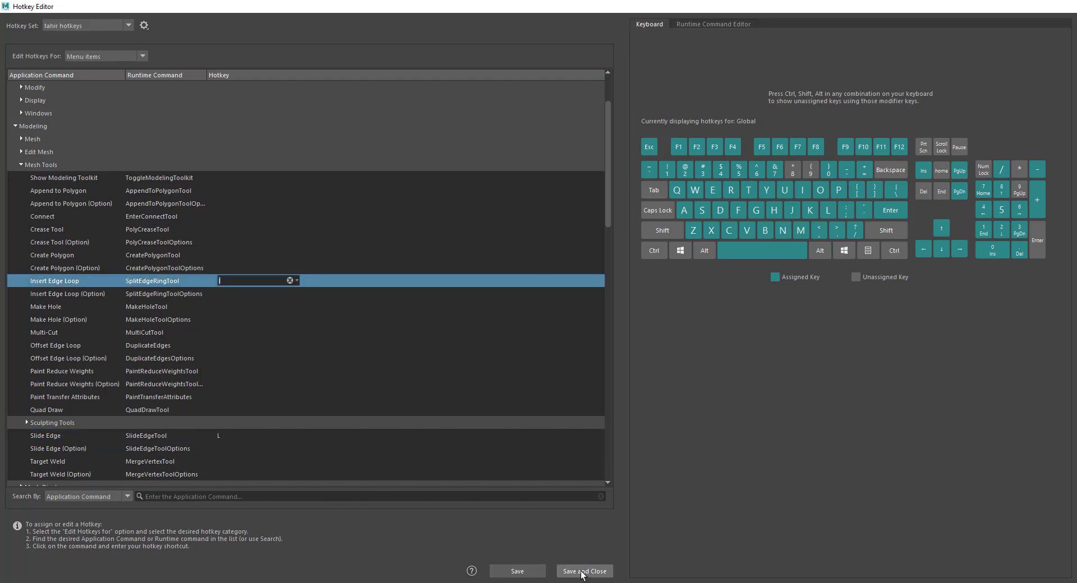
- Slide the selected edge loop across the nose, cheek and chin inward toward the mouth
key("l")
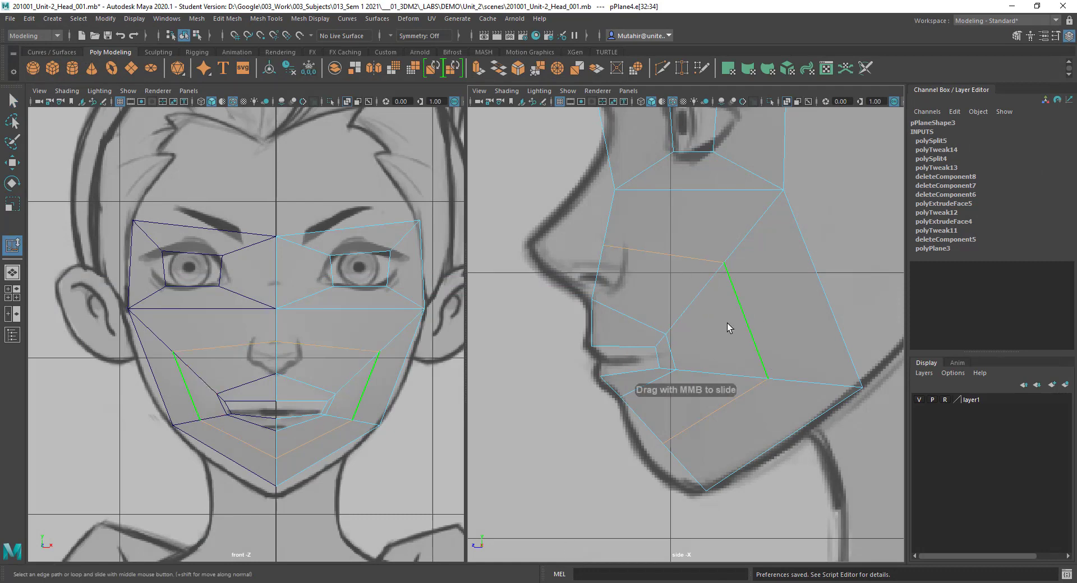
middle_click_drag(762, 311, 787, 303)
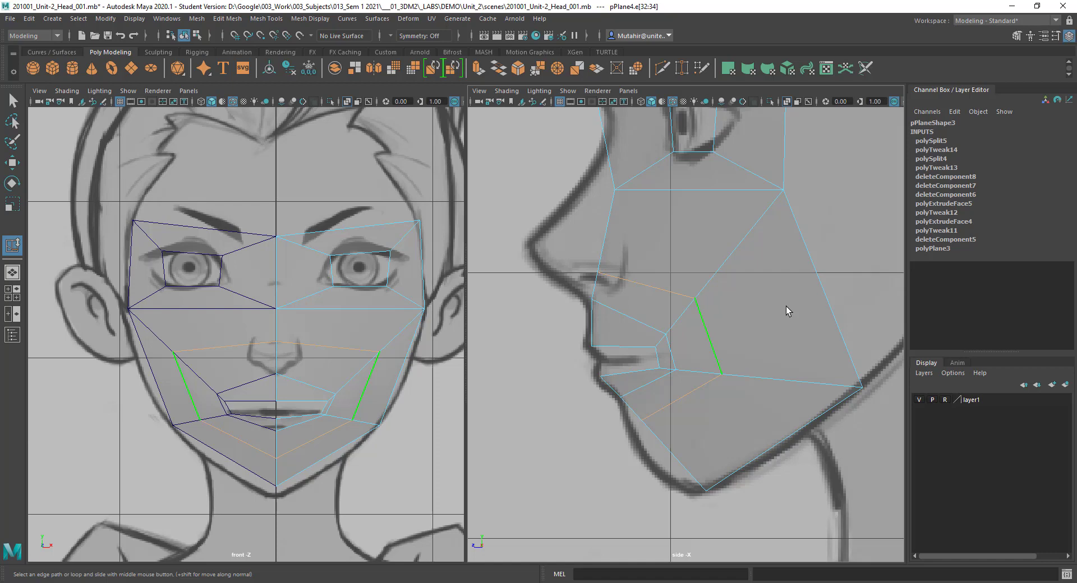
middle_click_drag(726, 377, 714, 313, "alt")
- Move the centre-line vertex at the nose base back to the nostril crease in the side view
key("q")
right_click_drag(606, 227, 543, 227)
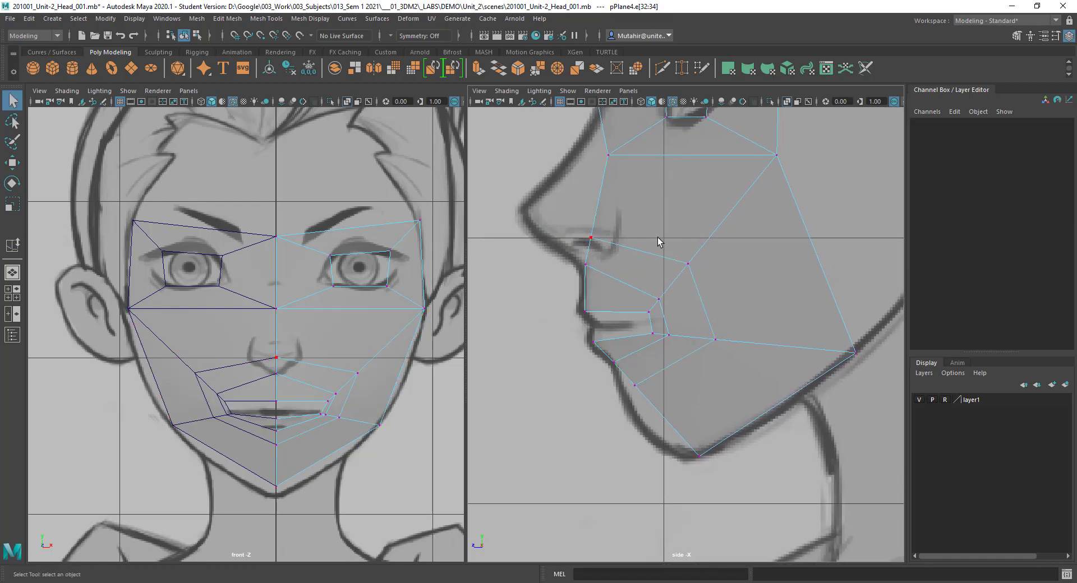
left_click_drag(578, 219, 620, 287)
key("w")
middle_click_drag(619, 245, 613, 264, "alt")
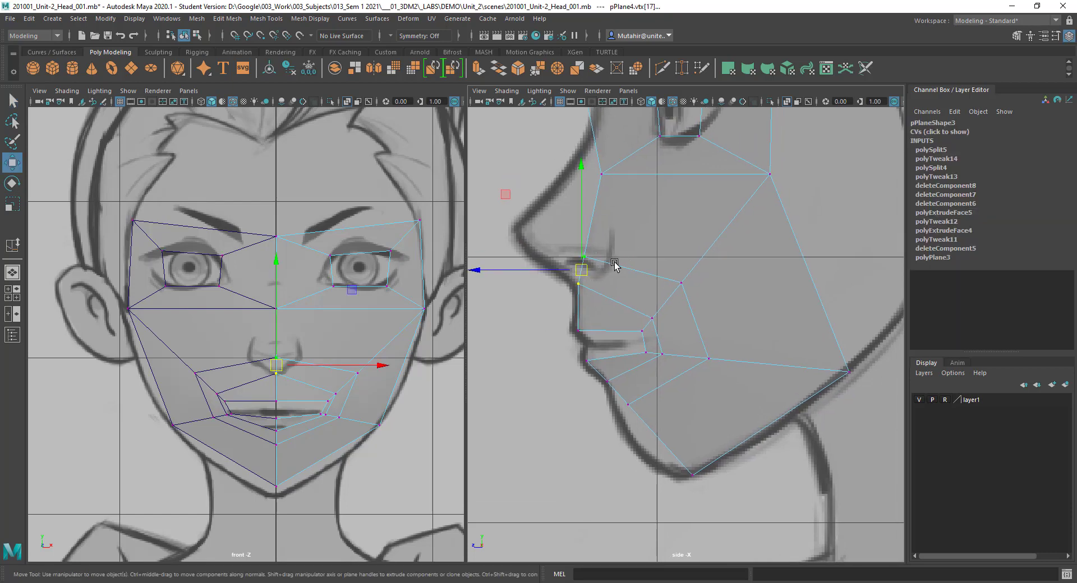
left_click(564, 246)
left_click(584, 257)
left_click_drag(584, 258, 612, 264)
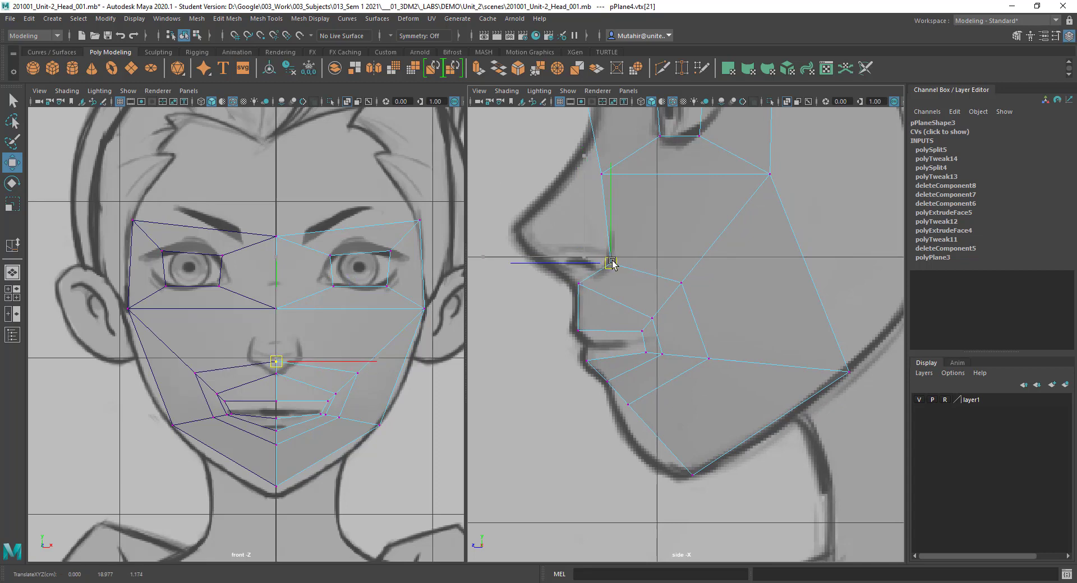
- Move the centre-line vertex on the nose bridge forward and slightly up onto the profile sketch in the side view
middle_click_drag(613, 265, 645, 344, "alt")
left_click(604, 257)
left_click_drag(605, 257, 586, 240)
middle_click_drag(662, 255, 660, 296, "alt")
- Move the nose-base vertex forward in the side view so it sits just above the upper-lip vertex
left_click_drag(557, 275, 595, 307)
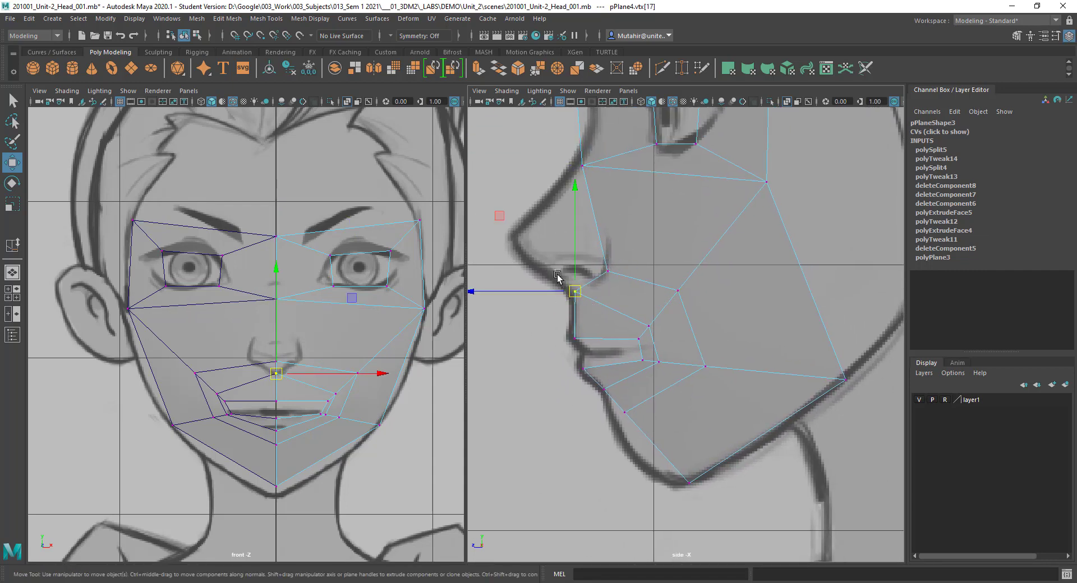
left_click(608, 272)
left_click_drag(577, 273, 548, 279)
left_click(596, 289)
- Move the outer mouth loop's centre vertex down along the front of the chin profile in the side view
key("q")
mouse_move(597, 288)
middle_mouse_down("alt")
mouse_move(589, 296)
mouse_move(704, 269)
mouse_move(630, 351)
mouse_move(594, 321)
middle_mouse_up("alt")
left_click_drag(549, 304, 578, 340)
key("w")
left_click_drag(558, 318, 567, 358)
key("q")
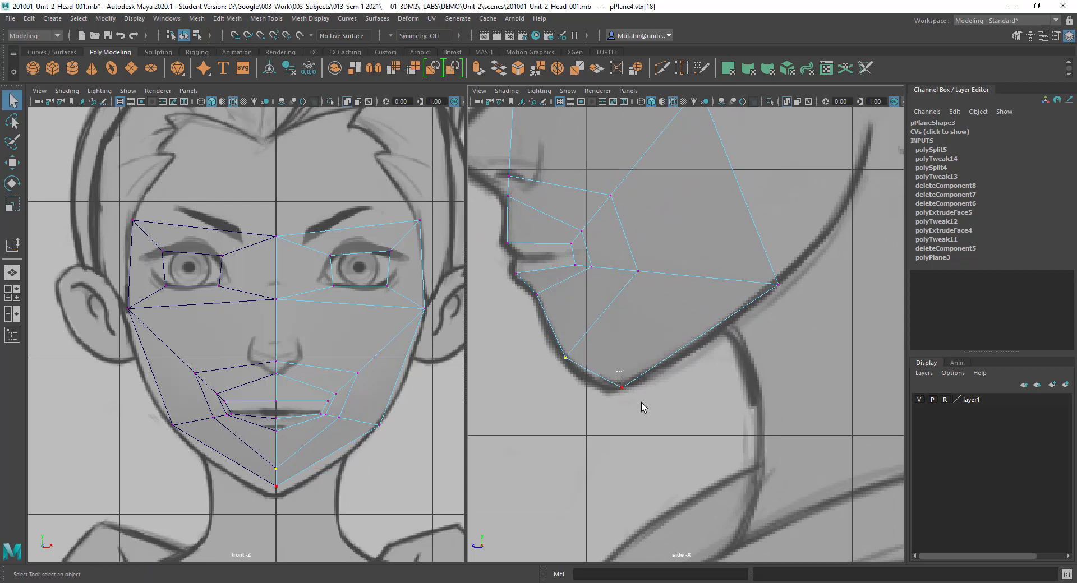
- Shift the chin's lowest vertex slightly forward in the side view, and lower it together with the centre-line vertex above it
left_click(622, 387)
key("w")
left_click_drag(624, 393, 615, 394)
key("q")
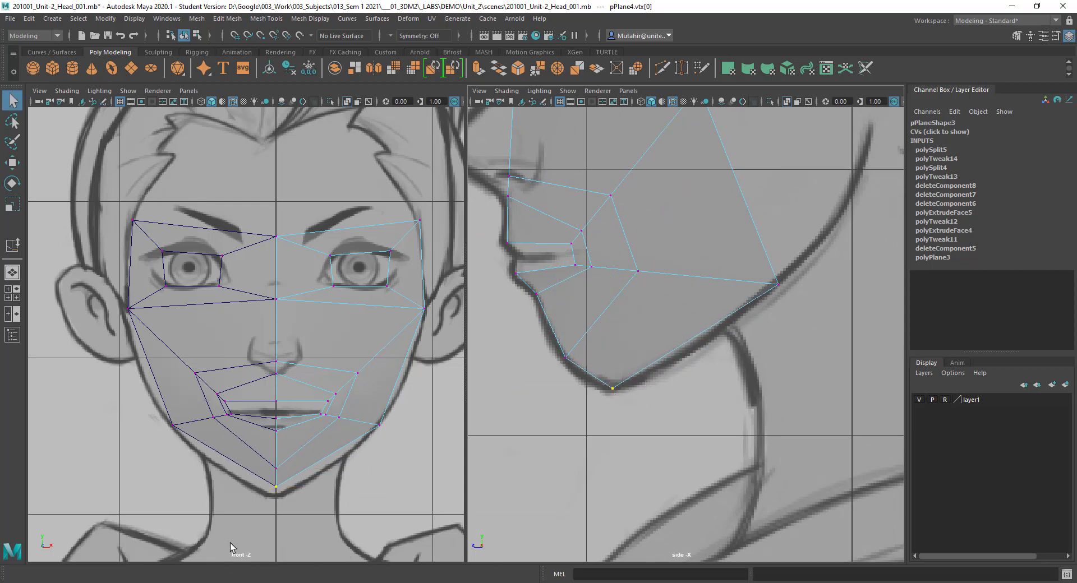
left_click(276, 469, "shift")
key("w")
left_click_drag(275, 442, 275, 453)
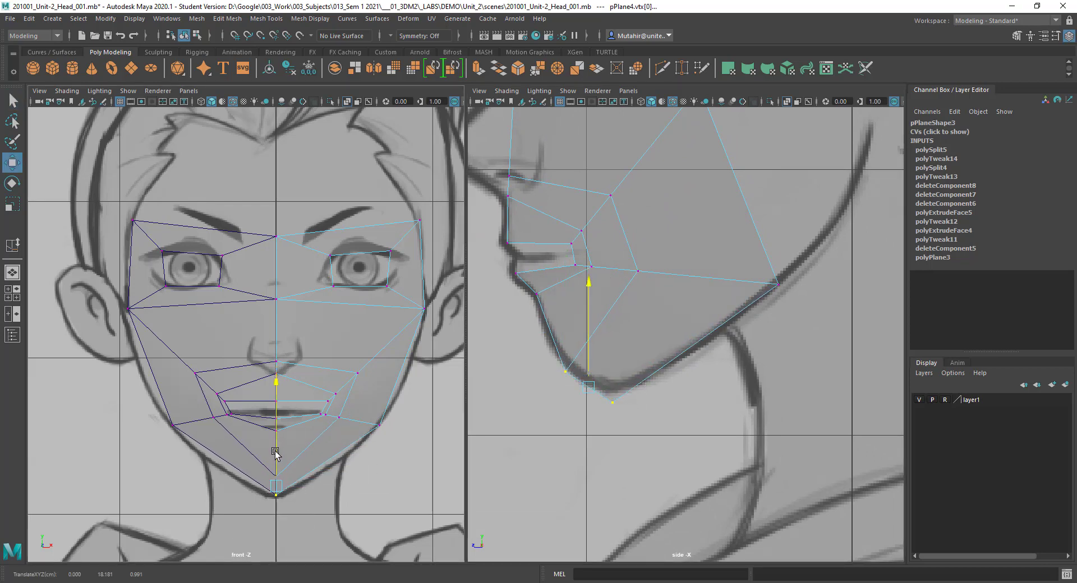
- Move the jaw-corner vertex down and inward onto the jaw outline, and raise the centre-line vertex above the chin tip
key("q")
key("w")
left_click_drag(390, 447, 374, 438)
key("q")
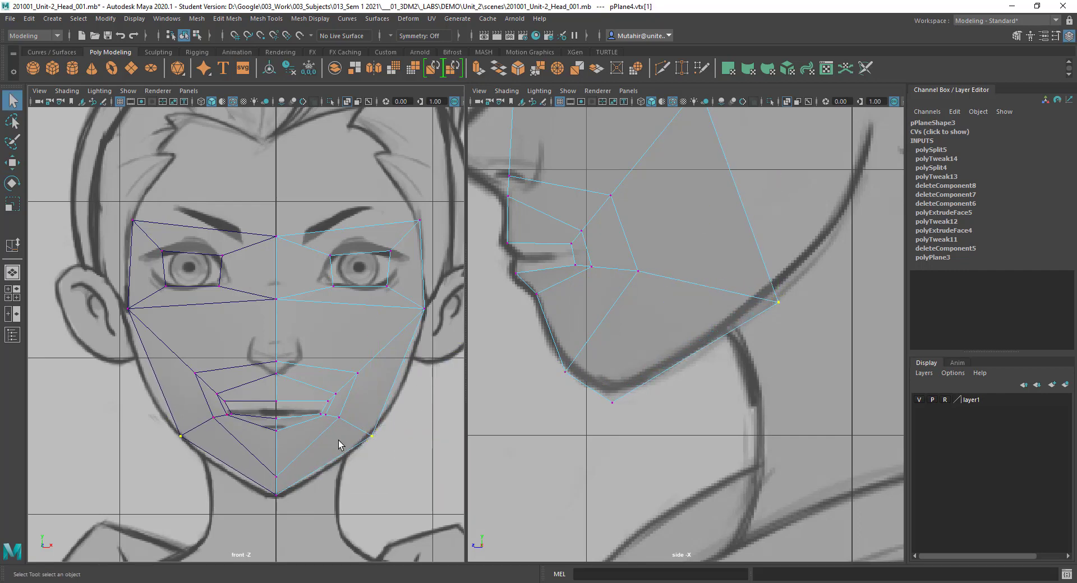
left_click_drag(261, 468, 291, 486)
key("w")
left_click_drag(277, 409, 279, 397)
key("q")
- Insert edge loops through the top, inner, outer and bottom edges of the eye opening with the Insert Edge Loop tool
mouse_move(627, 244)
middle_mouse_down("alt")
mouse_move(645, 284)
mouse_move(706, 325)
mouse_move(713, 304)
mouse_move(632, 344)
mouse_move(728, 308)
mouse_move(661, 329)
middle_mouse_up("alt")
middle_click_drag(313, 315, 286, 322, "alt")
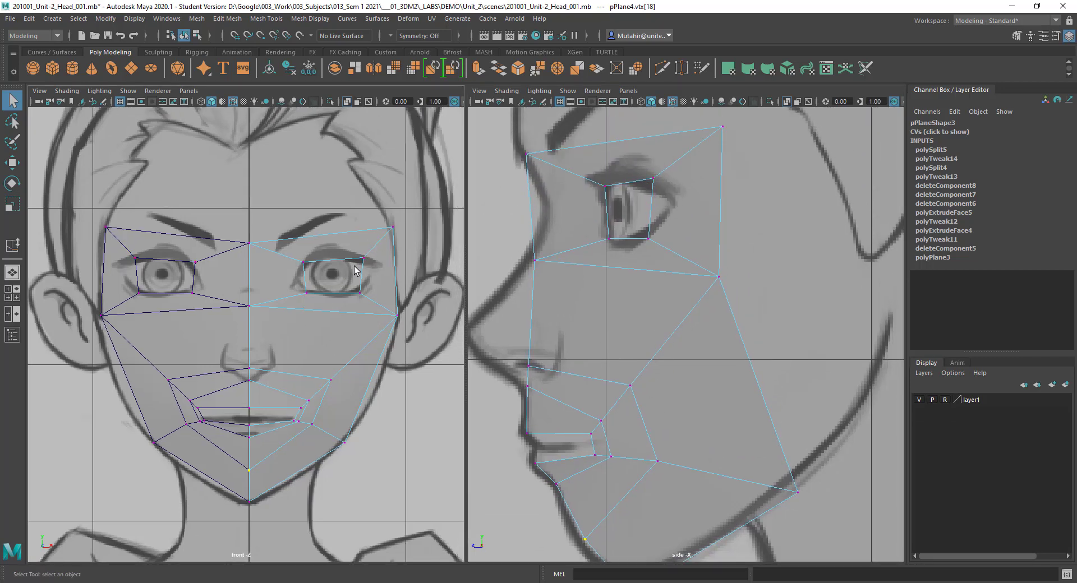
left_click_drag(251, 216, 417, 336, "ctrl+alt")
middle_click_drag(231, 307, 230, 322, "alt")
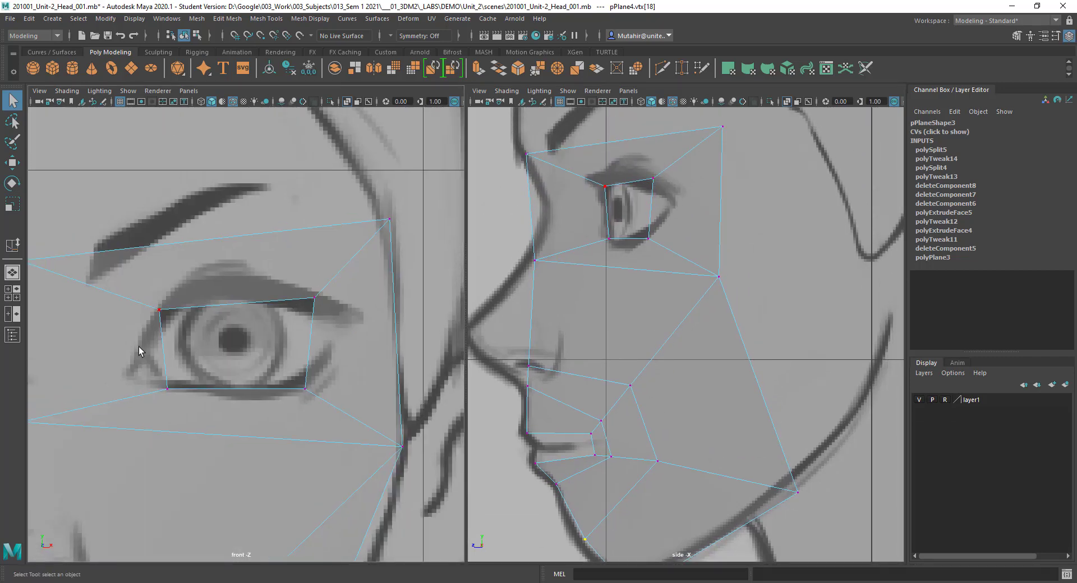
right_click_drag(186, 385, 313, 350, "alt")
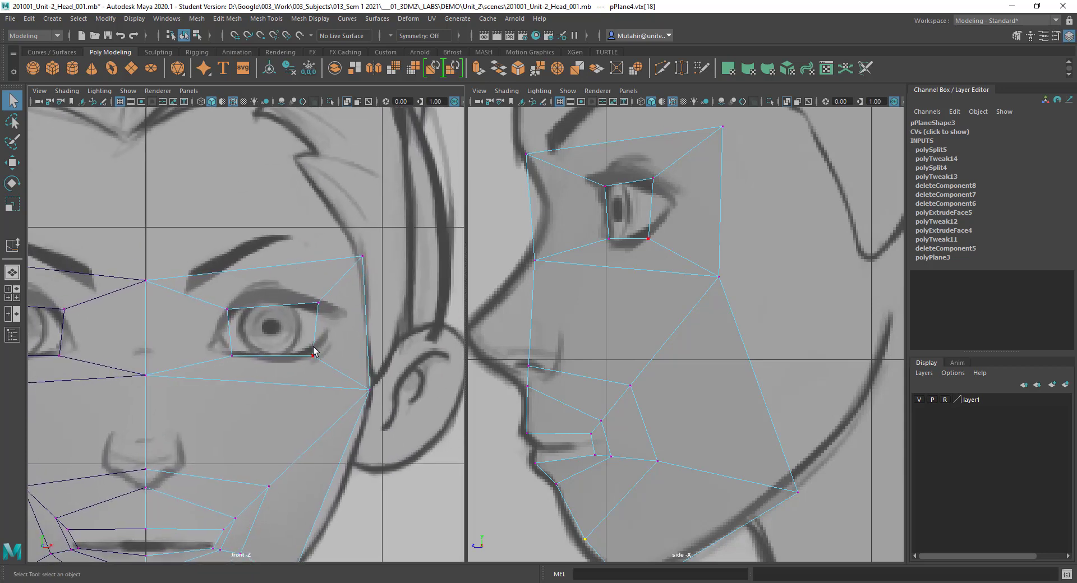
left_click(265, 19)
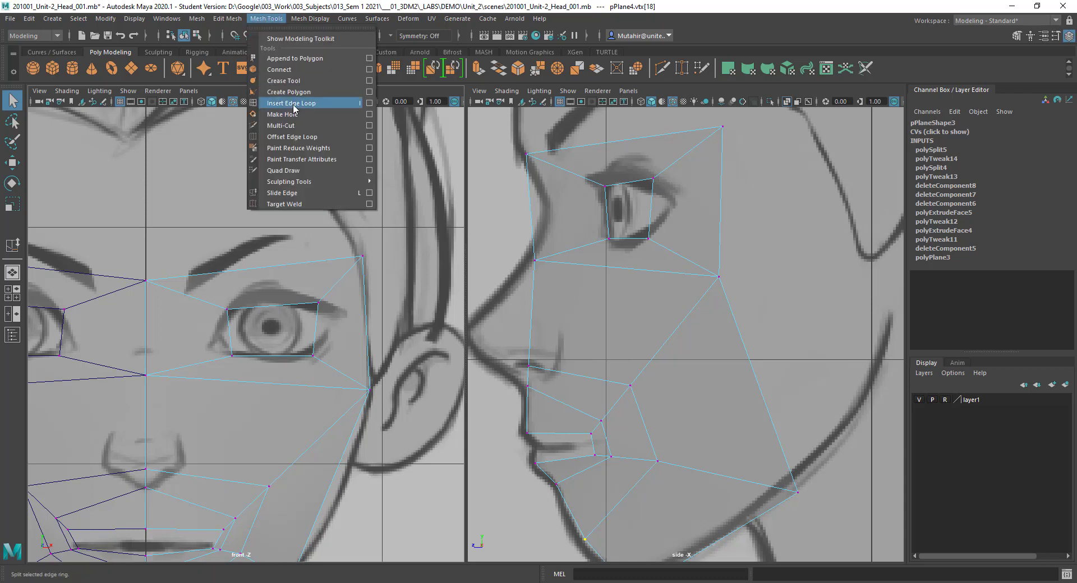
left_click(293, 104)
left_click_drag(280, 305, 280, 304)
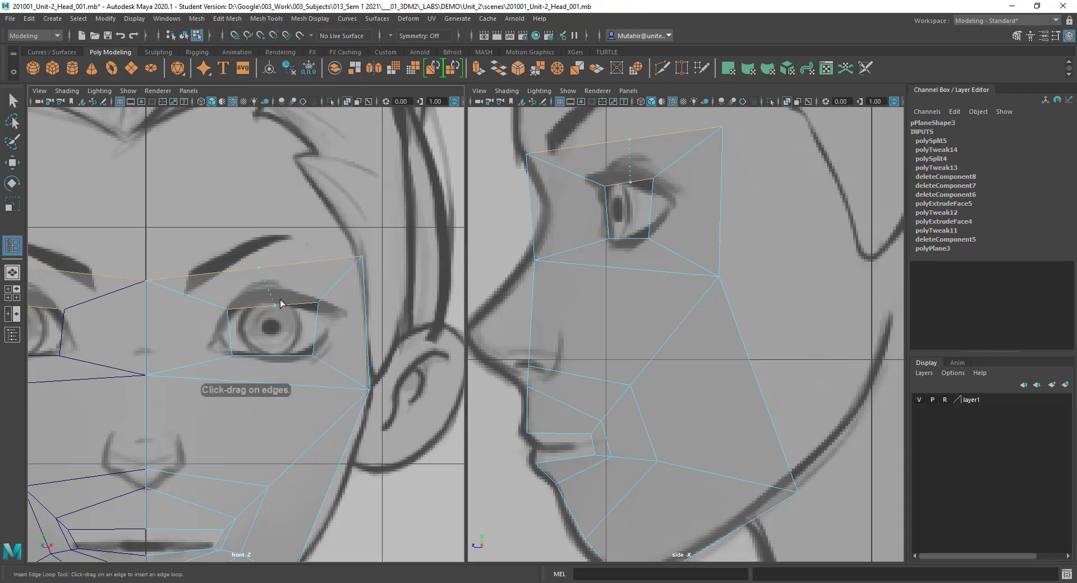
left_click(269, 306)
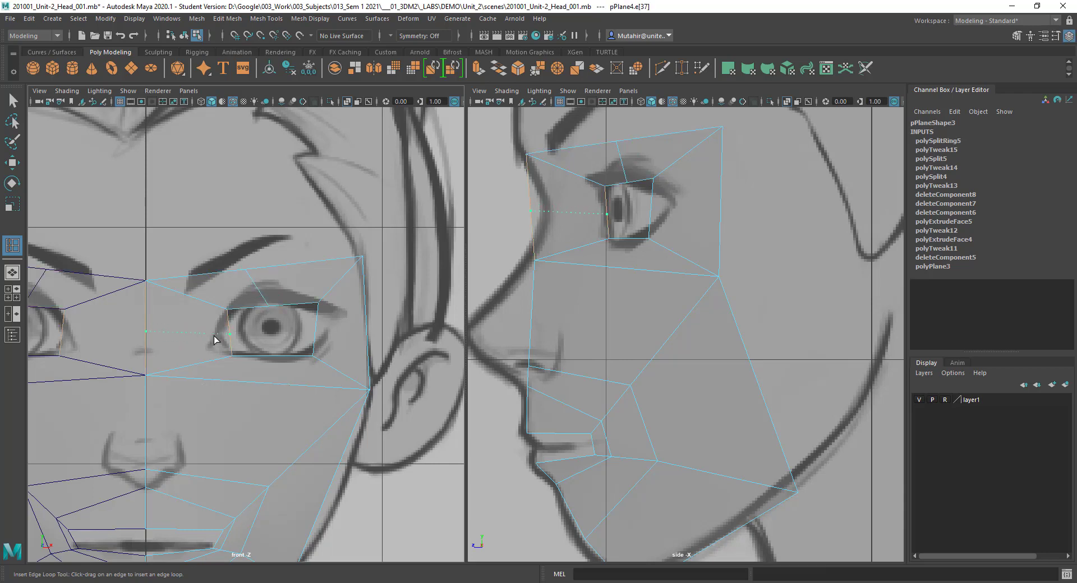
left_click(215, 339)
left_click(316, 336)
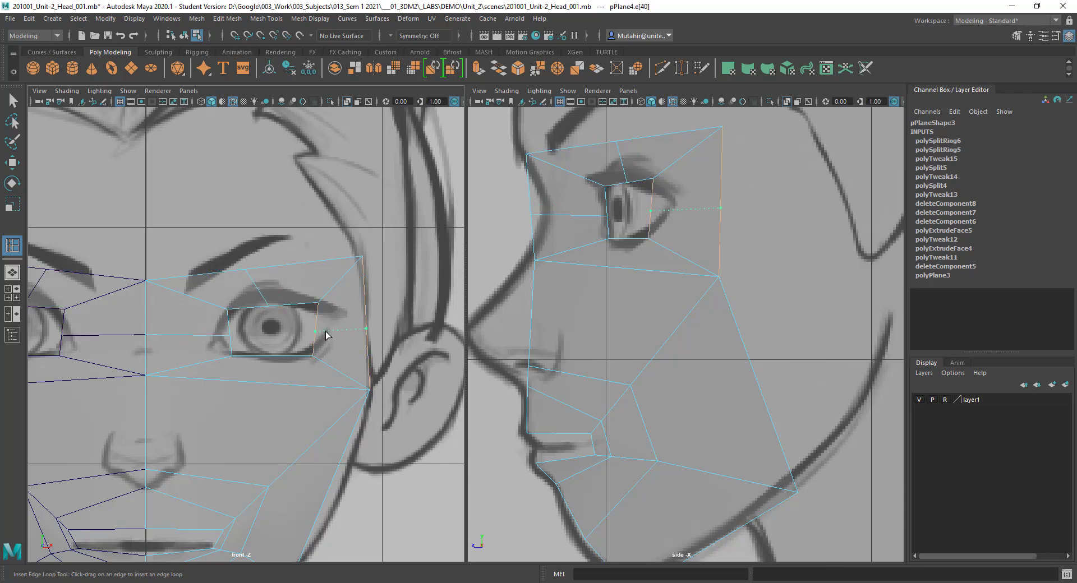
left_click(273, 357)
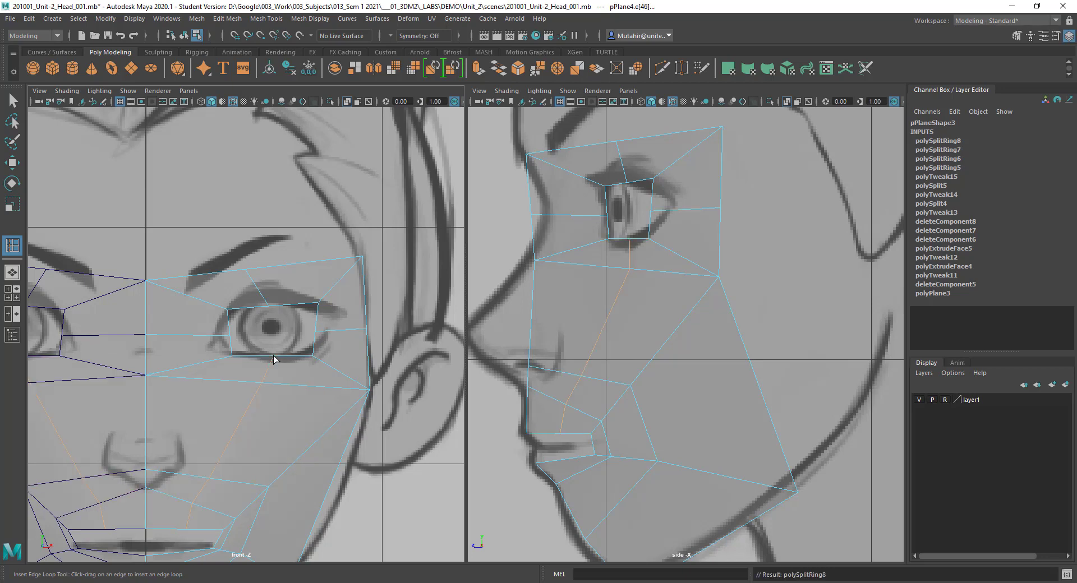
- Raise the new middle vertex of the upper eyelid onto the sketched lid line in the front view
middle_click_drag(258, 424, 258, 411, "alt")
scroll(285, 282, "up", 2)
key("q")
right_click_drag(268, 259, 218, 260)
left_click(275, 285)
left_click(274, 284)
key("w")
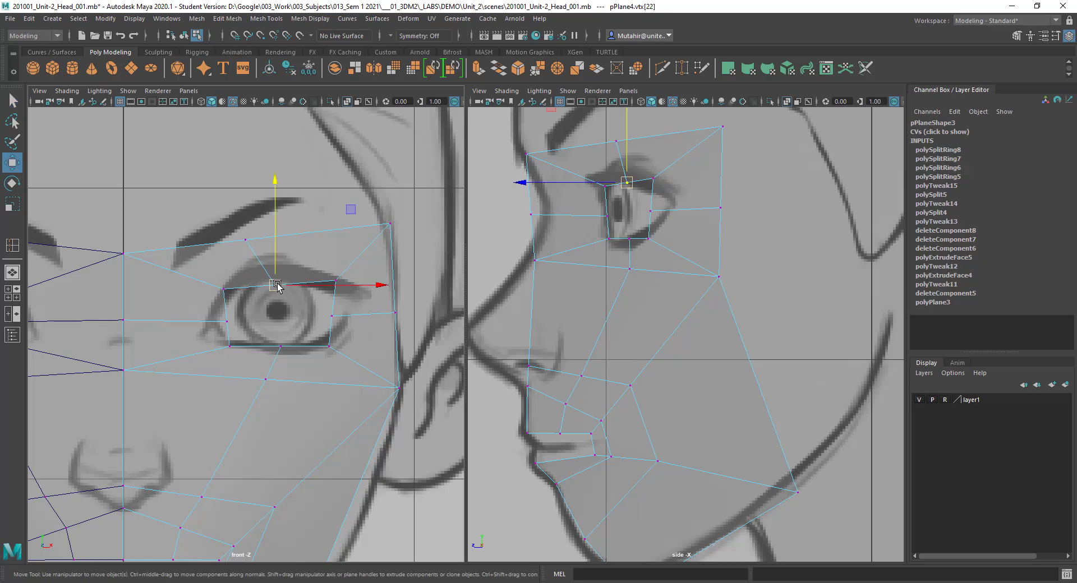
left_click_drag(275, 284, 270, 268)
- Move the new inner and outer eye vertices outward to the corners of the sketched eye
left_click(226, 322)
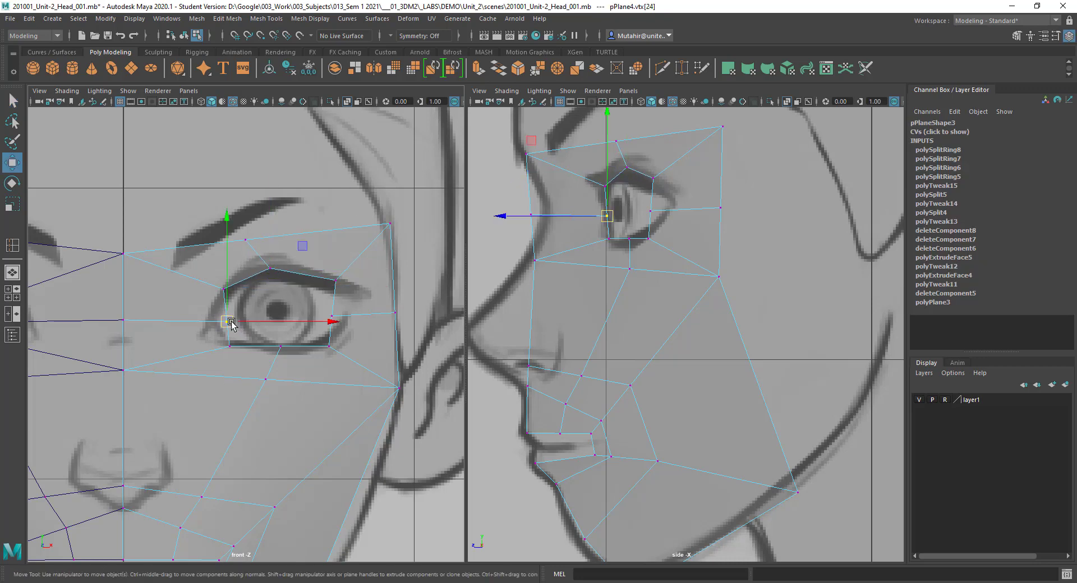
left_click_drag(226, 321, 206, 329)
left_click(332, 316)
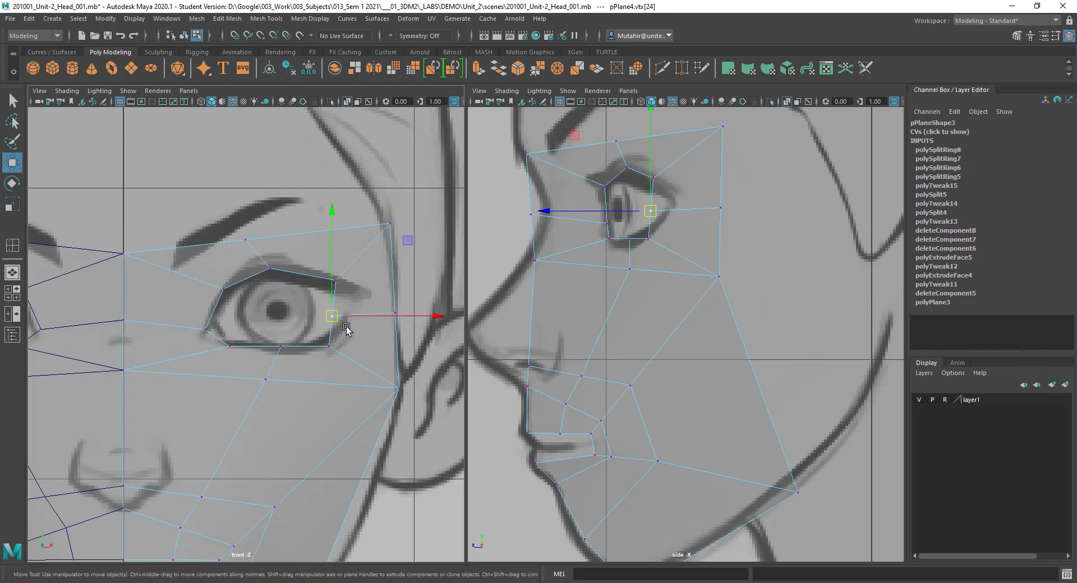
left_click_drag(335, 317, 350, 313)
- Select the vertices from the outer eye corner to the face edge and scale them vertically to one height
key("q")
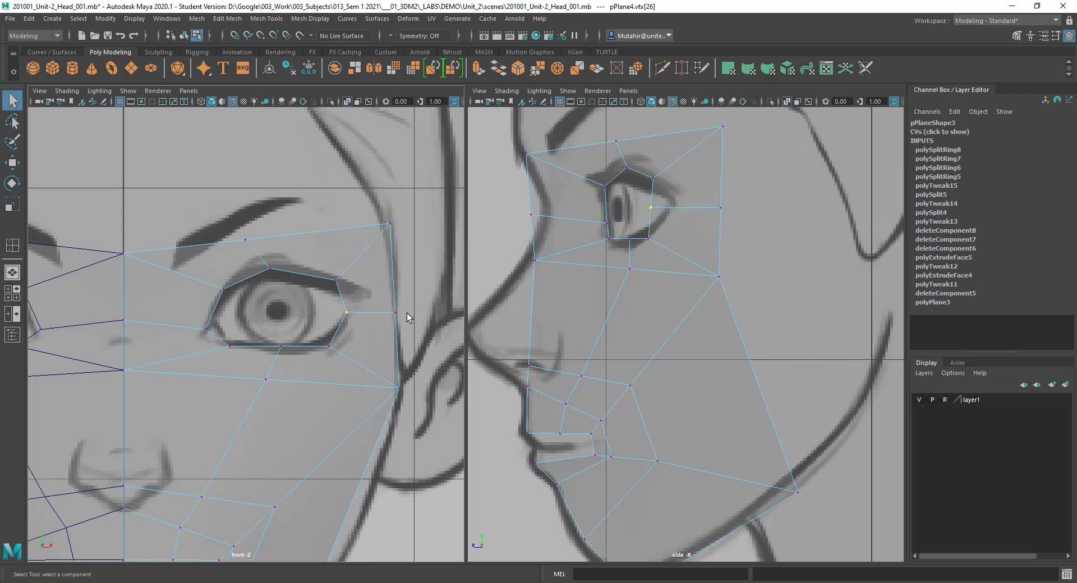
left_click(385, 306, "shift")
key("r")
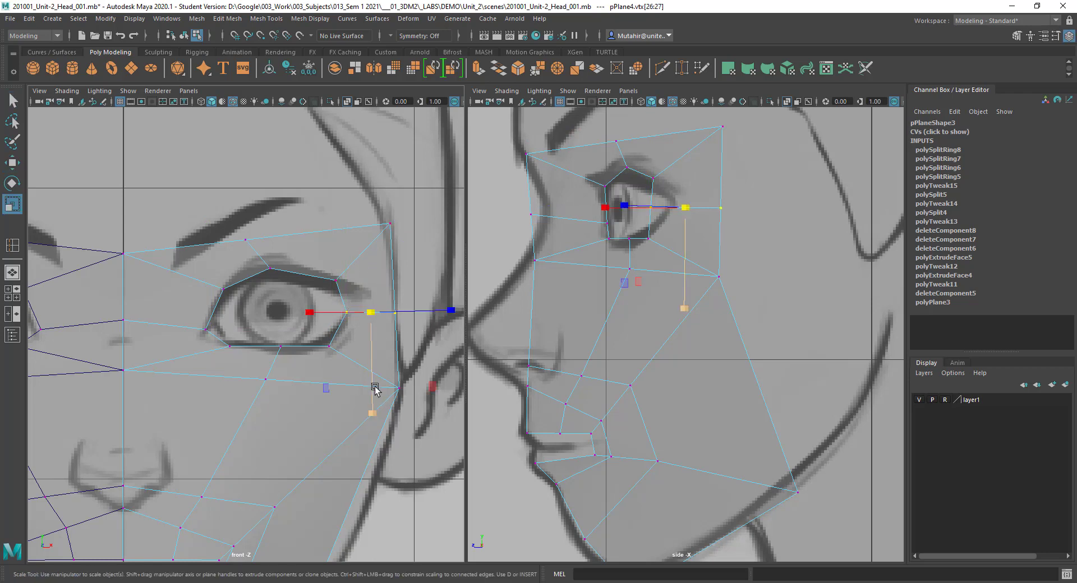
left_click(370, 328)
left_click(319, 329)
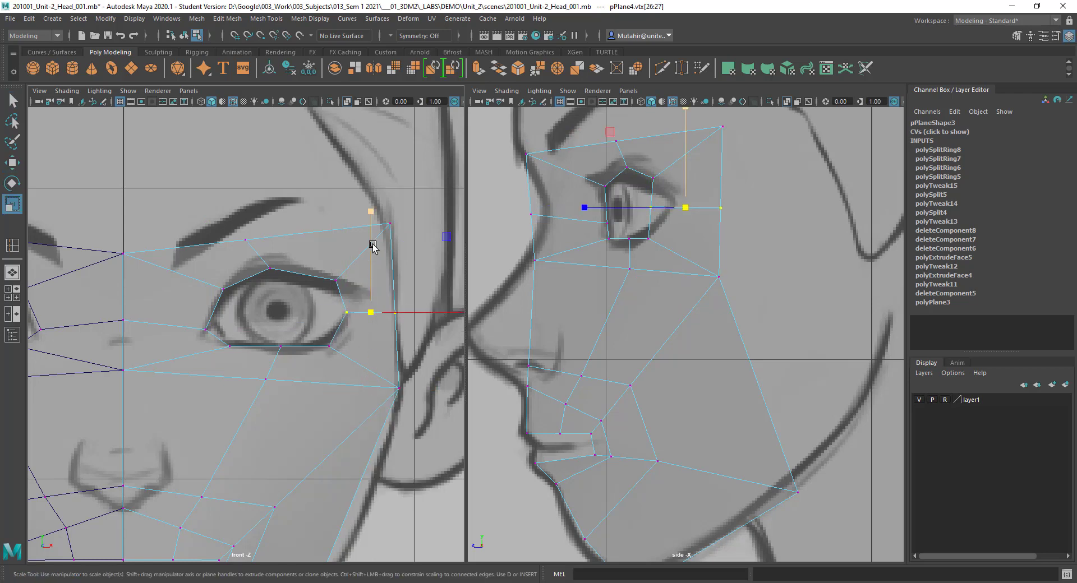
left_click(371, 216)
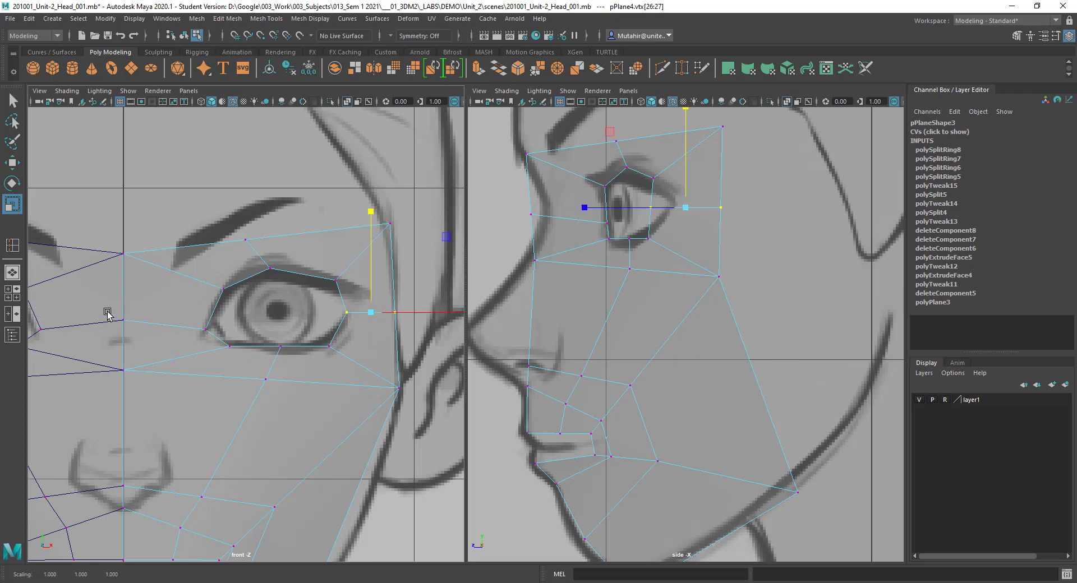
- Scale the vertices from the face centre line to the inner eye corner vertically to one height
left_click_drag(109, 312, 226, 335)
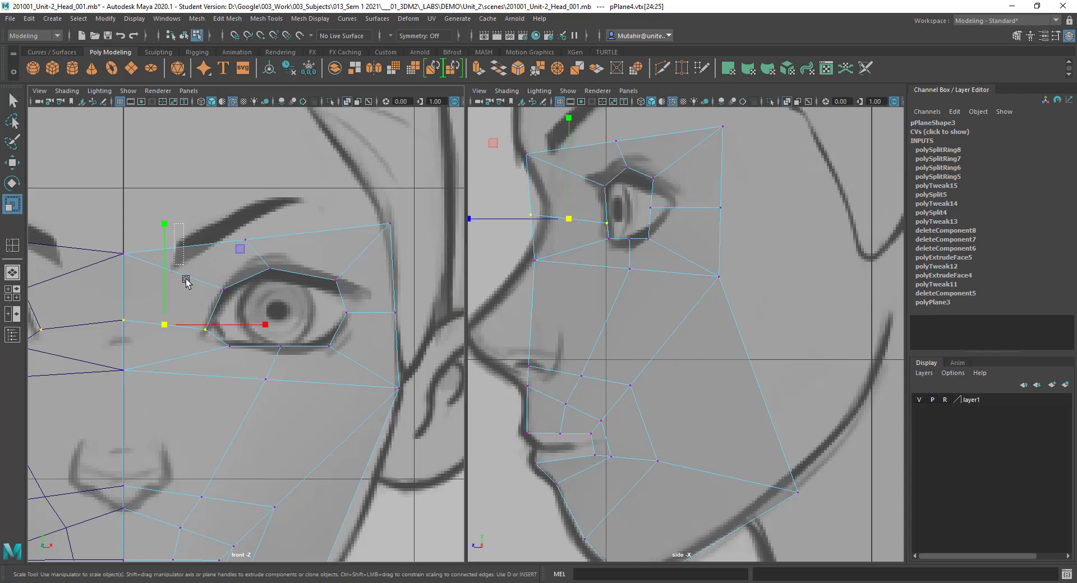
left_click(176, 357)
left_click_drag(122, 312, 218, 337)
left_click_drag(166, 224, 172, 348)
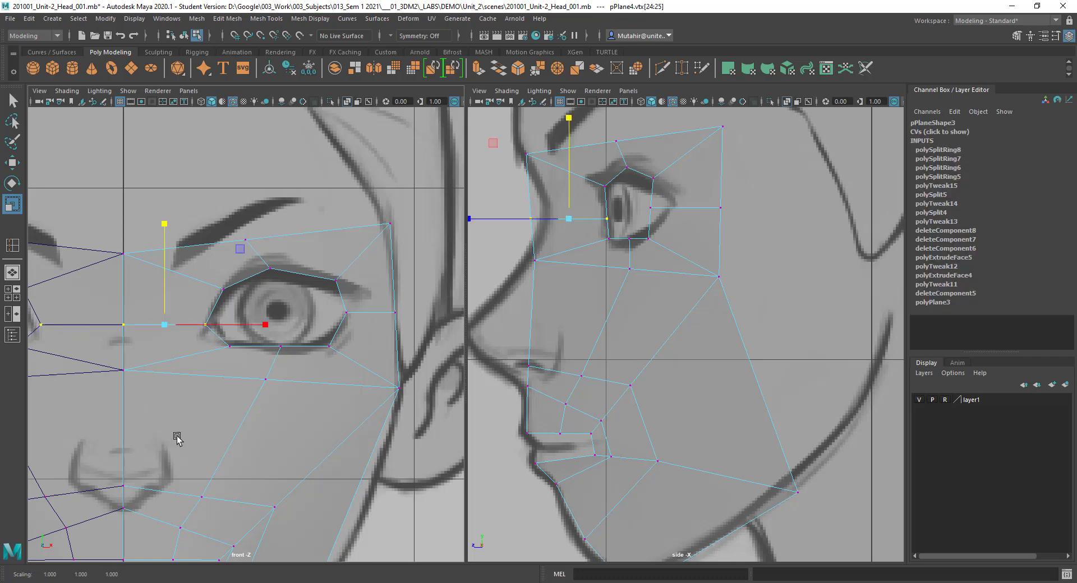
- Flatten all four vertices of the horizontal row through the eye corners to one level and raise the row slightly
key("q")
key("r")
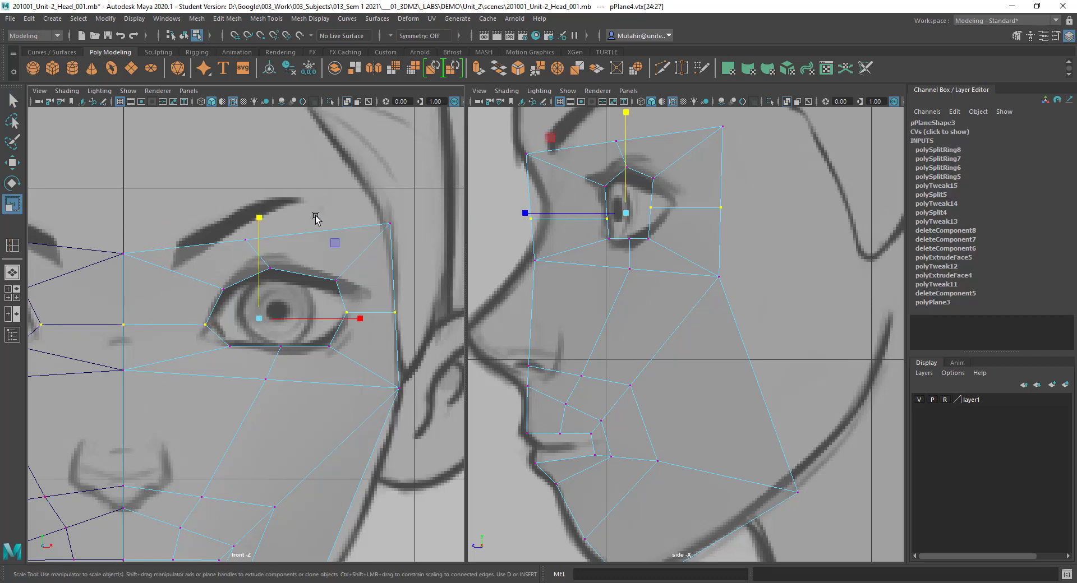
left_click_drag(265, 217, 257, 380)
key("w")
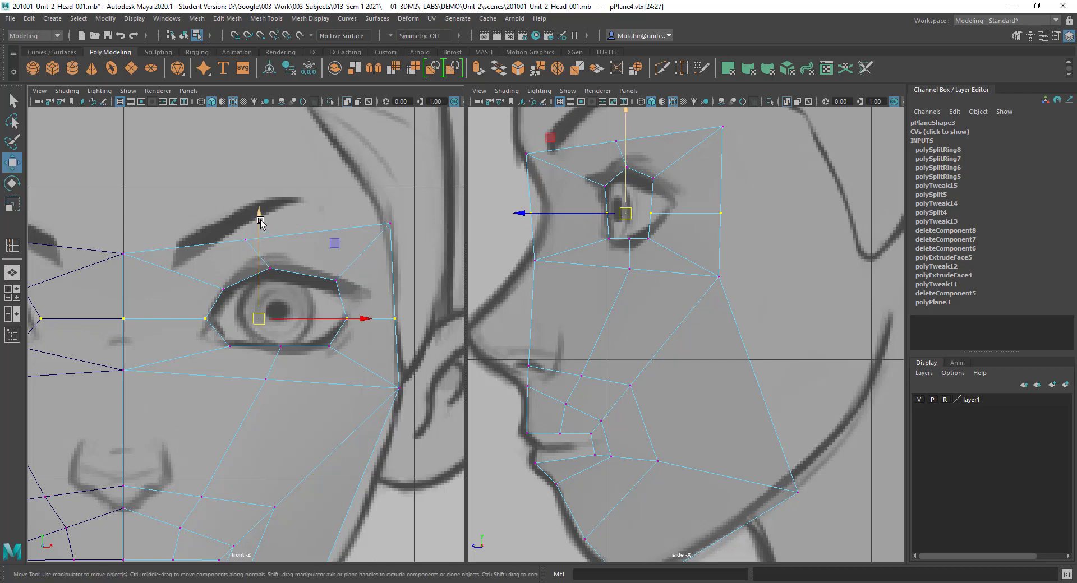
mouse_move(258, 220)
left_mouse_down()
mouse_move(259, 235)
mouse_move(276, 201)
mouse_move(274, 213)
left_mouse_up()
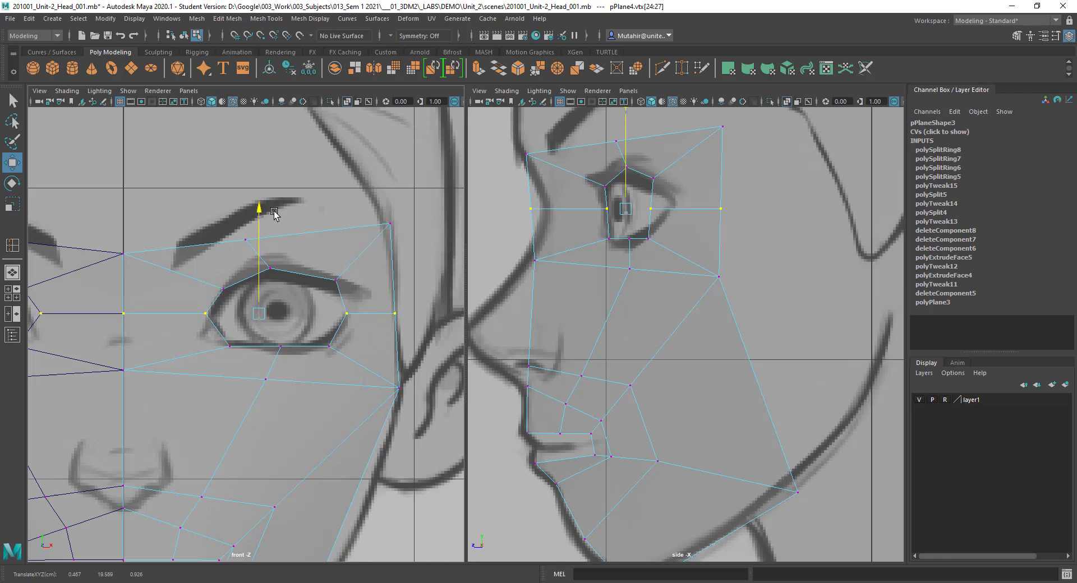
- Move the inner eye-corner vertex slightly toward the pupil in the front view
key("q")
left_click(207, 315)
key("w")
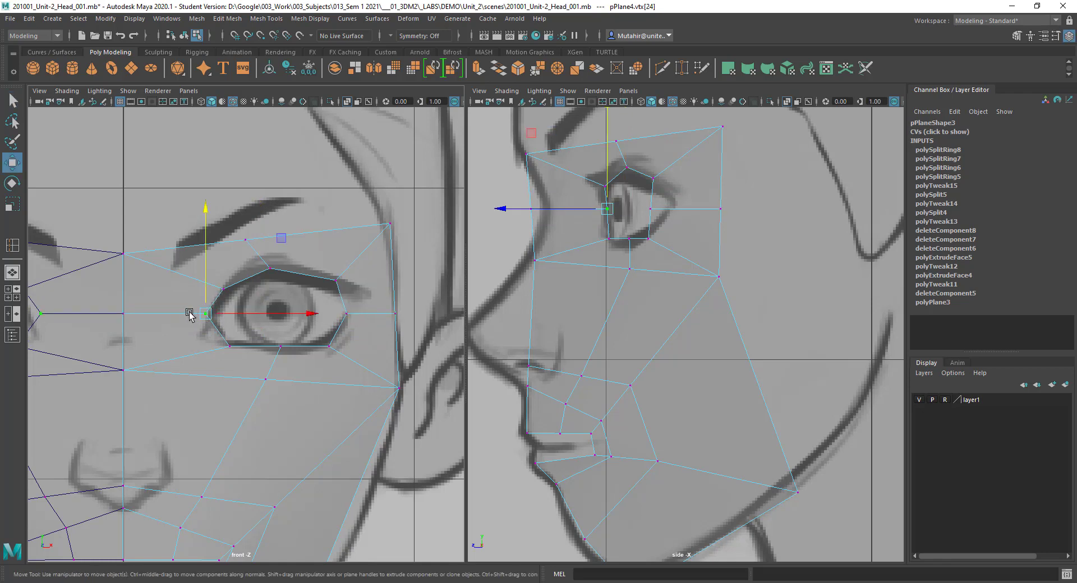
left_click_drag(244, 316, 252, 315)
key("q")
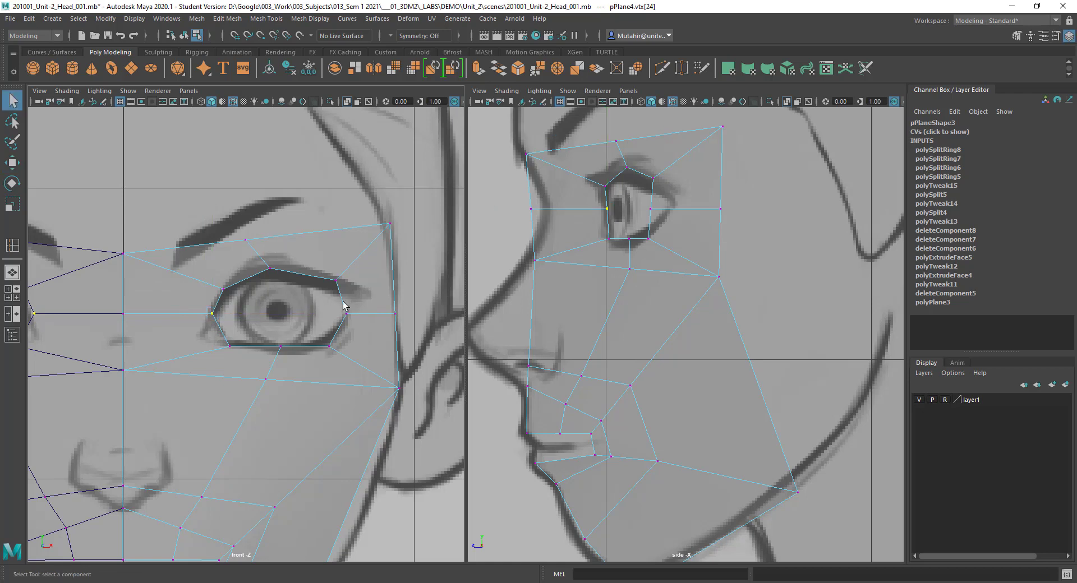
- Move the middle vertex of the mesh's upper edge up above the eyebrow in the front view
middle_click_drag(346, 282, 370, 260, "alt")
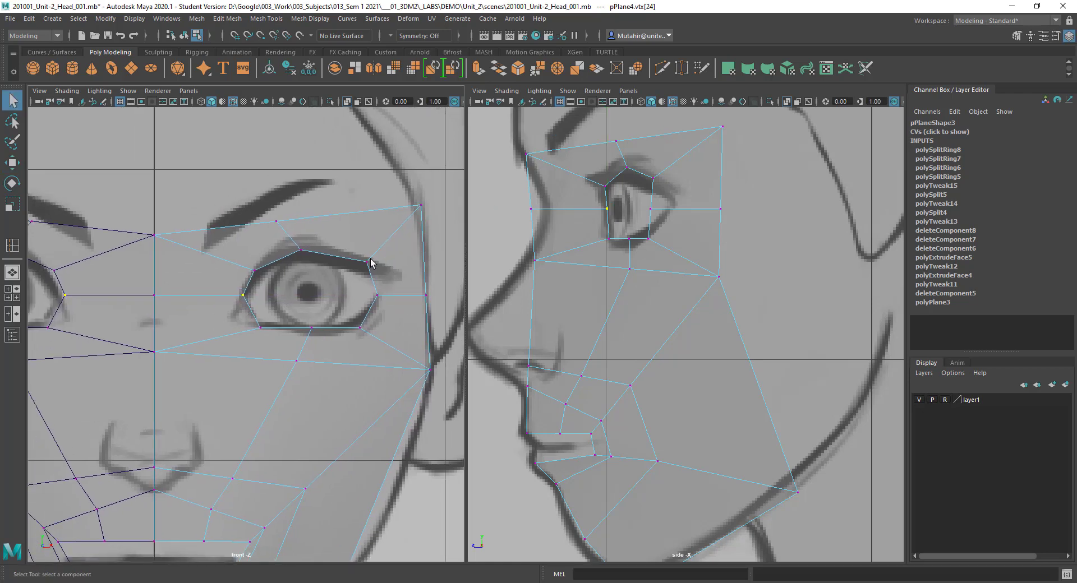
key("w")
left_click_drag(264, 207, 295, 171)
key("q")
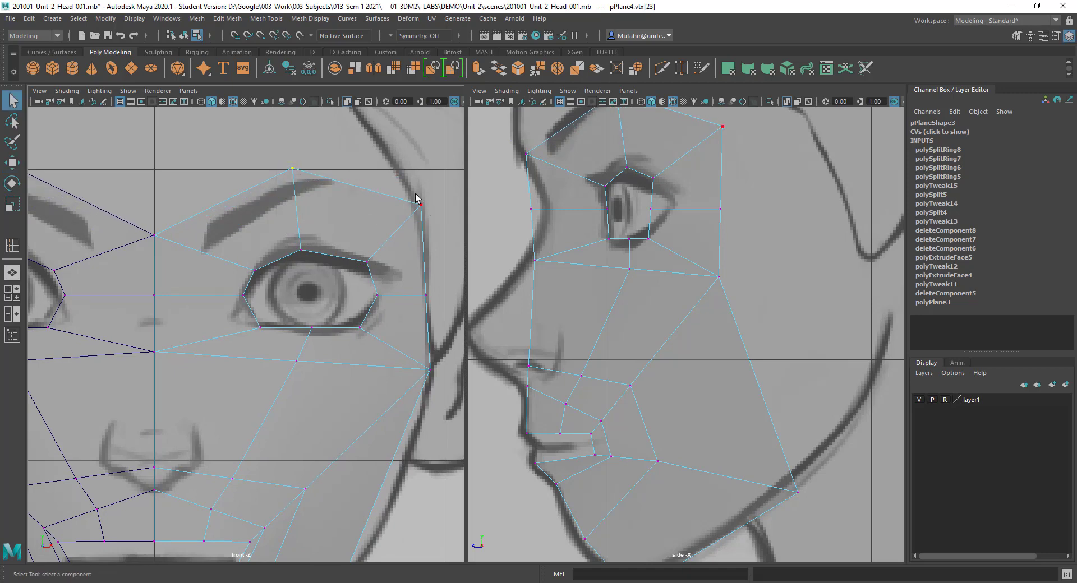
- Move the inner vertex of the upper eyelid up and toward the pupil onto the sketched lid line
left_click_drag(413, 192, 465, 221)
key("w")
left_click(255, 271)
left_click_drag(256, 270, 265, 266)
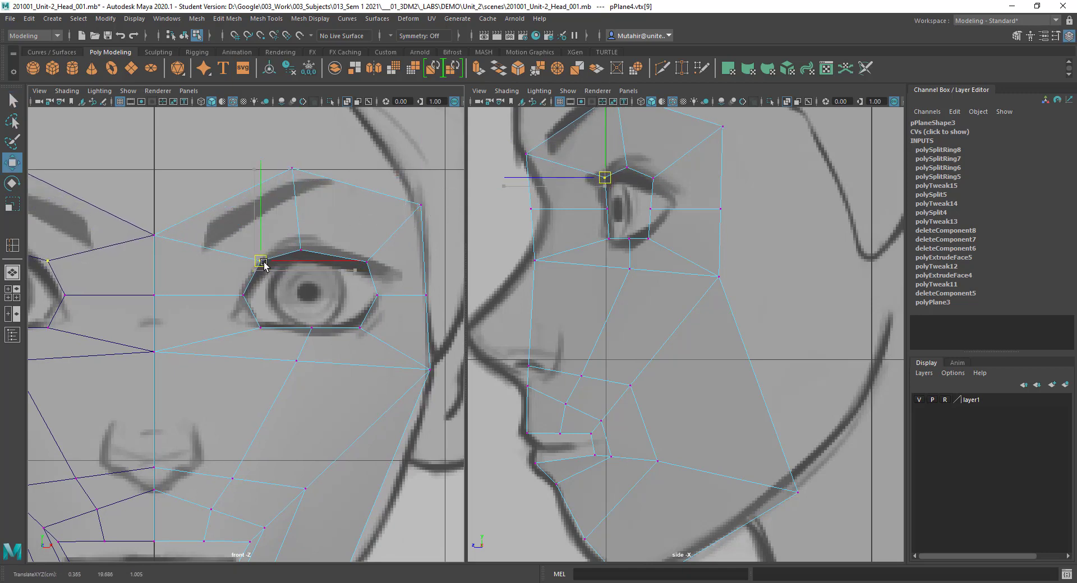
- Raise the midline vertex between the eyebrows slightly in the front view
left_click(150, 235)
left_click_drag(166, 221, 161, 189)
key("q")
middle_click_drag(262, 224, 250, 173, "alt")
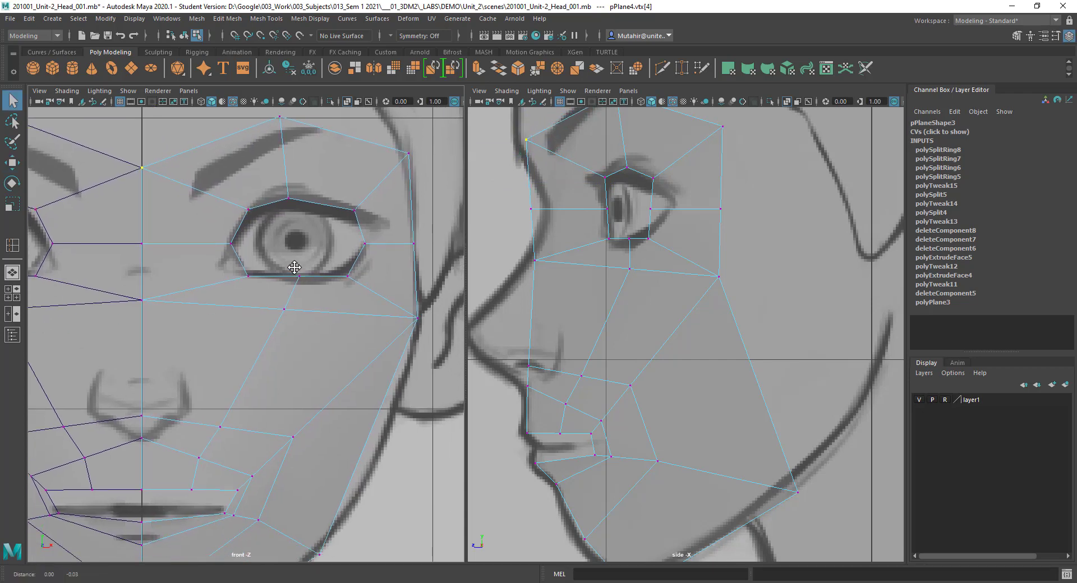
- Move the middle vertex of the lower eyelid down onto the sketched lid line in the front view
middle_click_drag(295, 268, 294, 263, "alt")
left_click(286, 302)
key("w")
left_click_drag(332, 298, 304, 278)
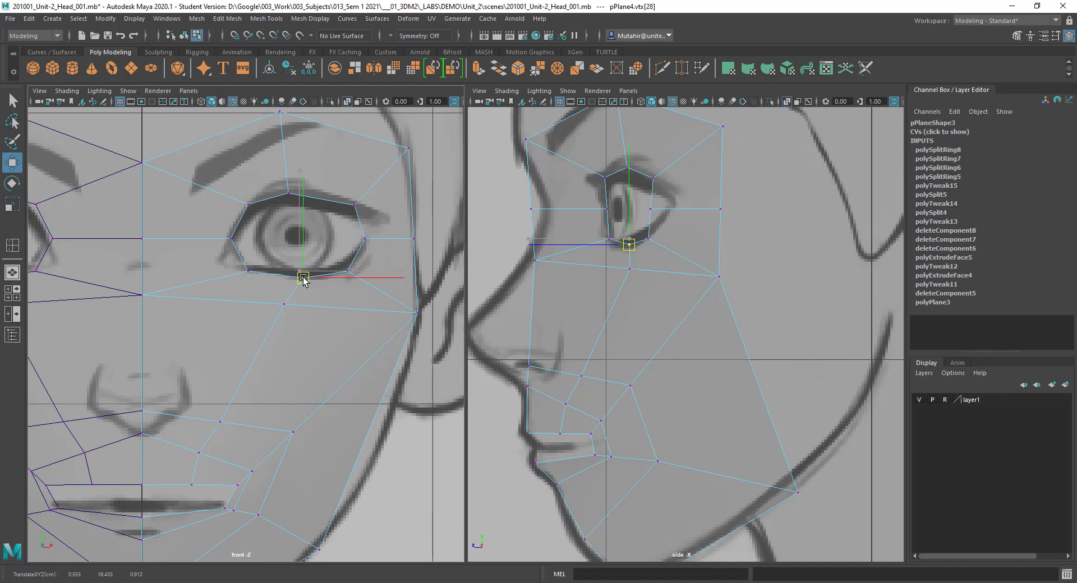
key("q")
middle_click_drag(663, 240, 656, 284, "alt")
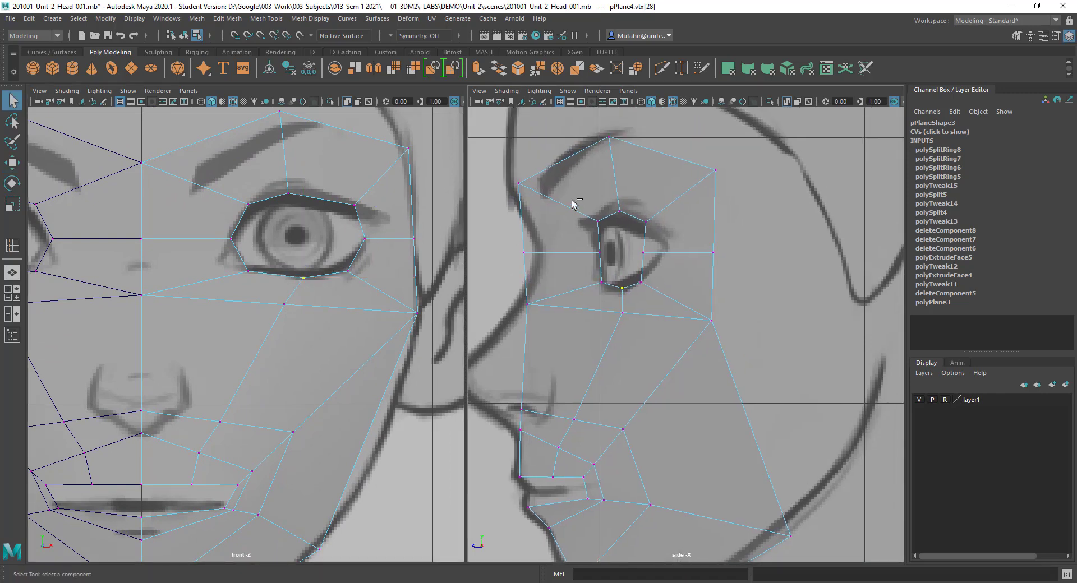
- Lower the cheek vertex beneath the middle of the eye in the front view to widen the ring around the eye
middle_click_drag(266, 337, 279, 318, "alt")
left_click(297, 286)
key("w")
left_click_drag(297, 287, 296, 312)
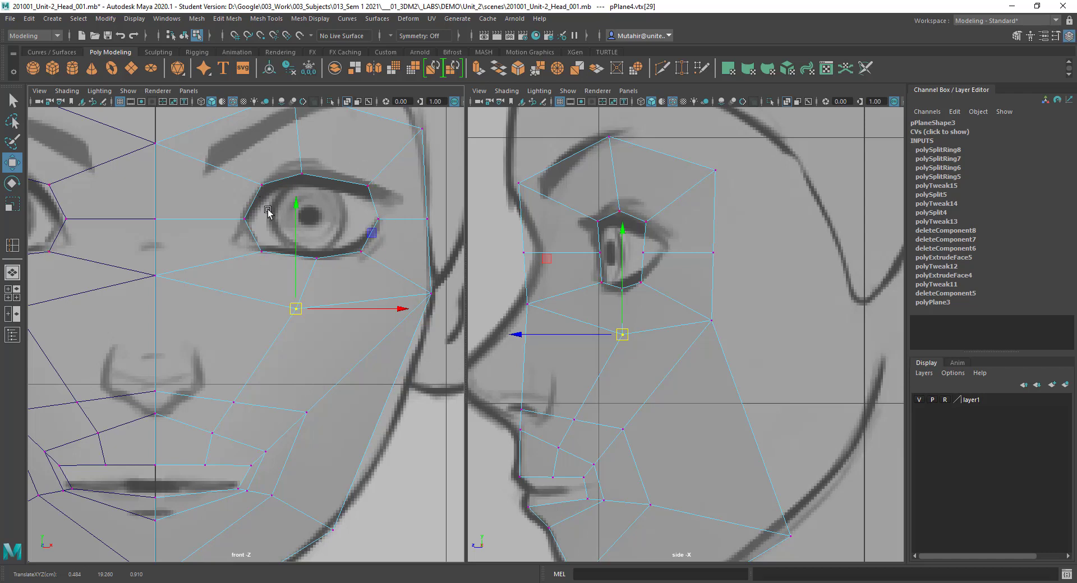
- Move the vertex beside the nose onto the outer nostril edge in the front view and forward to the nostril's back edge in the side view
middle_click_drag(242, 230, 256, 180, "alt")
left_click(252, 354)
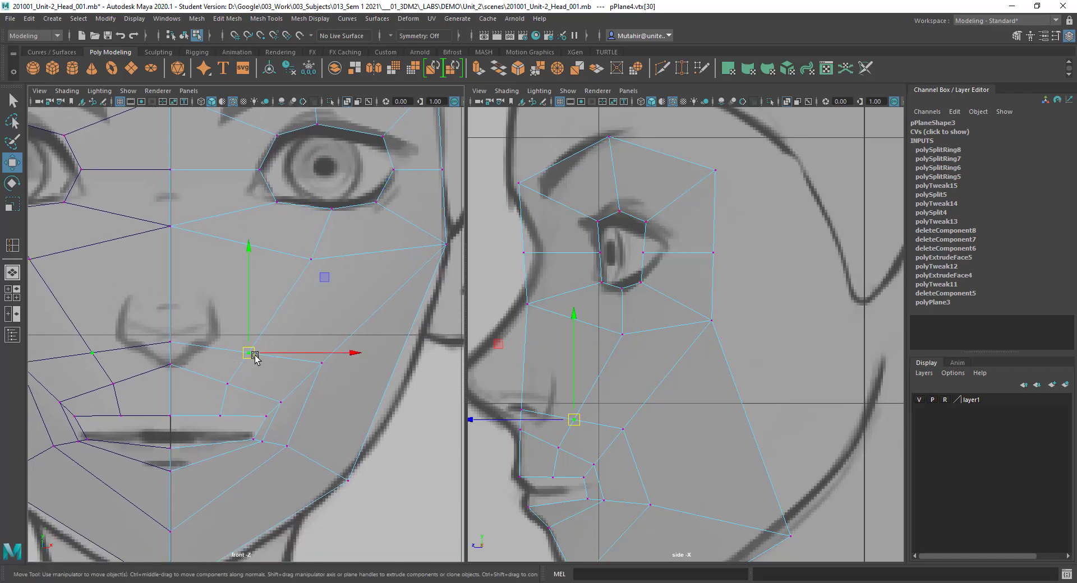
left_click_drag(254, 357, 219, 334)
middle_click_drag(517, 402, 557, 384, "alt")
left_click_drag(614, 384, 594, 391)
key("q")
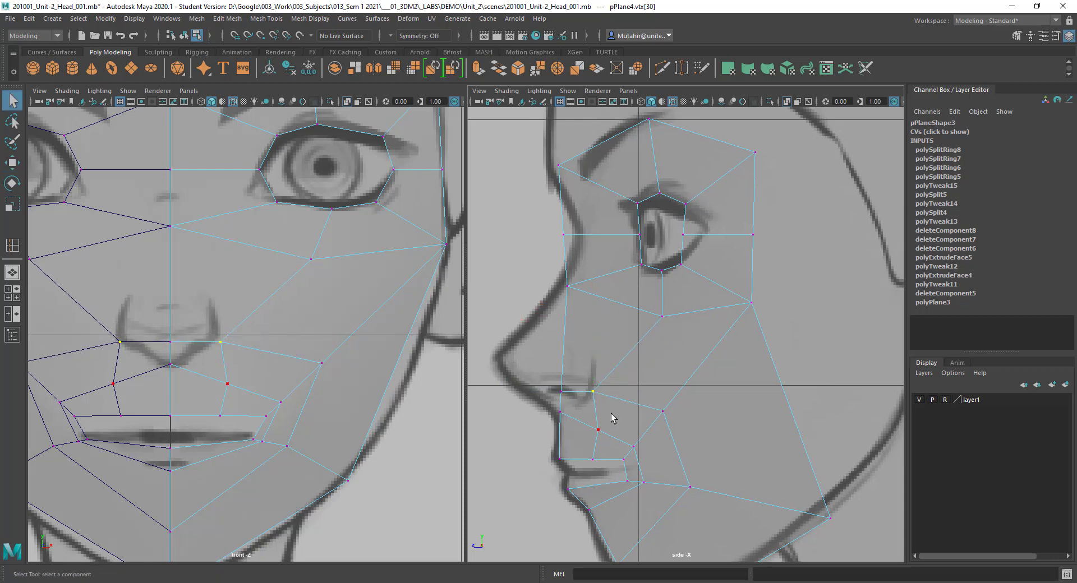
- Move the vertex just below the nostril corner up and slightly forward in the side view, close beneath the corner
middle_click_drag(613, 414, 609, 383, "alt")
key("w")
left_click_drag(596, 399, 590, 378)
key("q")
middle_click_drag(579, 371, 585, 389, "alt")
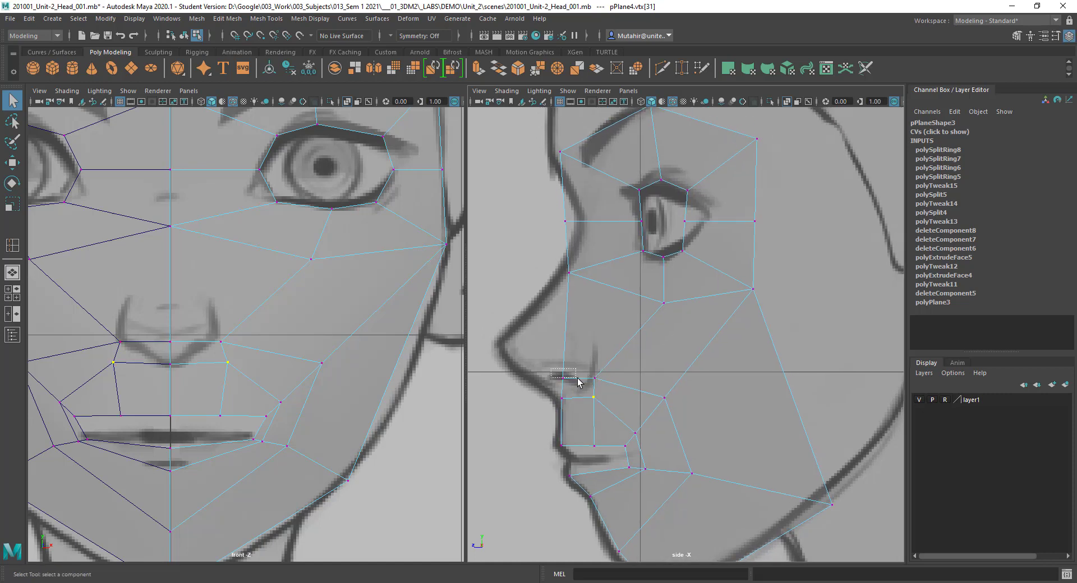
- Raise the midline vertex at the base of the nose to about nose-tip height in the side view
key("w")
left_click_drag(580, 381, 560, 328)
key("q")
middle_click_drag(578, 292, 574, 302, "alt")
- Move the midline vertex below the nose bridge up onto the sketched nose profile in the side view
key("w")
mouse_move(555, 275)
left_mouse_down()
mouse_move(596, 300)
mouse_move(573, 275)
left_mouse_up()
key("q")
middle_click_drag(550, 221, 550, 249, "alt")
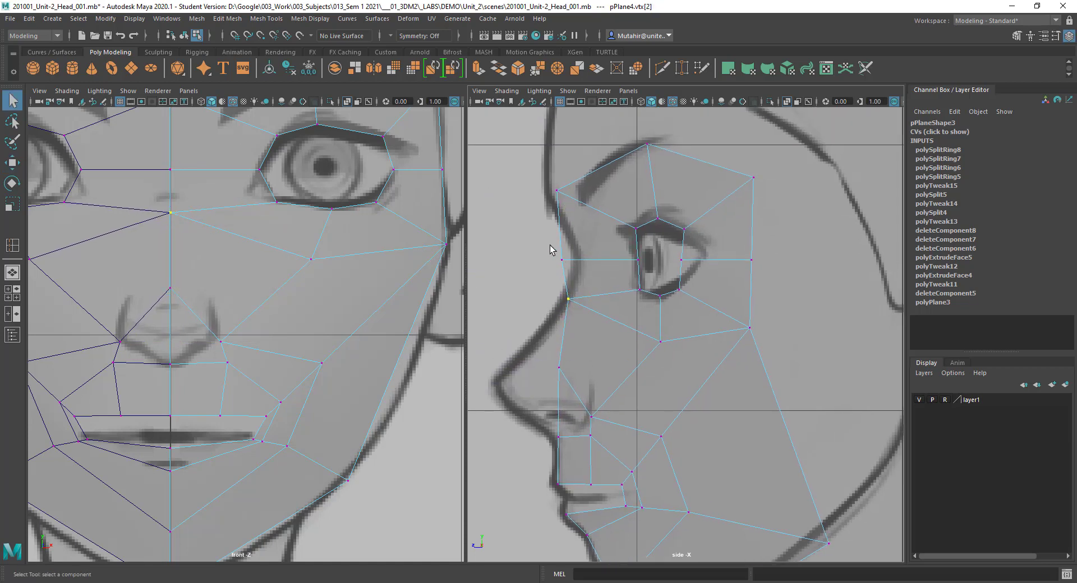
- Move the eye-level midline vertex back onto the nose-bridge profile and refine the vertex below it along the same outline
key("w")
left_click_drag(550, 245, 579, 260)
key("q")
middle_click_drag(585, 259, 586, 261, "alt")
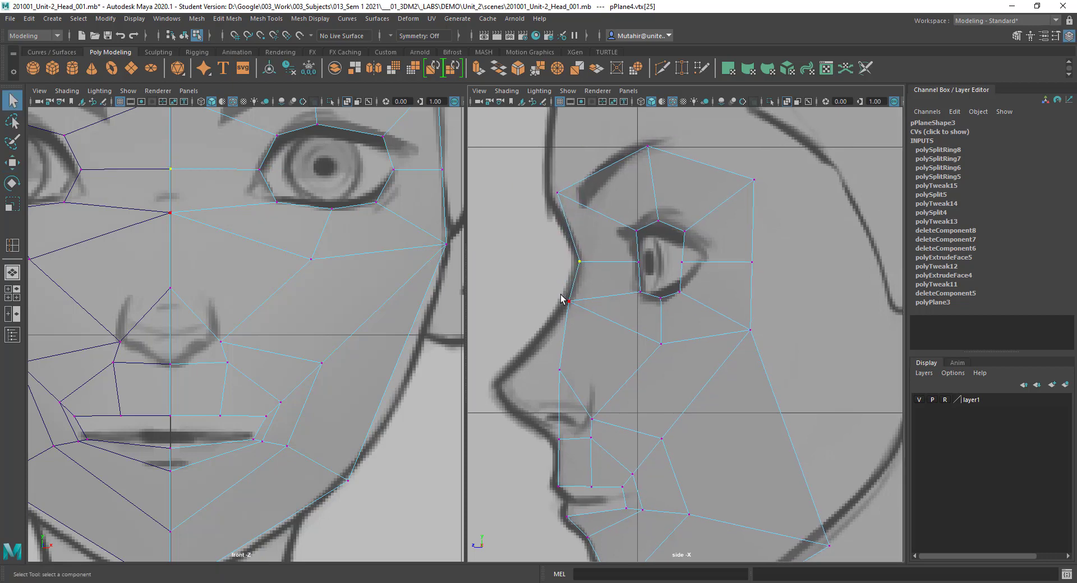
key("w")
mouse_move(556, 293)
left_mouse_down()
mouse_move(584, 313)
mouse_move(566, 305)
left_mouse_up()
key("q")
middle_click_drag(597, 257, 607, 293, "alt")
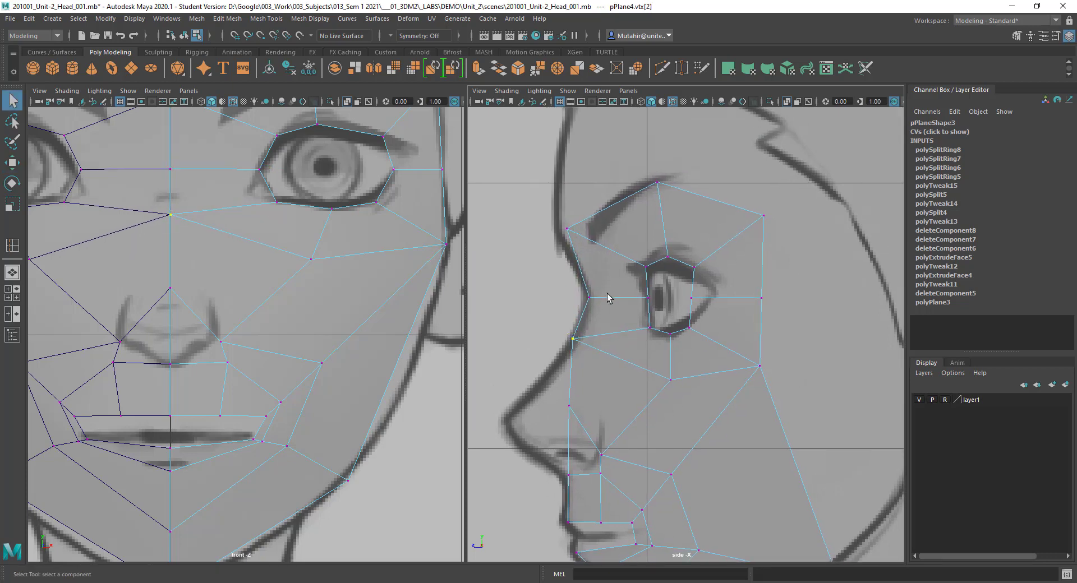
- Move the brow-level midline vertex forward onto the forehead profile line in the side view
left_click(568, 229)
key("w")
left_click_drag(568, 228, 556, 229)
key("q")
middle_click_drag(638, 297, 639, 288, "alt")
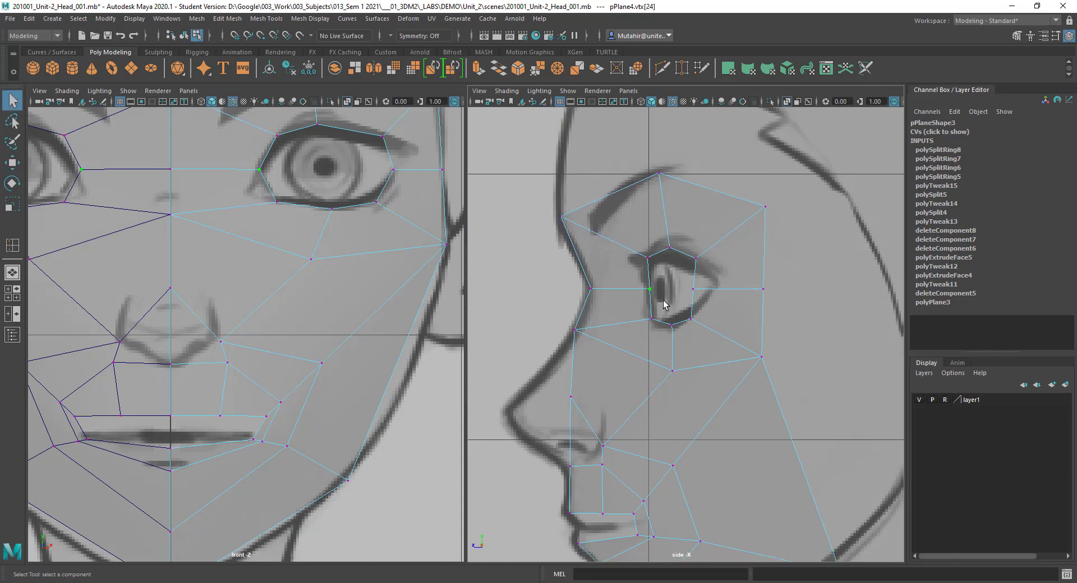
- Move the inner eye-corner vertex slightly forward and the outer one back onto the sketched eye corner in the side view
key("w")
left_click_drag(650, 291, 626, 292)
key("q")
left_click(692, 289)
key("w")
left_click_drag(686, 291, 698, 289)
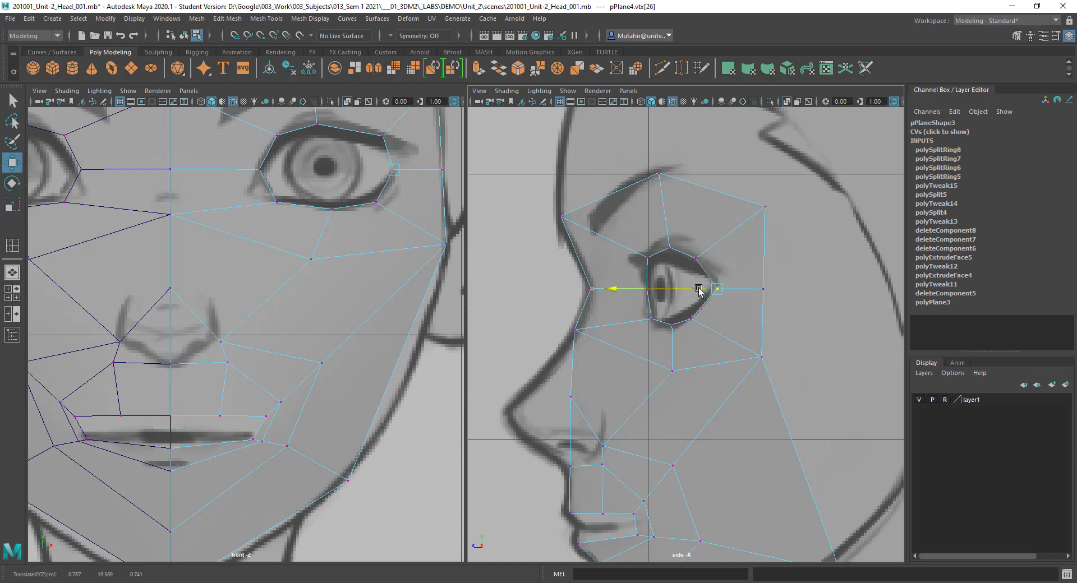
key("q")
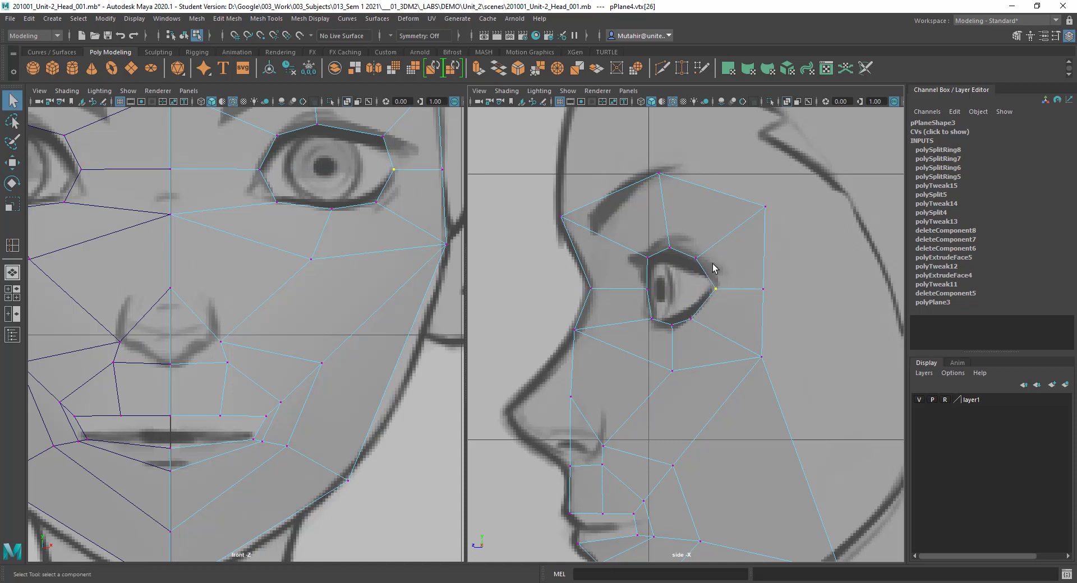
- Move the cheek vertex beneath the eye slightly forward and up in the side view
middle_click_drag(677, 368, 692, 332, "alt")
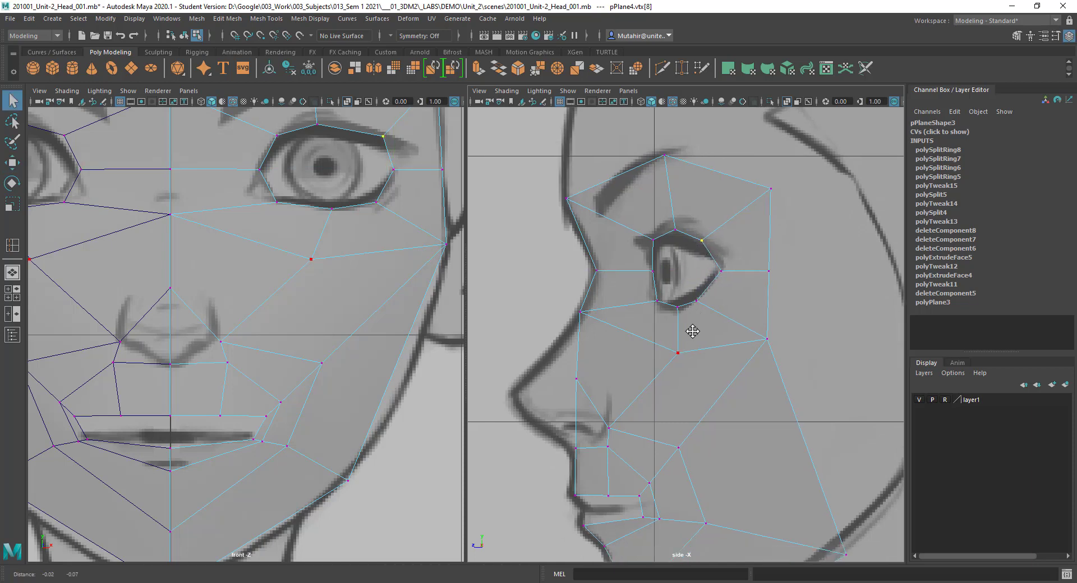
middle_click_drag(688, 372, 702, 279, "alt")
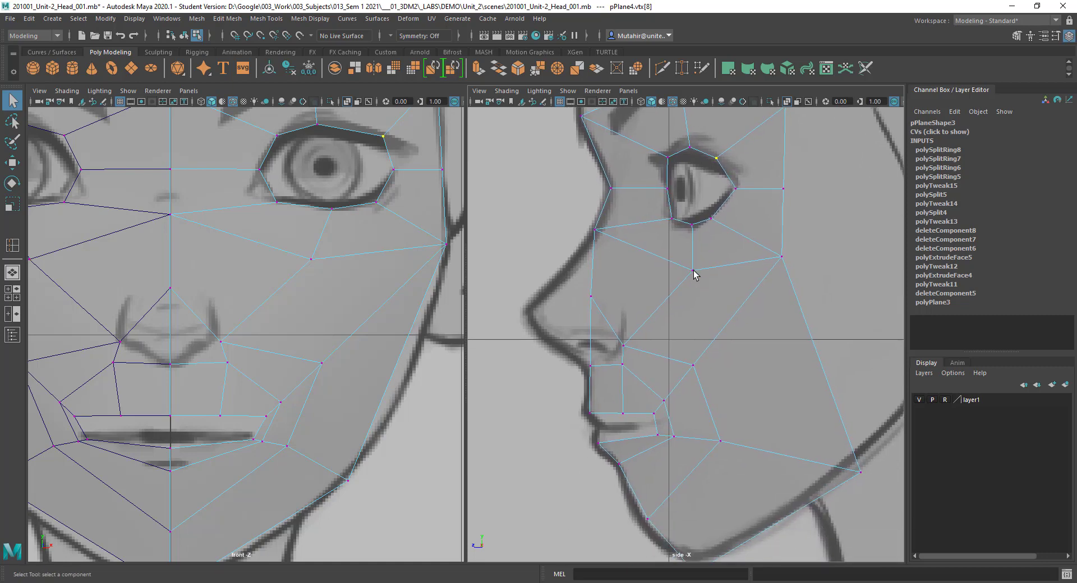
left_click(692, 271)
key("w")
left_click_drag(691, 271, 684, 272)
key("q")
right_click_drag(677, 269, 722, 334, "alt")
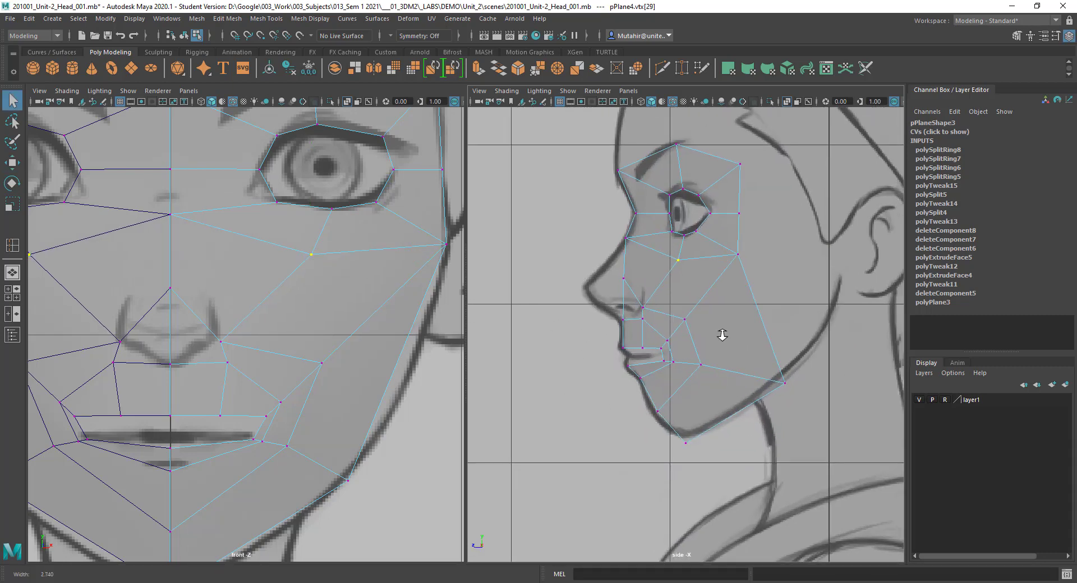
left_click(685, 441)
key("w")
key("q")
left_click(785, 383, "shift")
middle_click_drag(742, 327, 736, 351, "alt")
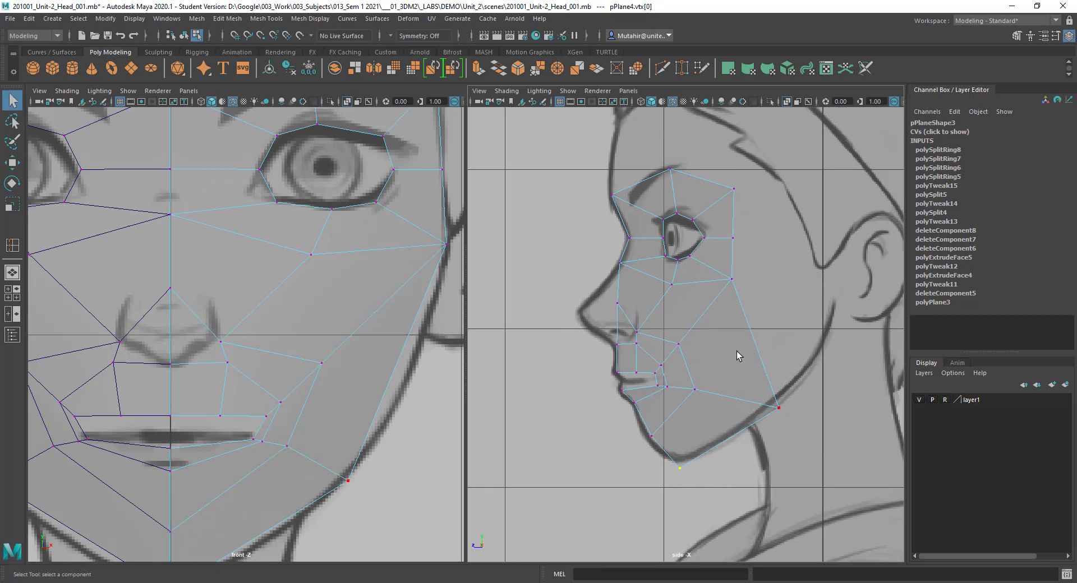
middle_click_drag(282, 187, 255, 243, "alt")
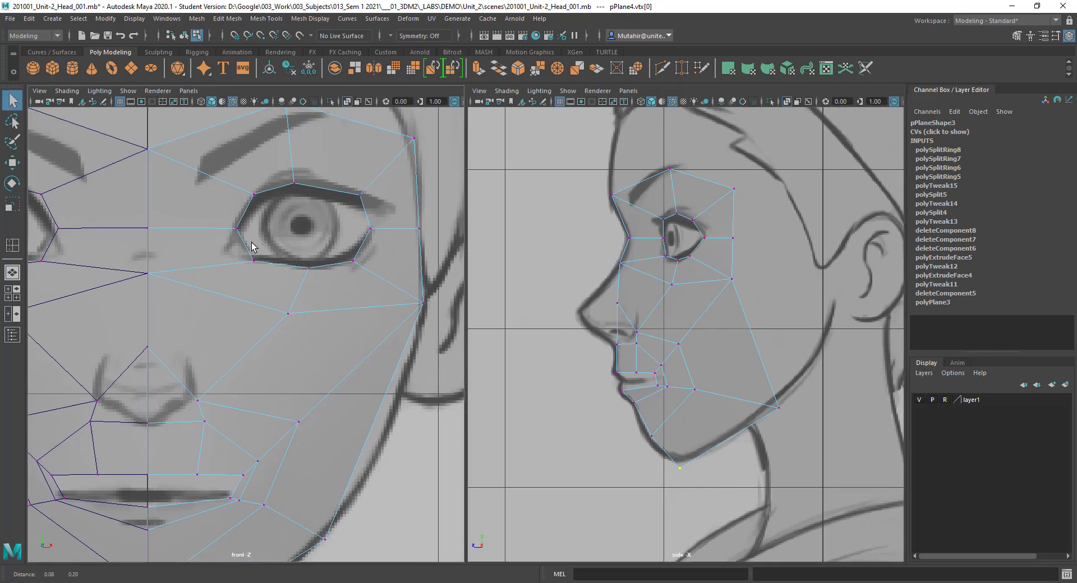
left_click(253, 261, "shift")
left_click(309, 270)
middle_click_drag(329, 276, 329, 294, "alt")
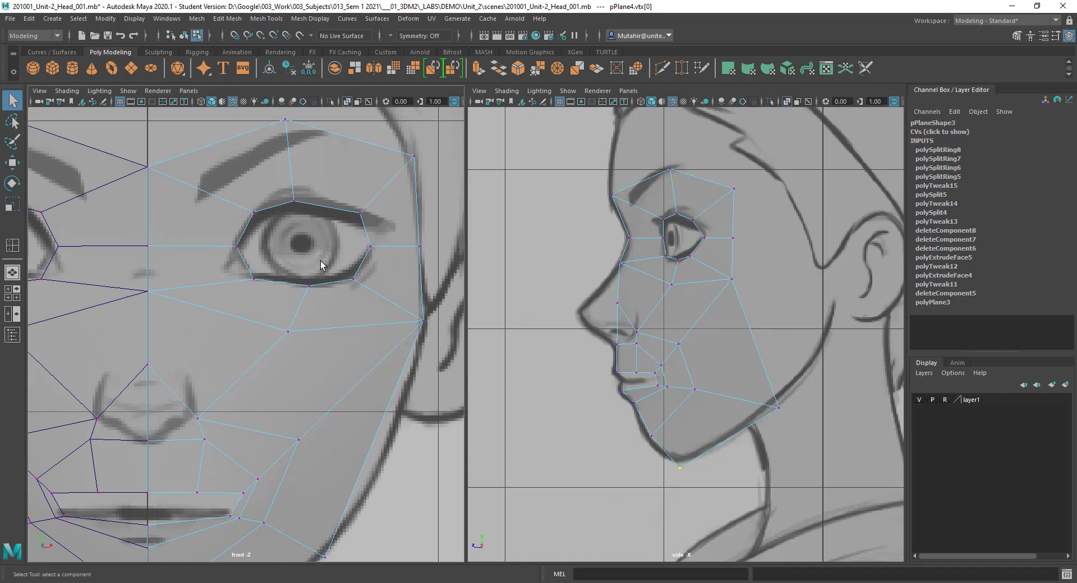
- Move the vertex below the nostril corner inward onto the sketched lower nostril outline in the front view
left_click_drag(191, 434, 227, 453)
key("w")
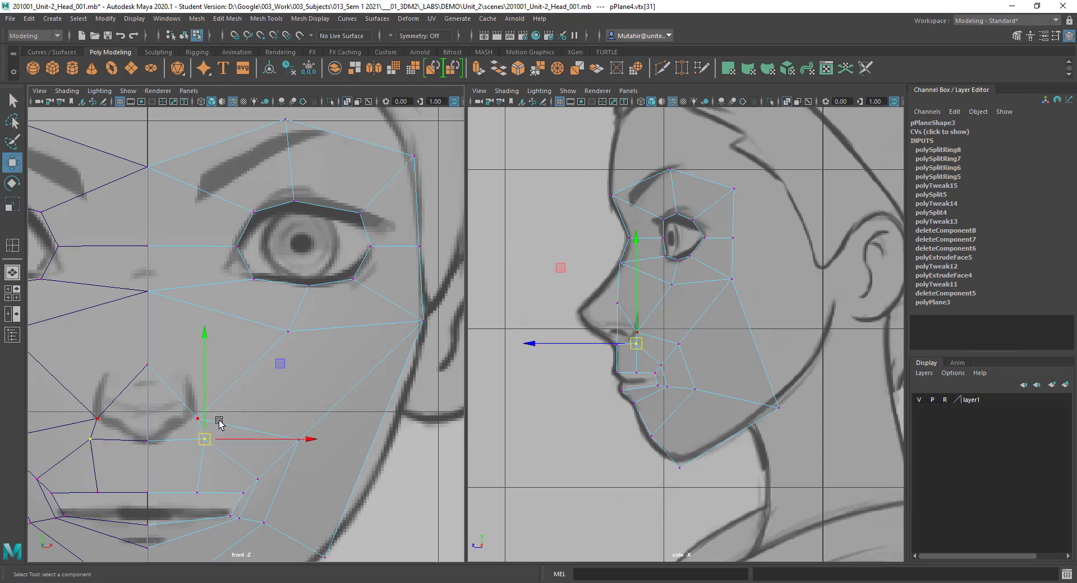
key("q")
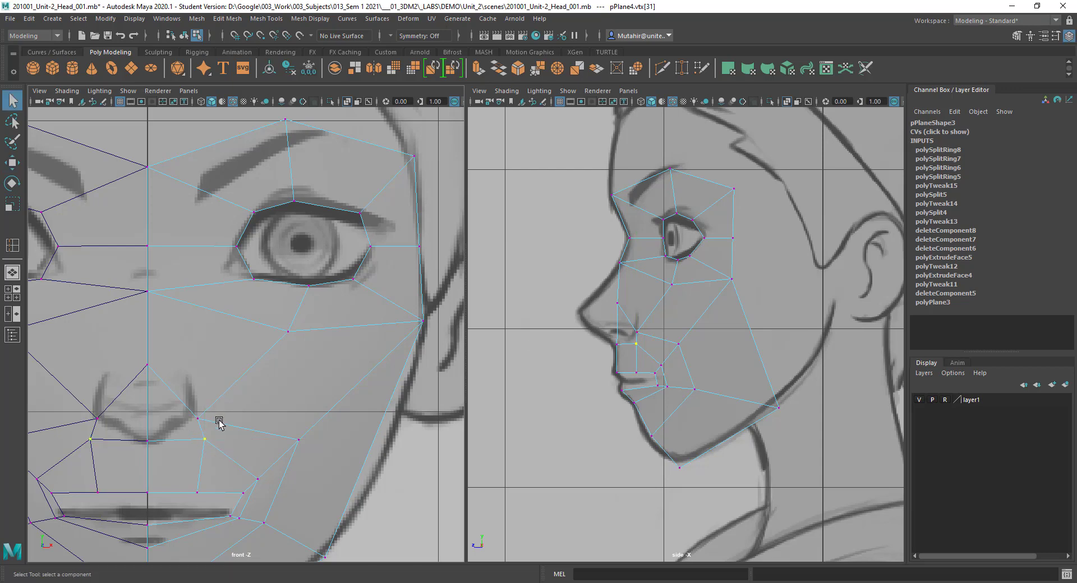
key("w")
mouse_move(218, 439)
left_mouse_down()
mouse_move(198, 442)
mouse_move(209, 448)
left_mouse_up()
key("q")
- Raise both nostril vertices together slightly in the front view to fit the sketched nostril
key("w")
left_click_drag(191, 393, 192, 381)
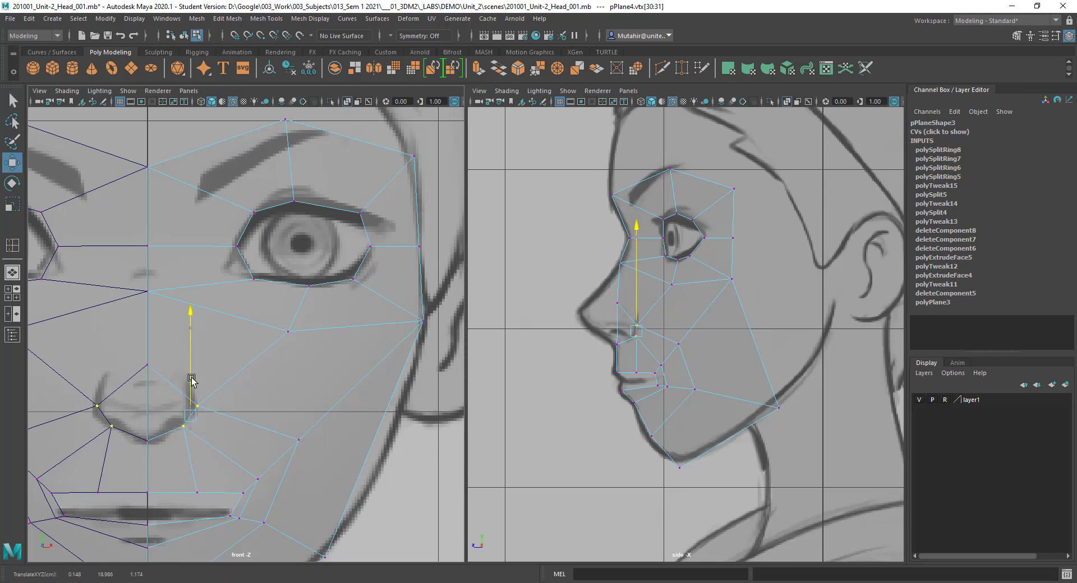
key("q")
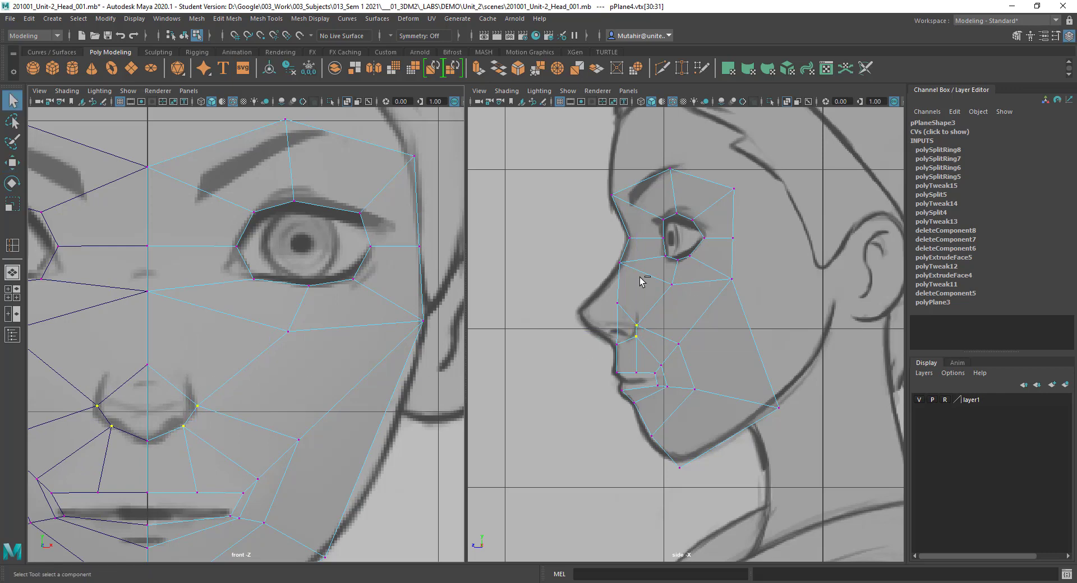
- Move the lower nostril vertex slightly forward in the side view onto the nostril outline
scroll(644, 292, "up", 5)
left_click(625, 311)
key("w")
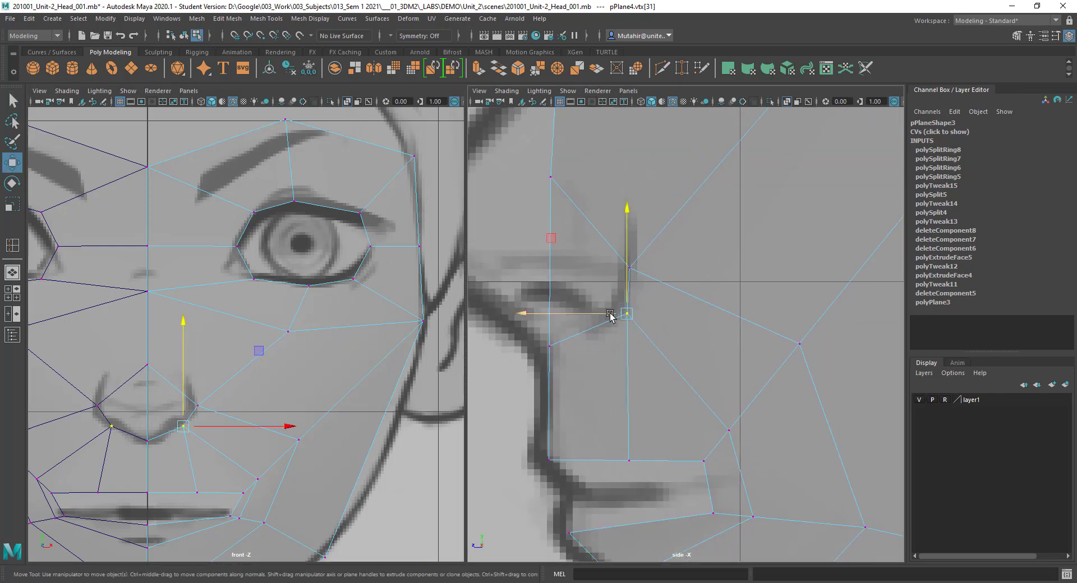
left_click_drag(610, 316, 599, 316)
key("q")
scroll(649, 404, "down", 5)
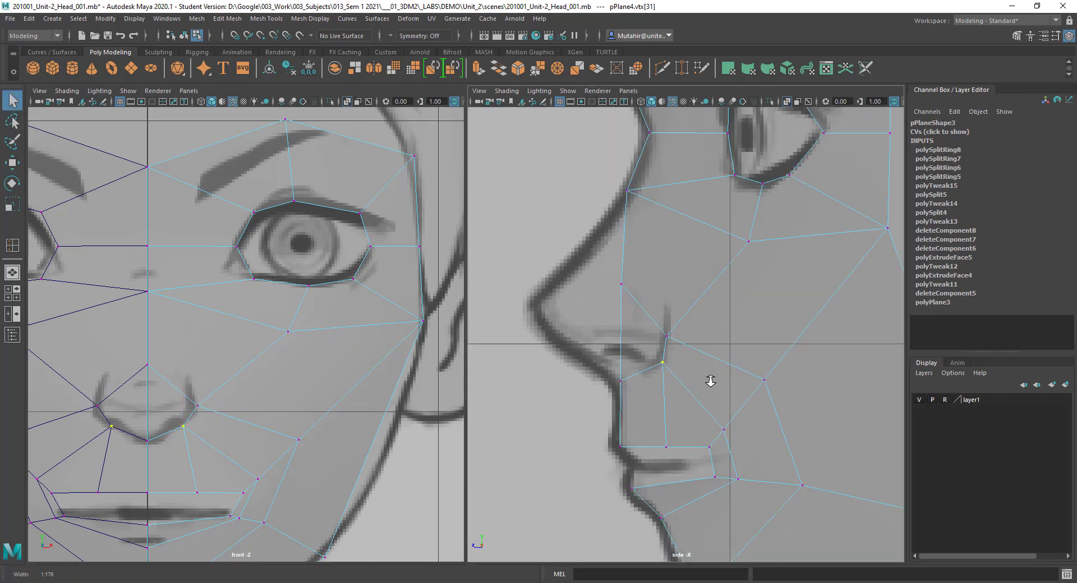
scroll(740, 415, "down", 4)
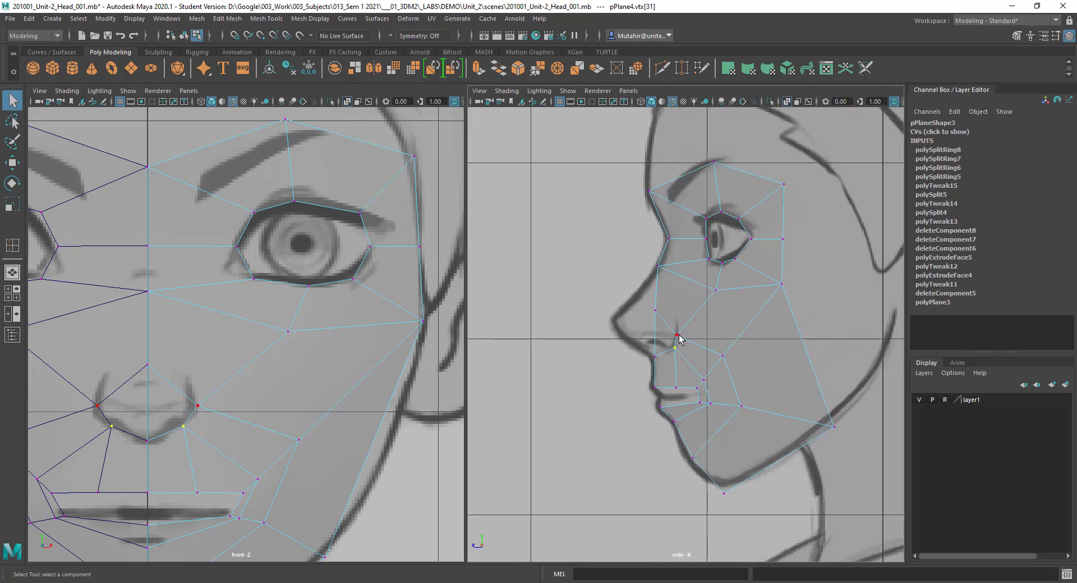
- Extrude the face at the nose base and pull it forward to the nose tip in the side view
middle_click_drag(686, 312, 685, 336, "alt")
scroll(724, 270, "up", 1)
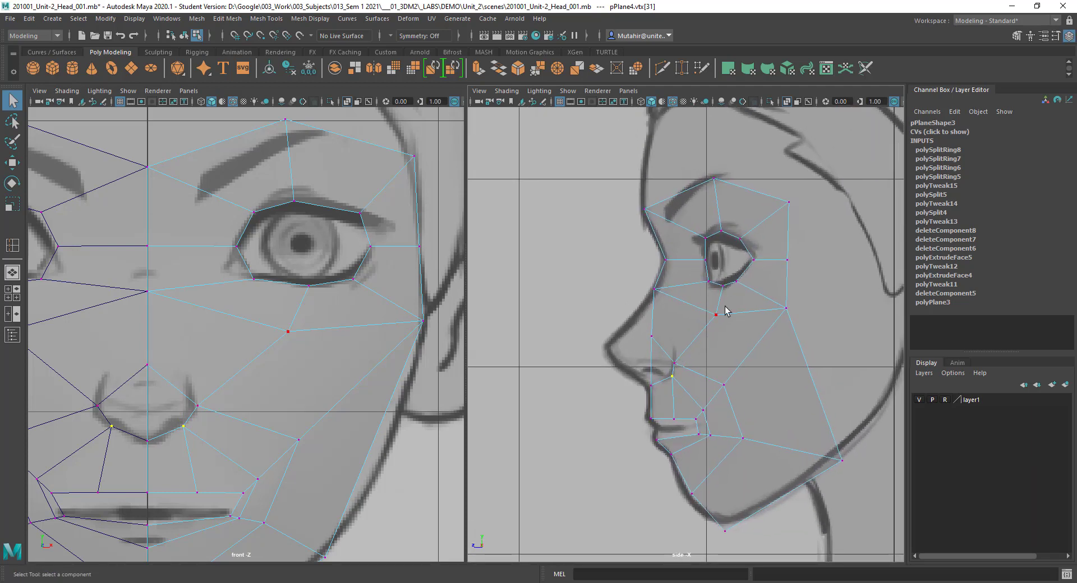
right_click_drag(706, 330, 700, 327)
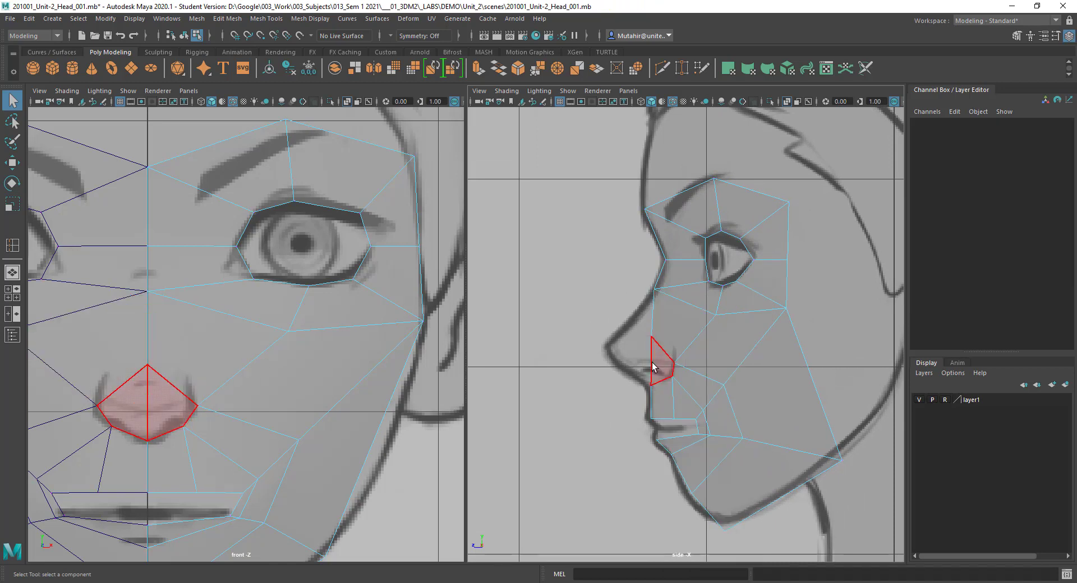
left_click(654, 368)
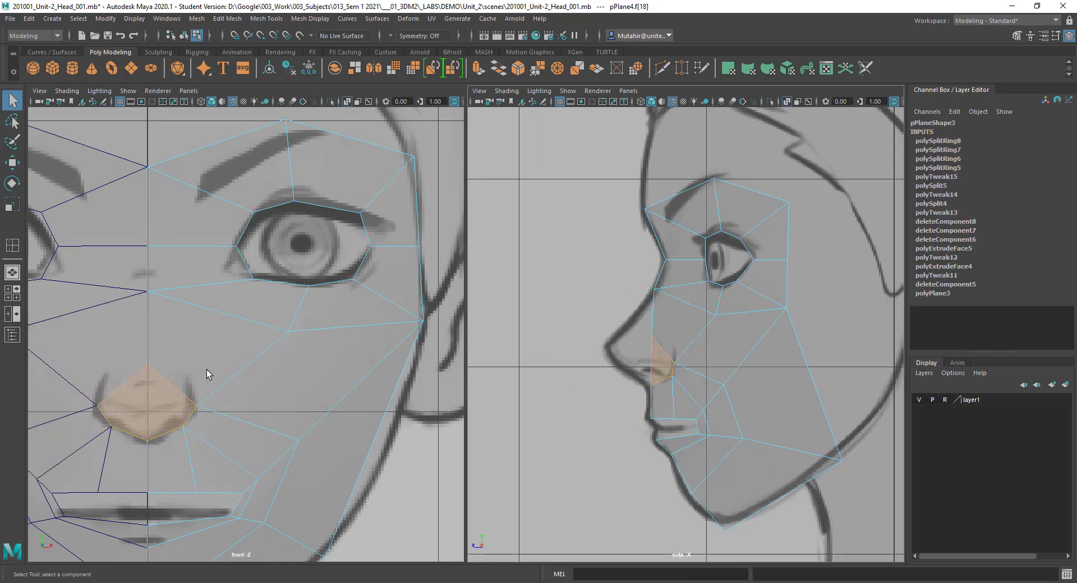
middle_click_drag(708, 345, 718, 337, "alt")
scroll(728, 338, "up", 2)
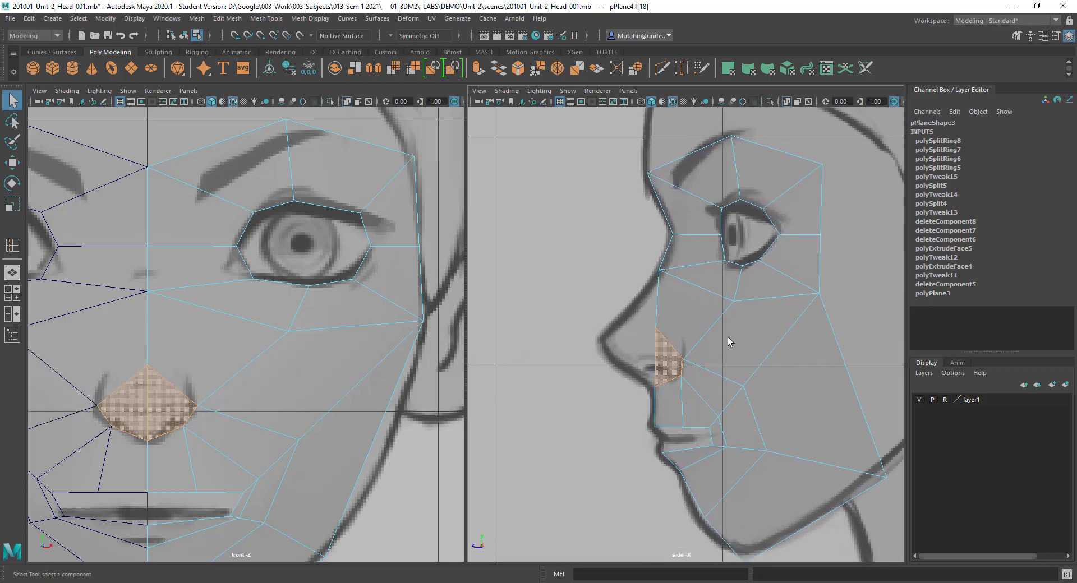
key("ctrl+e")
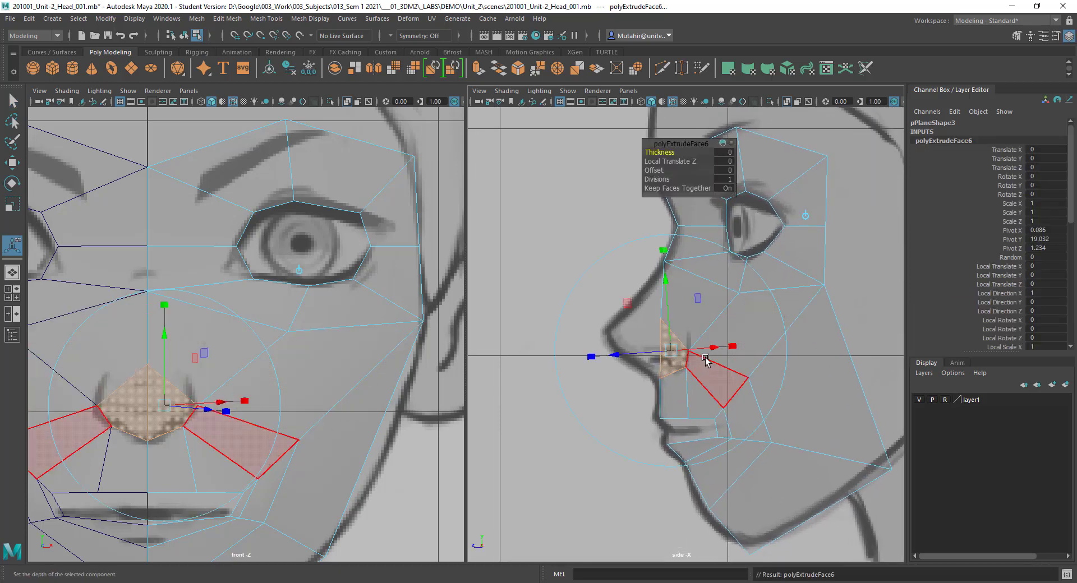
key("w")
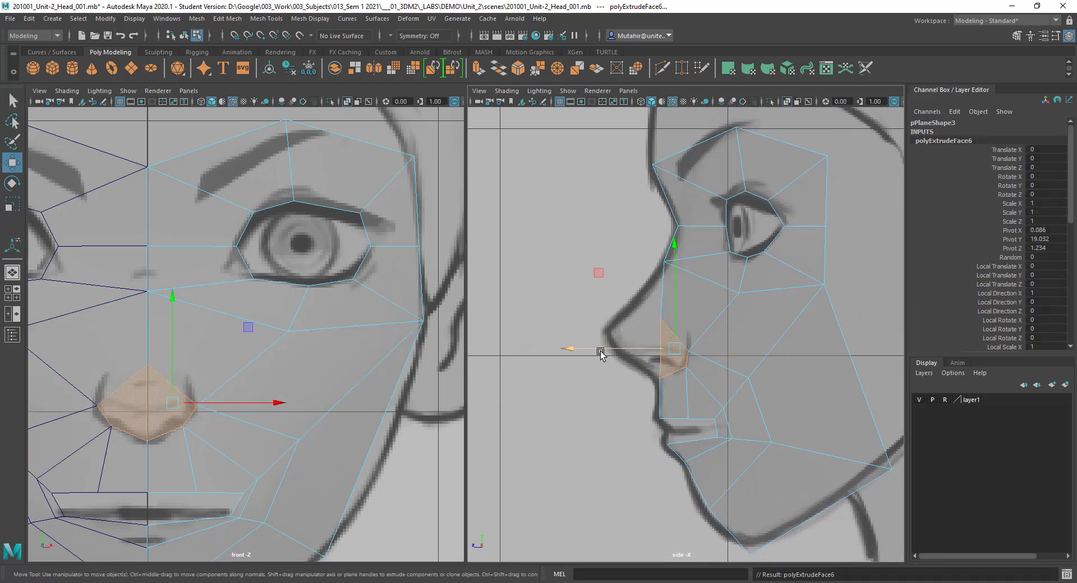
left_click_drag(575, 352, 526, 354)
- Scale the extruded nose face down, fit it inside the sketched nose tip, and return to vertex editing
key("q")
key("r")
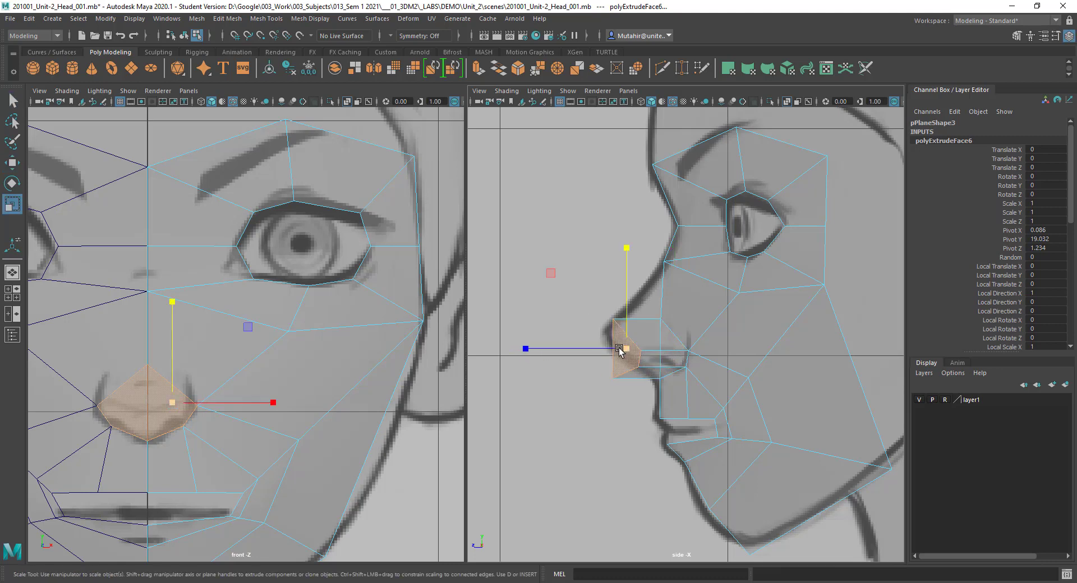
left_click_drag(623, 351, 593, 332)
key("w")
key("q")
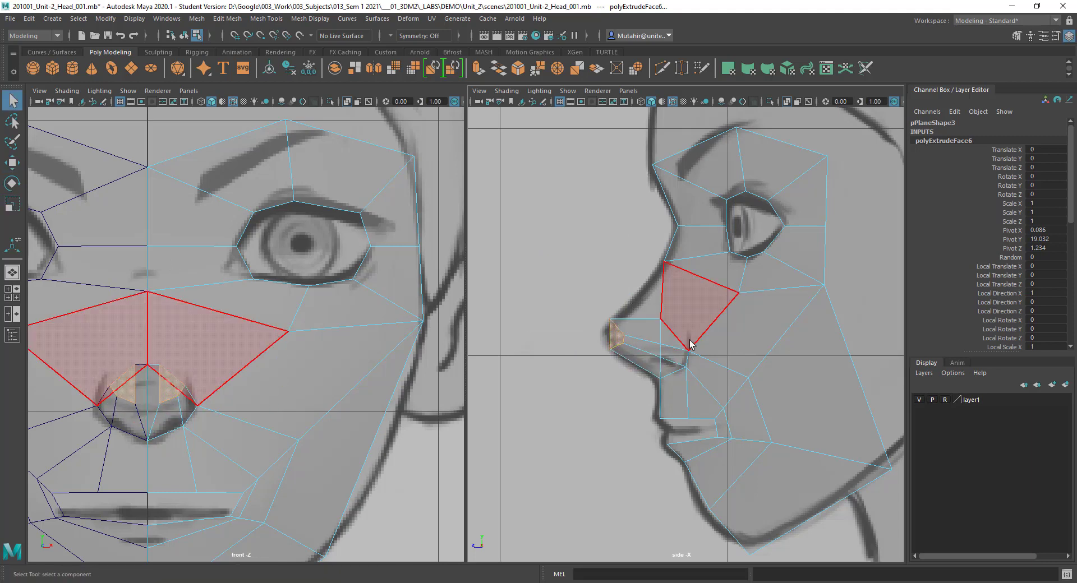
right_click_drag(688, 335, 660, 317)
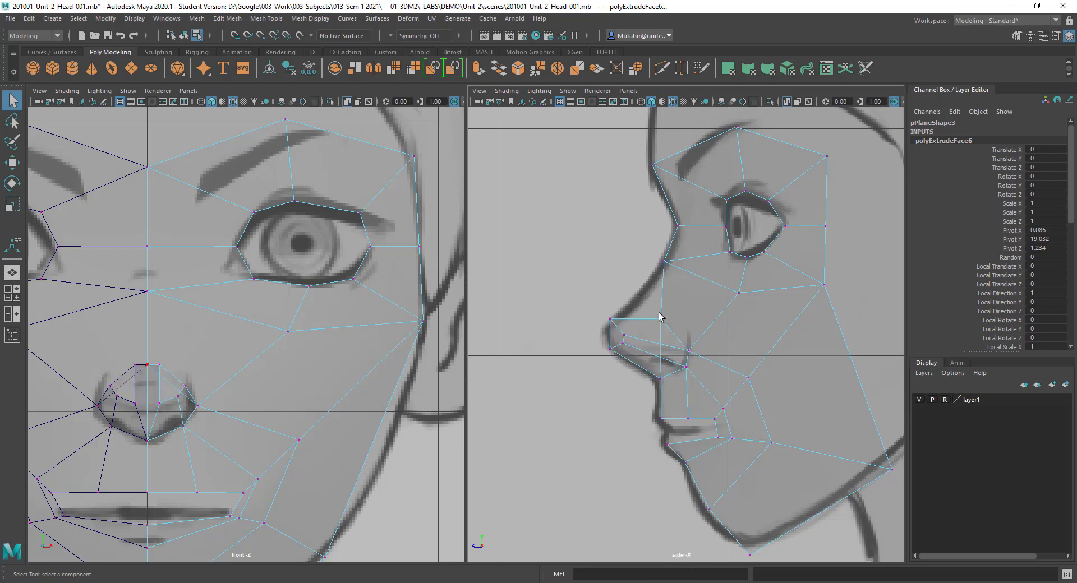
- Move the nose-bridge vertex up and forward in the side view onto the sketched nose profile
left_click_drag(596, 251, 733, 447, "ctrl+alt")
middle_click_drag(671, 244, 679, 278, "alt")
key("w")
left_click_drag(674, 260, 661, 230)
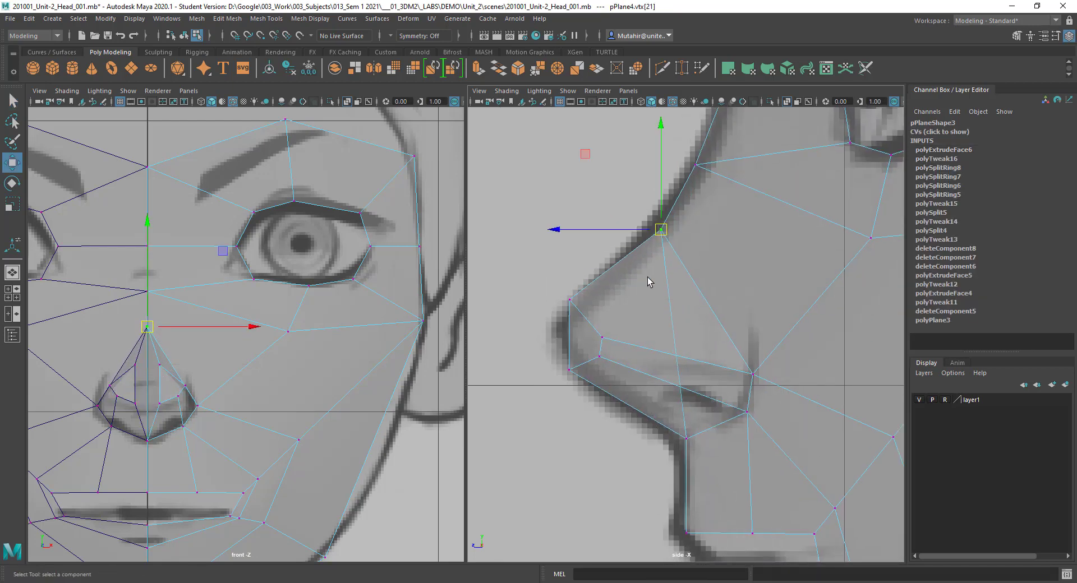
- Raise the front and rear upper nostril vertices in the side view so their connecting edge runs level
key("q")
key("w")
left_click_drag(624, 353, 606, 335)
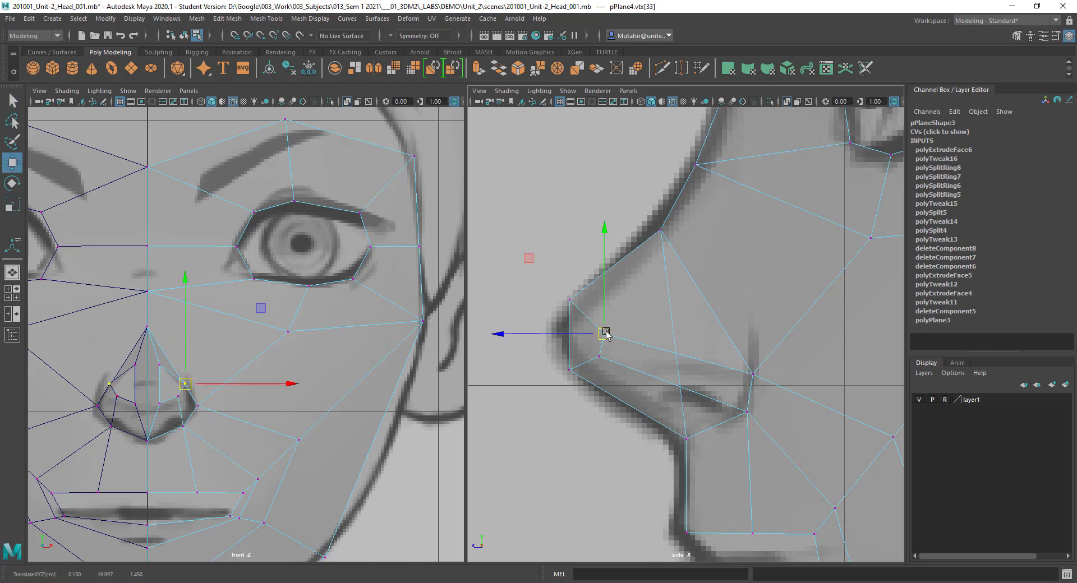
key("q")
key("w")
left_click_drag(761, 382, 755, 334)
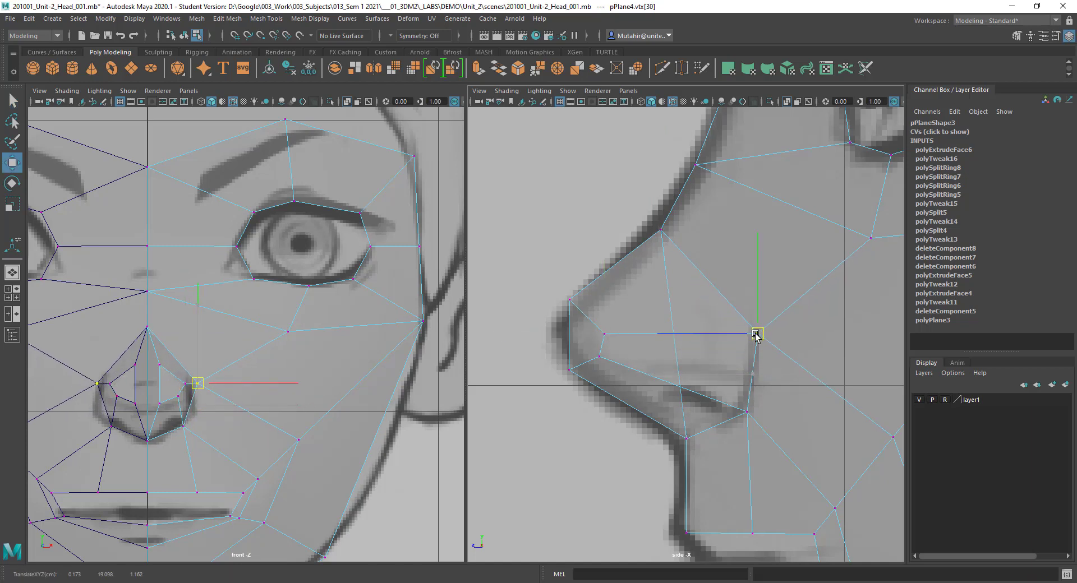
- Shift the lower nostril vertex slightly back and raise the lower nose-tip vertex in the side view
key("q")
key("w")
left_click_drag(631, 374, 569, 366)
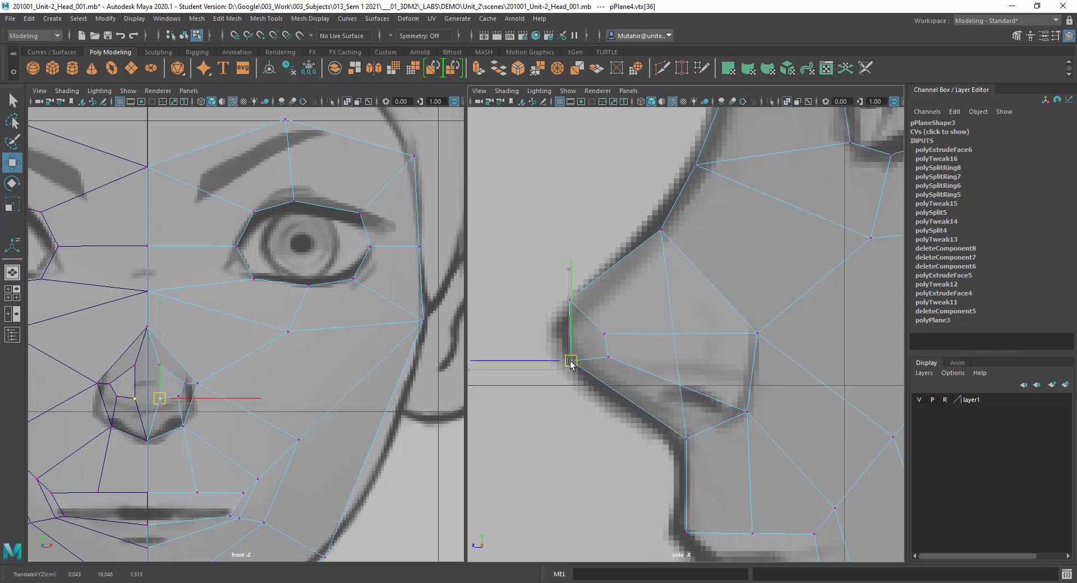
key("q")
- Switch the side viewport to perspective and delete the inner nose face along the symmetry line
middle_click_drag(174, 374, 248, 364, "alt")
scroll(249, 364, "up", 2)
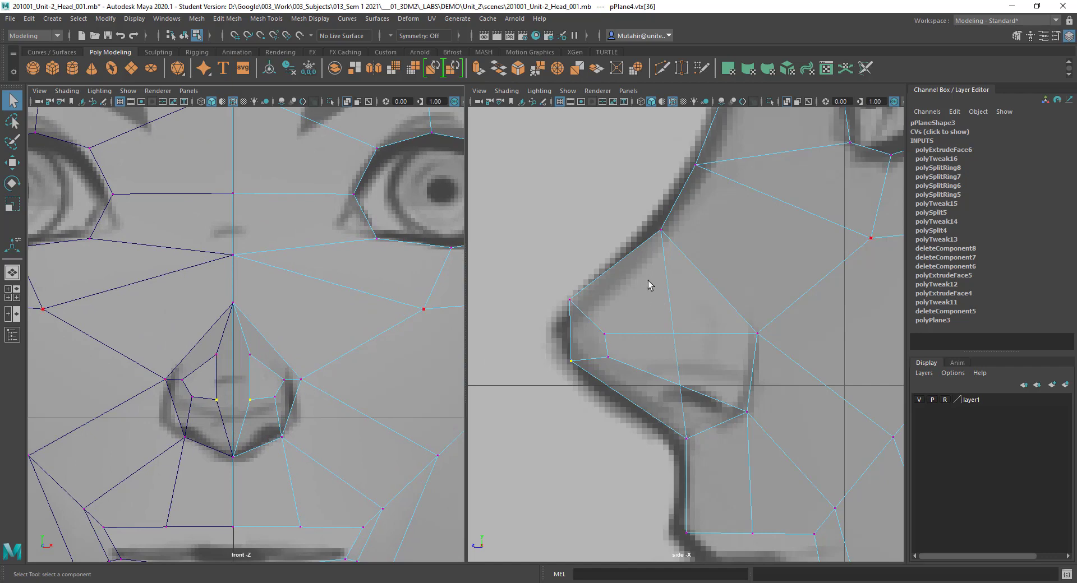
right_click_drag(236, 359, 248, 369)
left_click(236, 363)
scroll(782, 489, "down", 5)
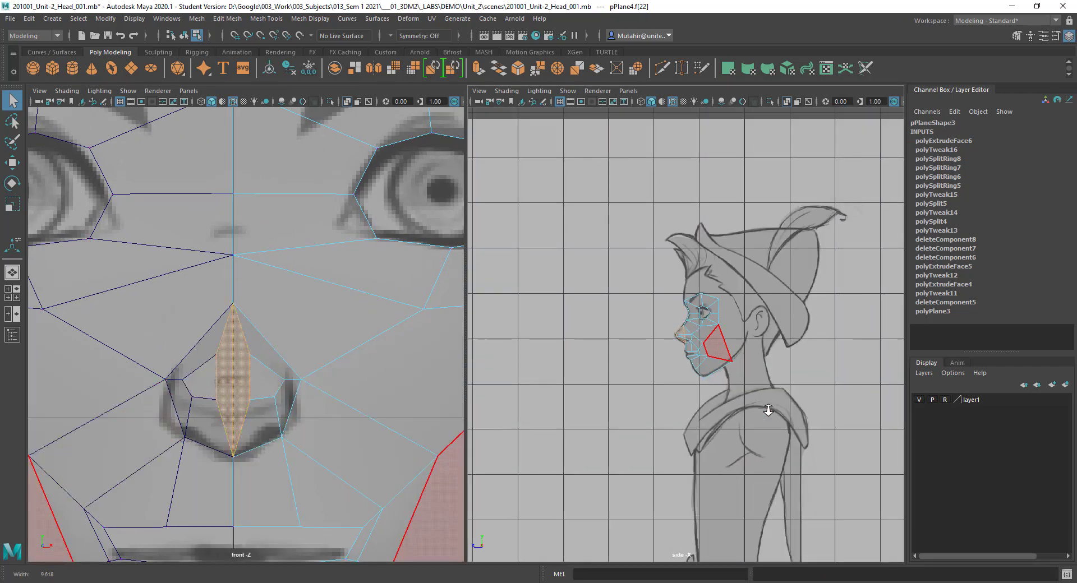
scroll(271, 416, "down", 5)
scroll(271, 415, "up", 3)
key("space")
left_click_drag(606, 367, 612, 348)
key("f")
left_click_drag(676, 396, 651, 392, "alt")
scroll(732, 322, "down", 5)
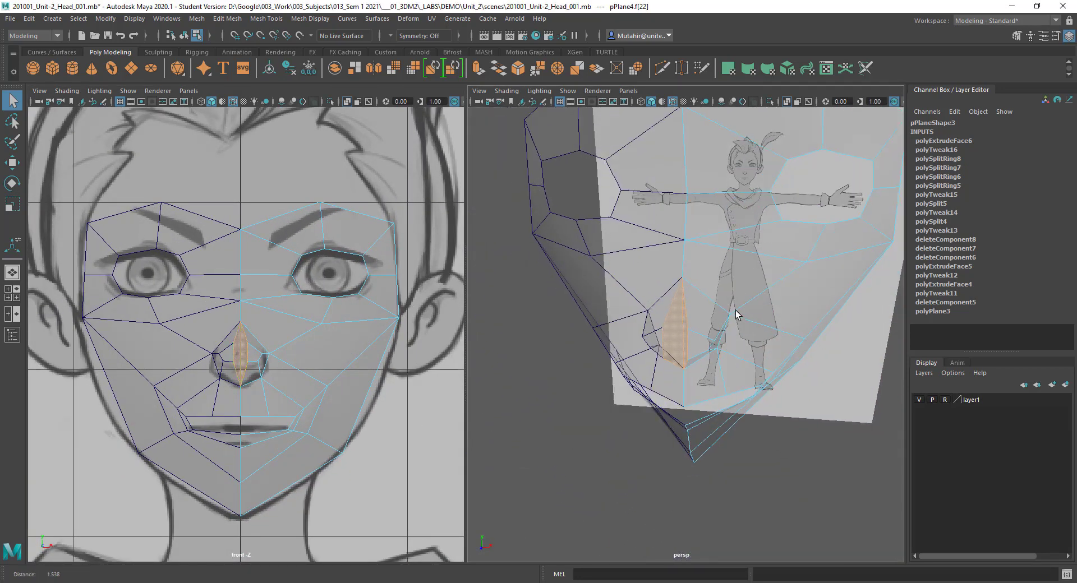
left_click_drag(735, 319, 735, 357, "alt")
left_click_drag(782, 224, 768, 243, "alt")
left_click(770, 248)
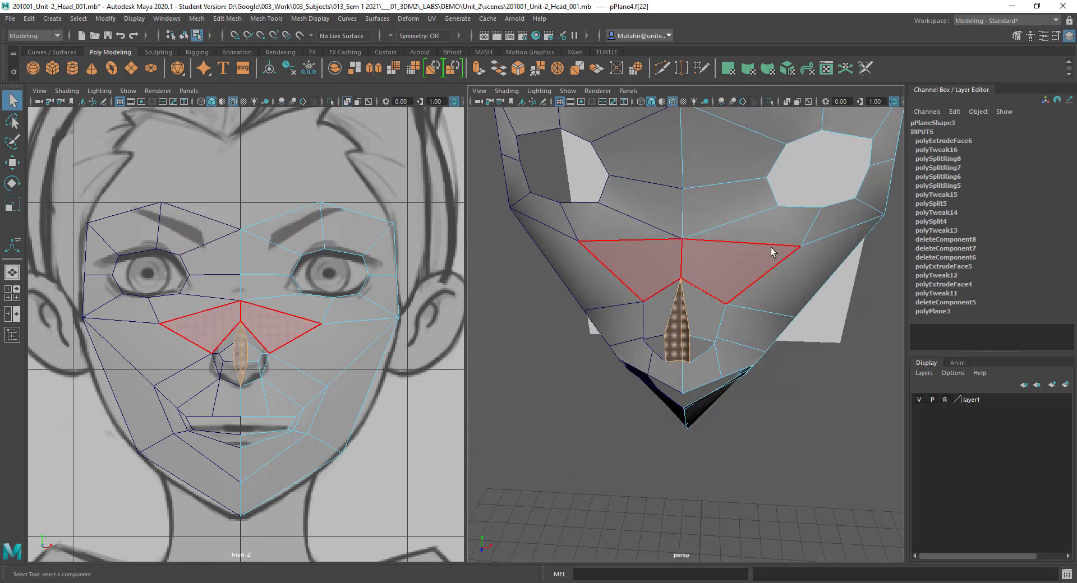
key("Delete")
- Snap the two inner nose-tip vertices horizontally onto the centre line to close the gap between the mirrored halves
left_click_drag(752, 328, 744, 261, "alt")
right_click_drag(744, 261, 760, 342, "alt")
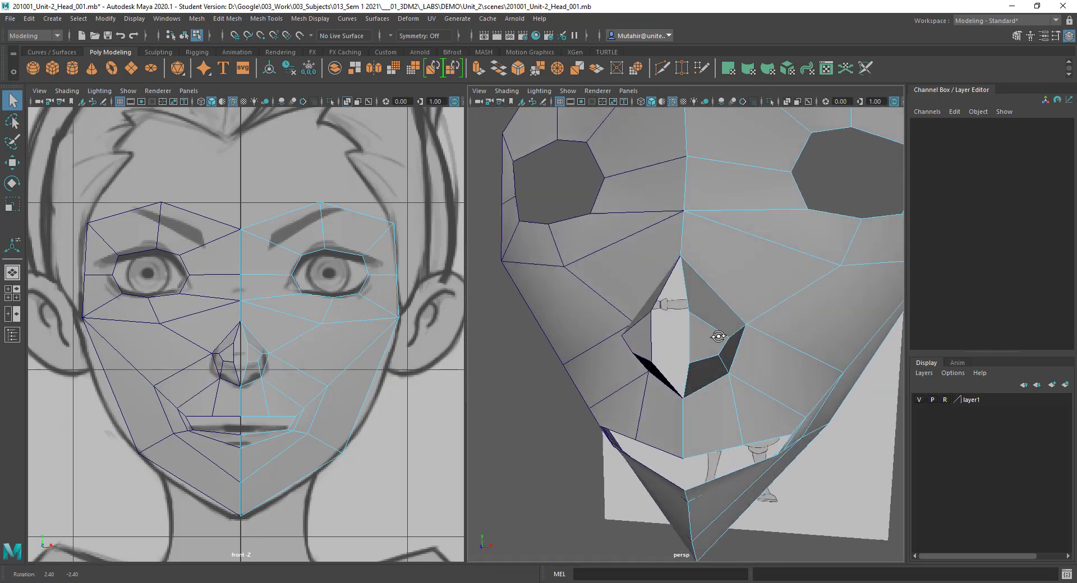
left_click_drag(760, 342, 718, 337, "alt")
left_click_drag(196, 314, 326, 384, "ctrl+alt")
middle_click_drag(326, 385, 418, 403, "alt")
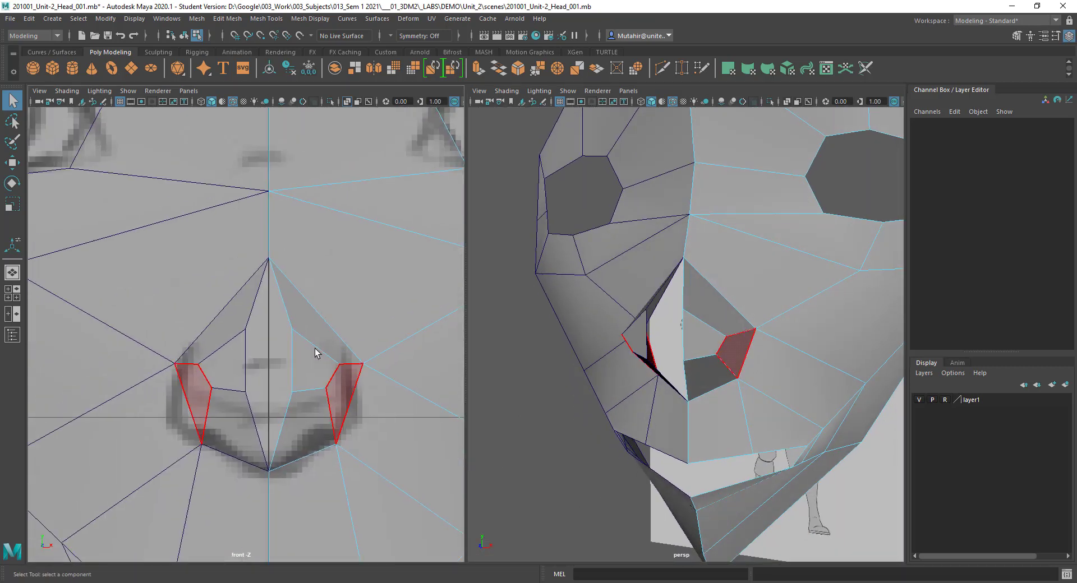
right_click_drag(294, 299, 250, 305)
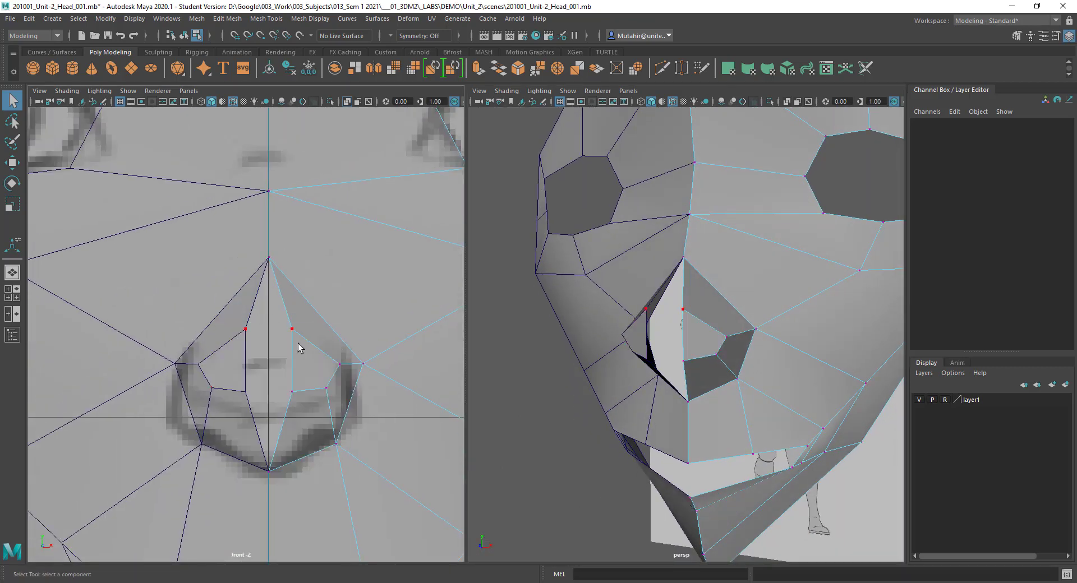
left_click_drag(302, 345, 308, 411)
key("w")
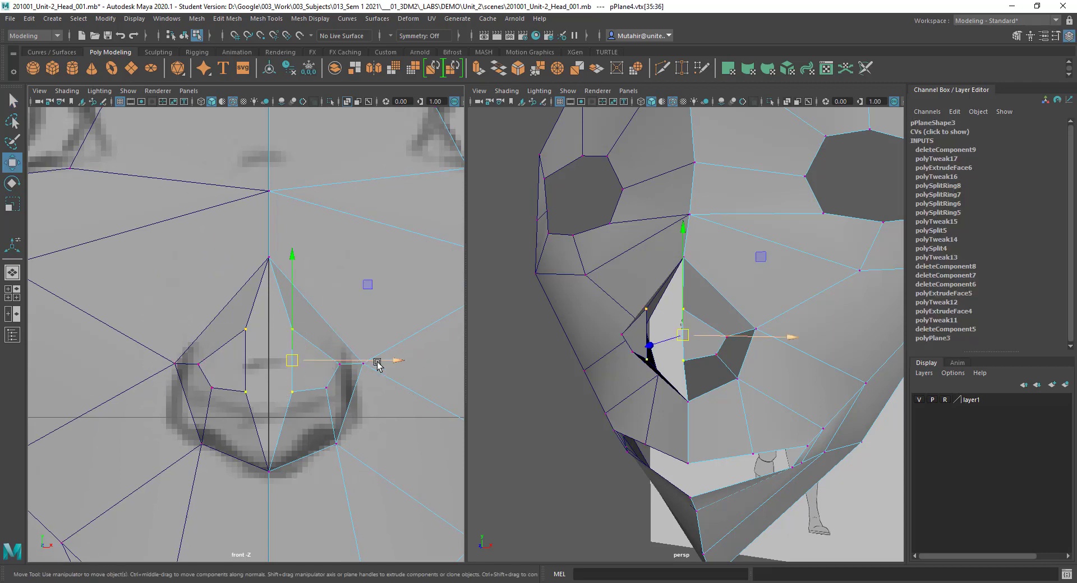
left_click_drag(378, 362, 377, 362)
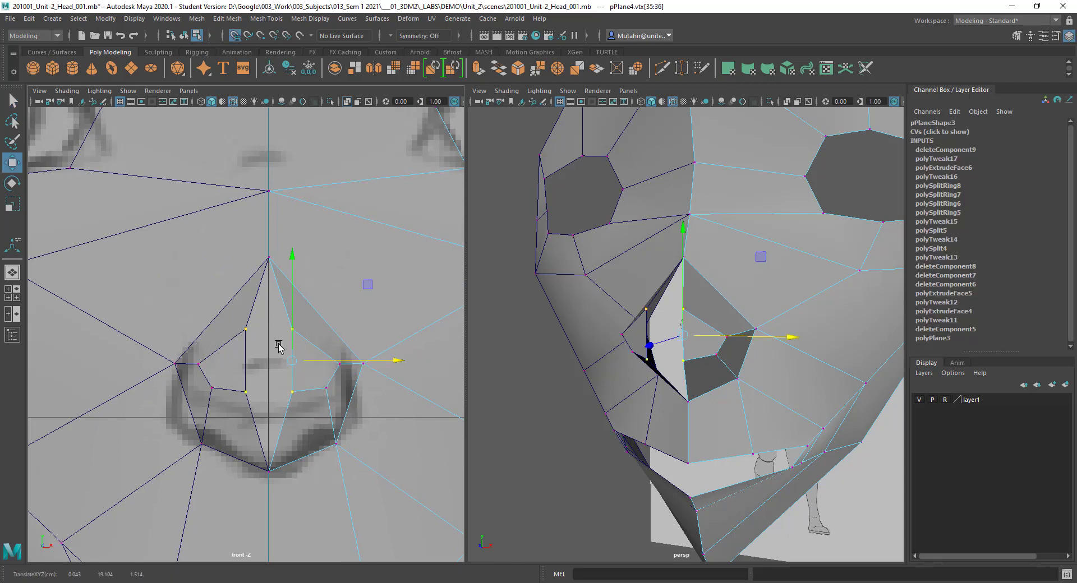
left_click(324, 359)
middle_click_drag(270, 360, 272, 365)
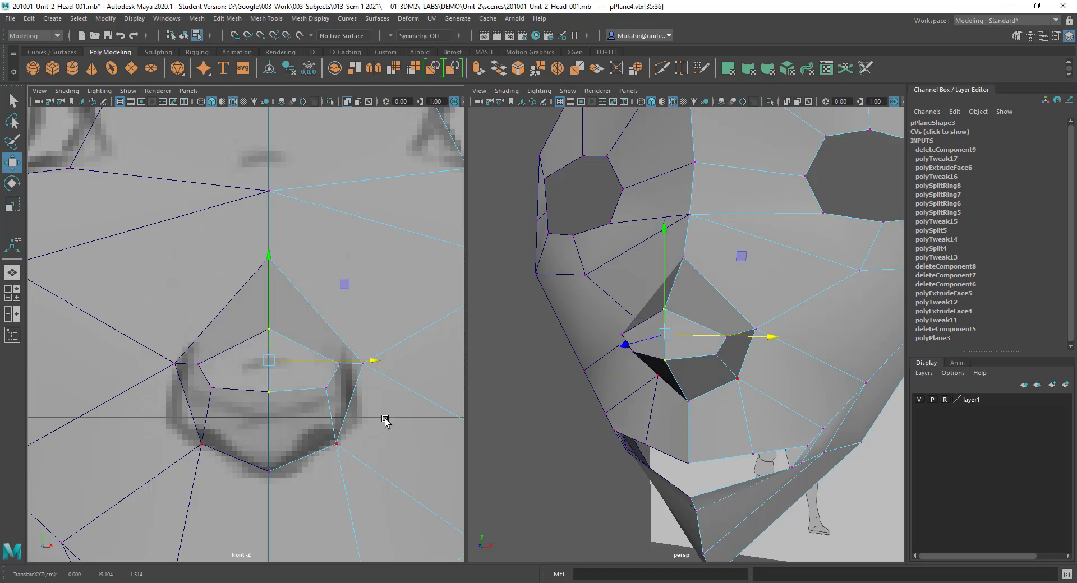
key("q")
left_click_drag(725, 365, 779, 390, "alt")
left_click(829, 433)
- Move the upper-lip vertex inward in the front view so it lines up below the lower nostril corner
scroll(780, 301, "down", 3)
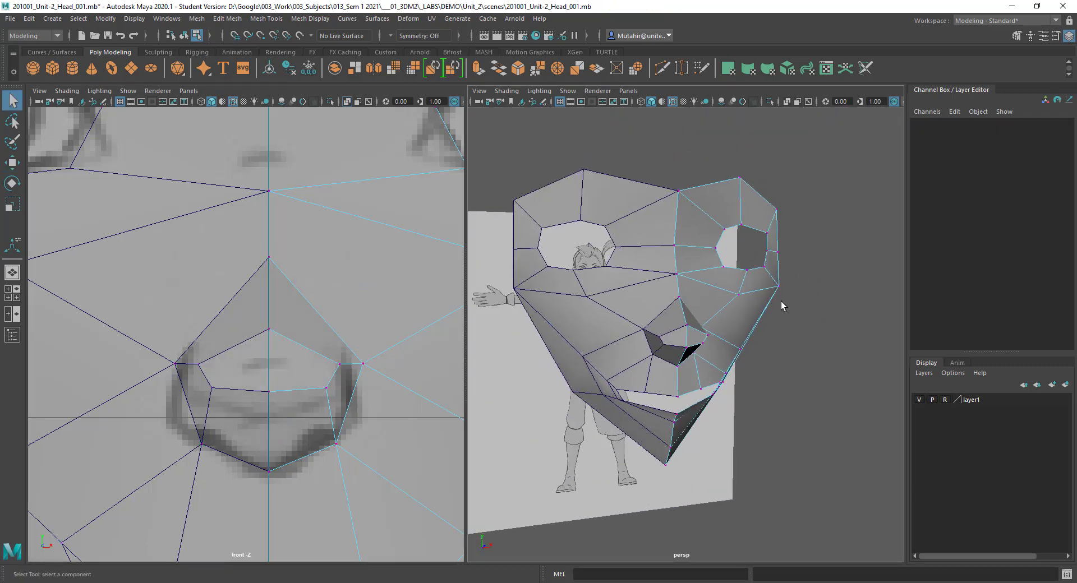
left_click_drag(783, 301, 760, 301, "alt")
middle_click_drag(270, 470, 260, 255, "alt")
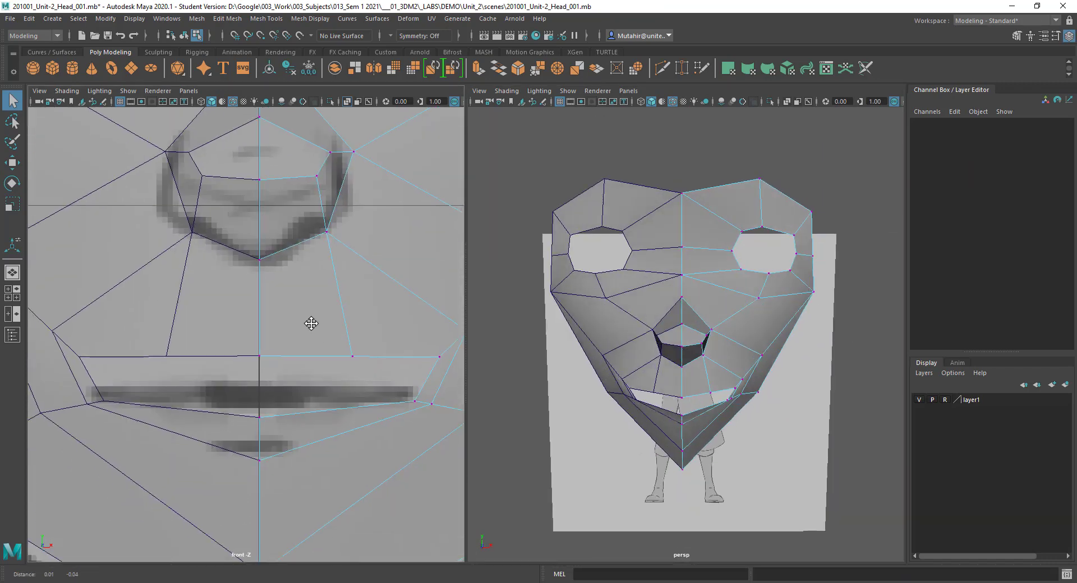
left_click_drag(343, 337, 365, 367)
key("w")
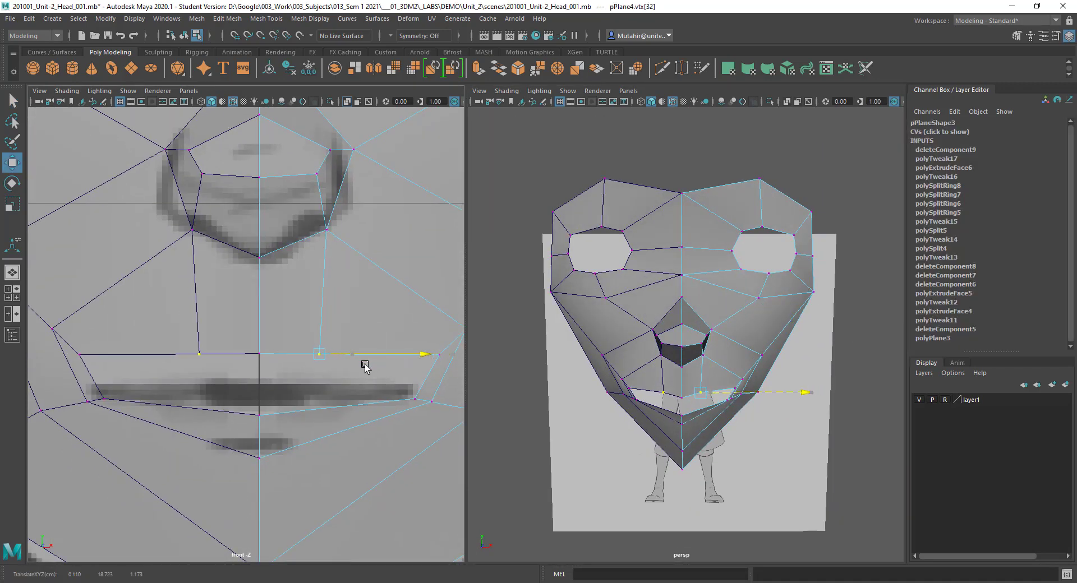
key("q")
- Return to object mode and check the face's shape from the side in the perspective view
left_click_drag(640, 320, 594, 349, "alt")
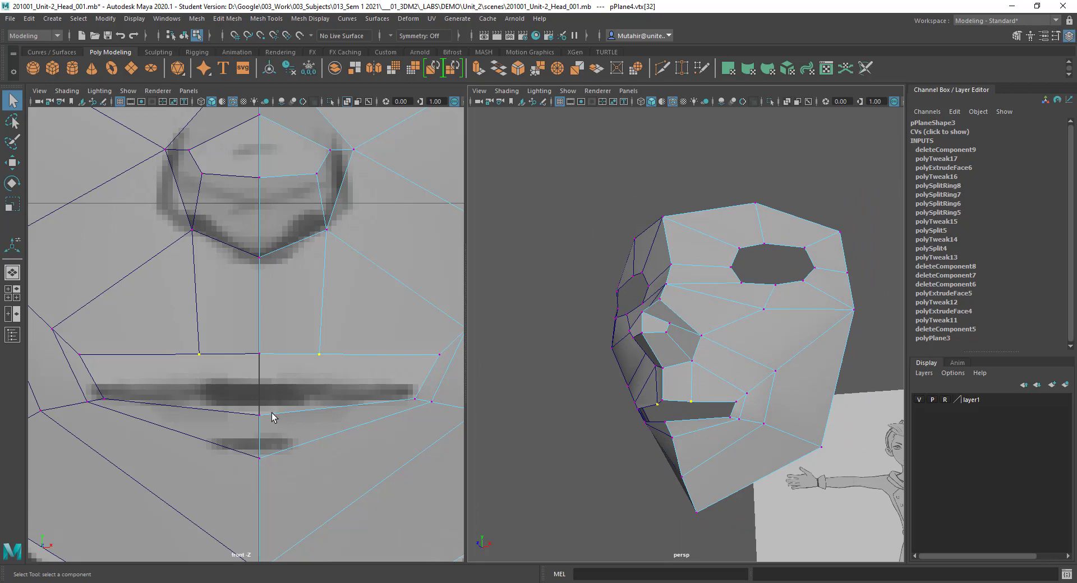
right_click_drag(272, 418, 325, 284, "alt")
left_click(352, 340)
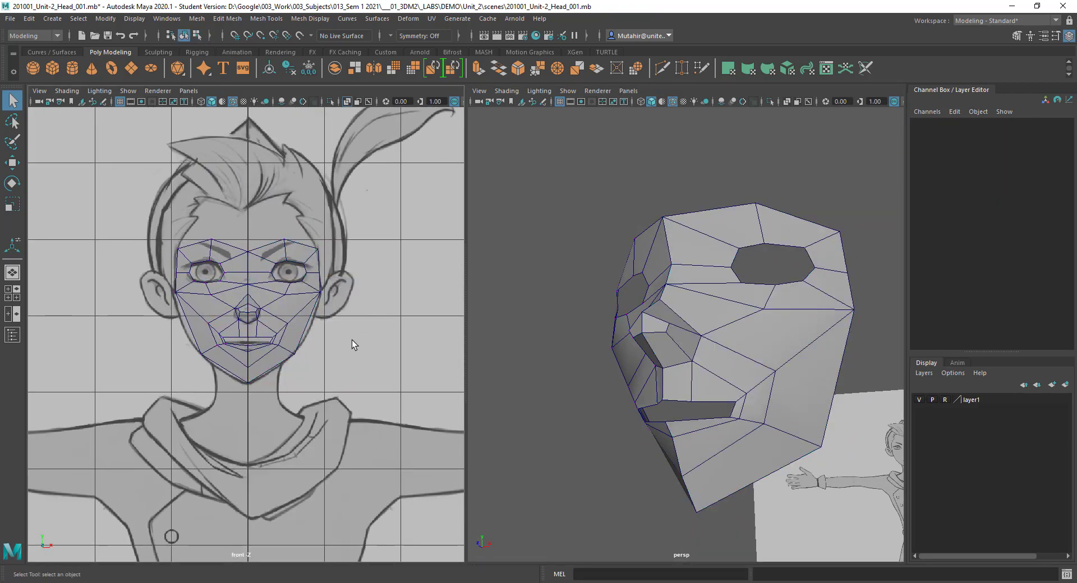
middle_click_drag(353, 243, 351, 251, "alt")
left_click_drag(693, 377, 661, 401, "alt")
middle_click_drag(661, 401, 664, 400, "alt")
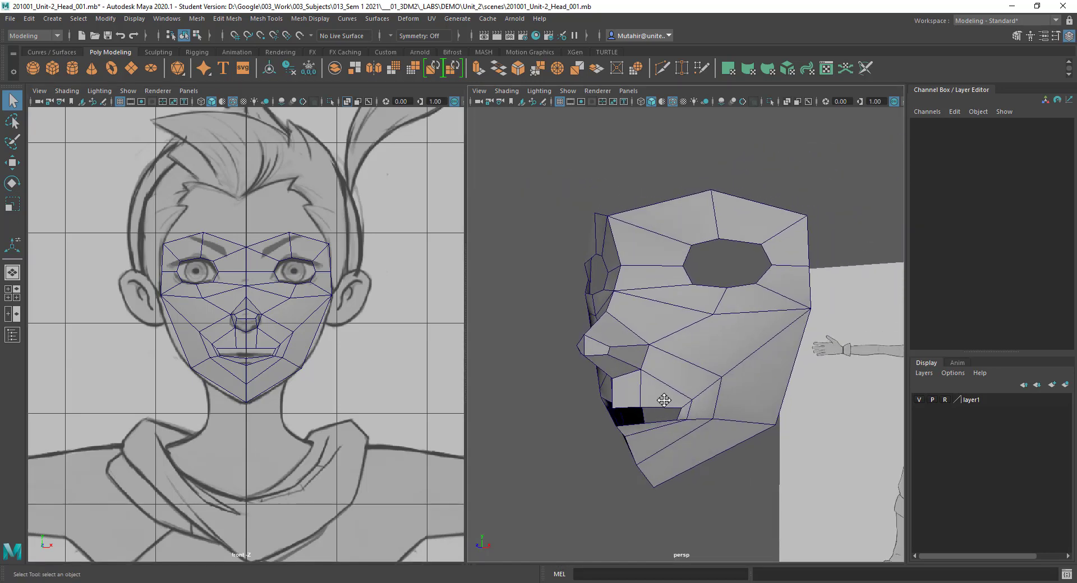